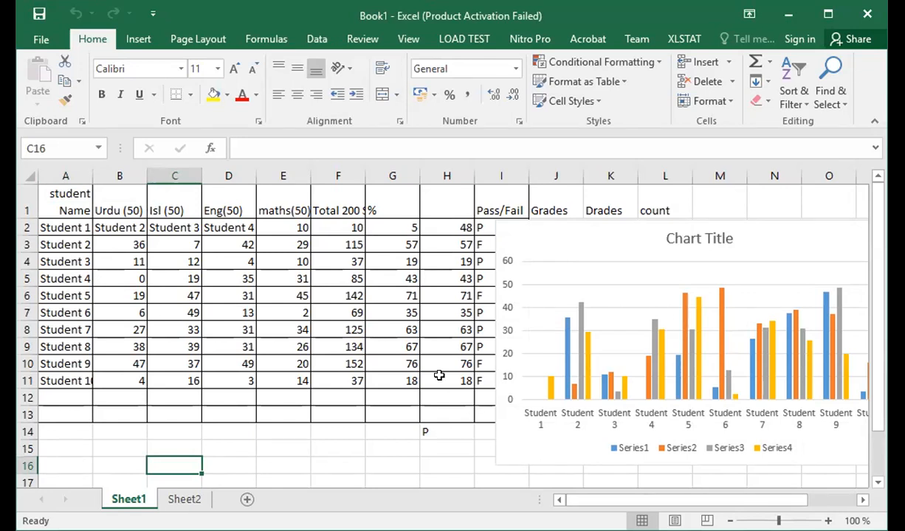
Shrink the chart on Sheet1 from its upper-left corner to uncover the Grades column, and switch to Sheet2.
click(567, 234)
drag(496, 221, 554, 240)
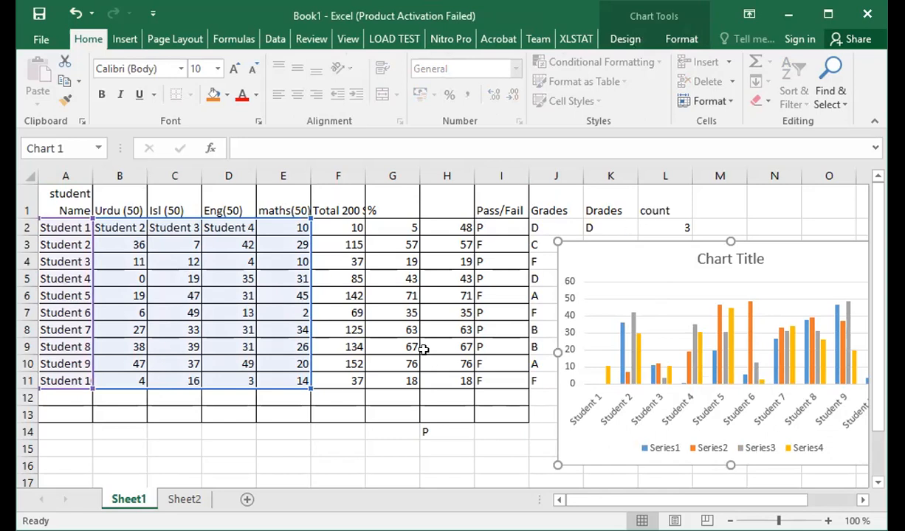
click(186, 499)
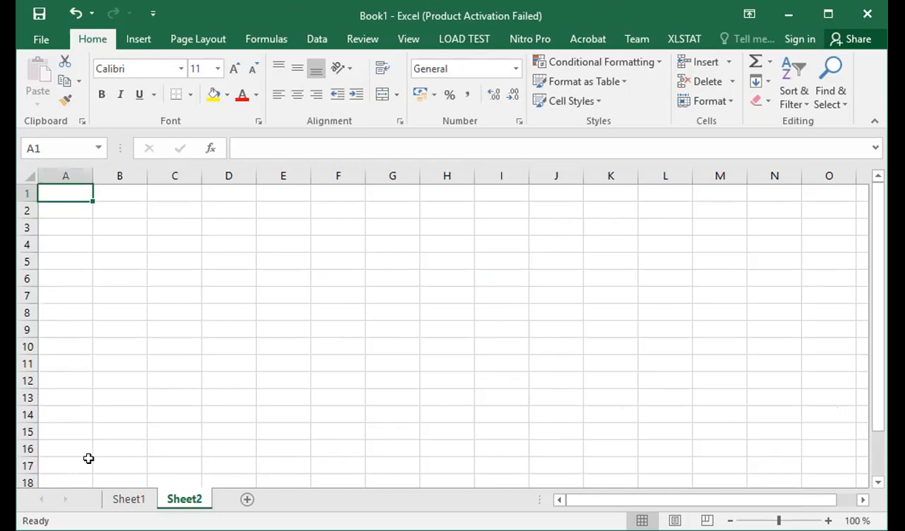
click(132, 193)
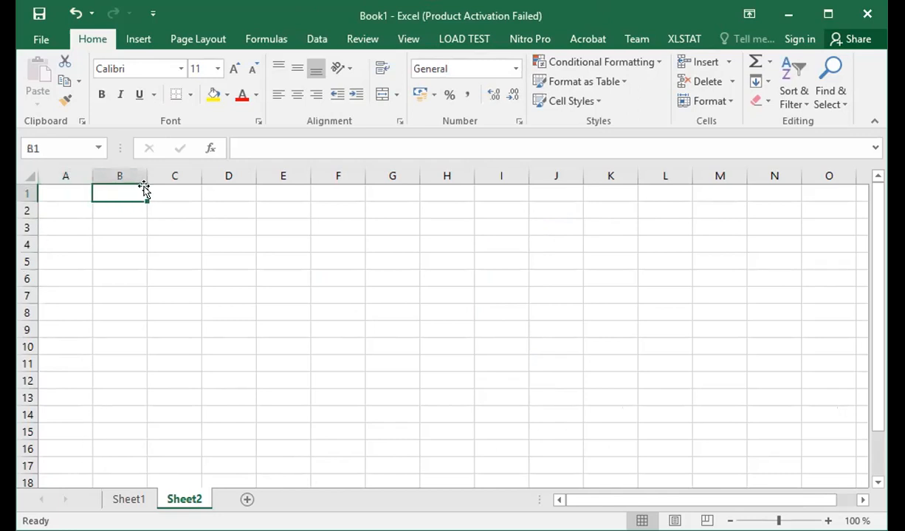
click(75, 192)
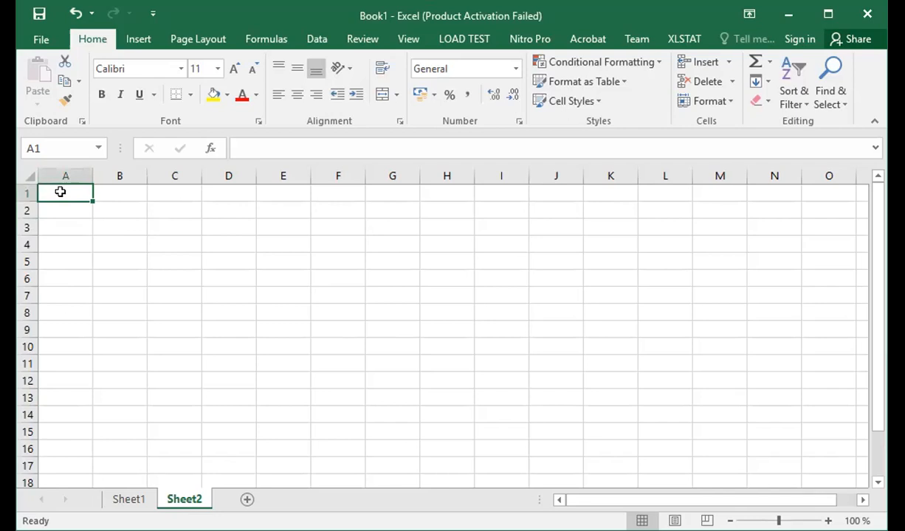
click(152, 242)
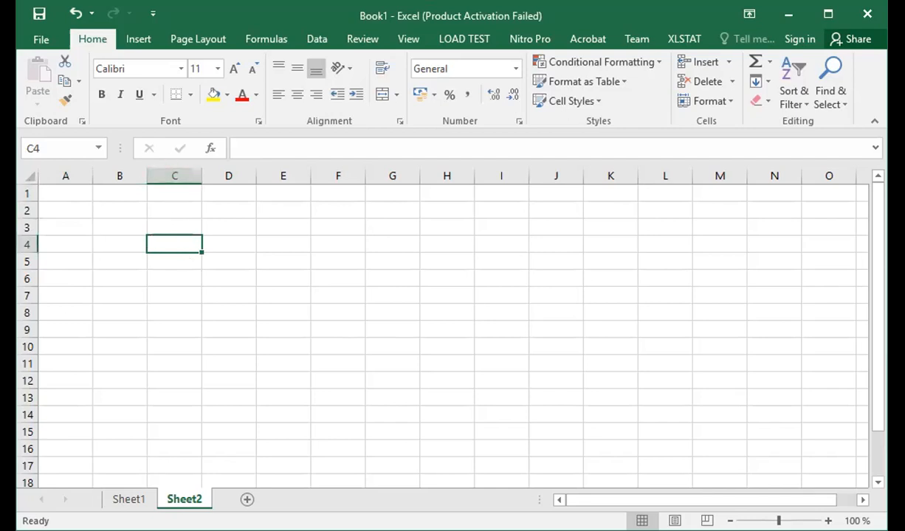
click(357, 312)
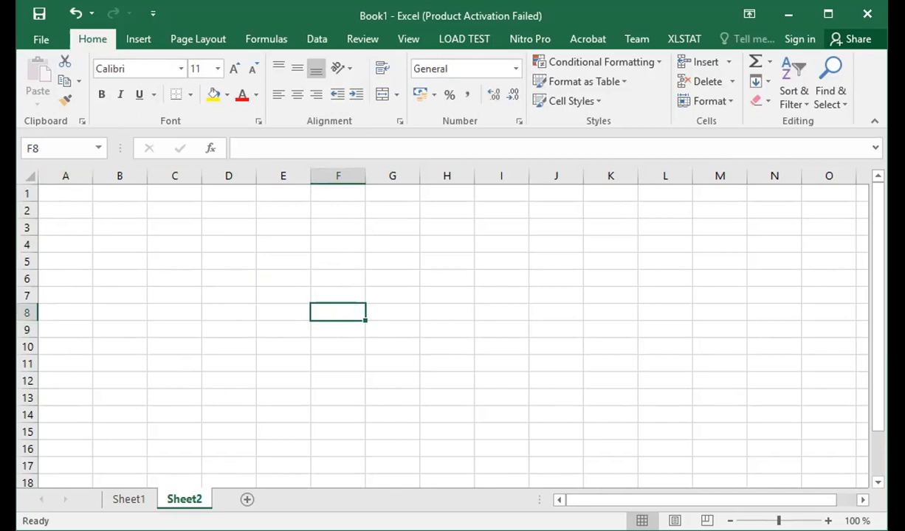
scroll(443, 332, down, 1)
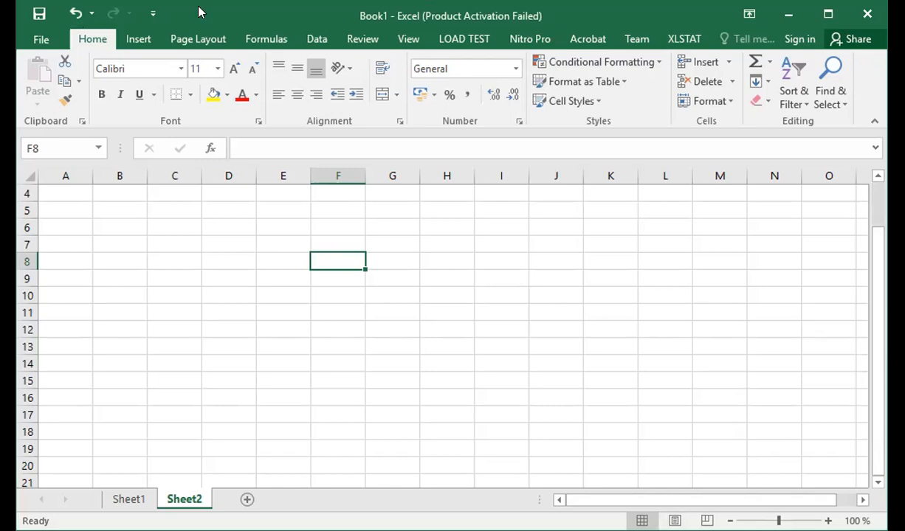
scroll(226, 244, up, 1)
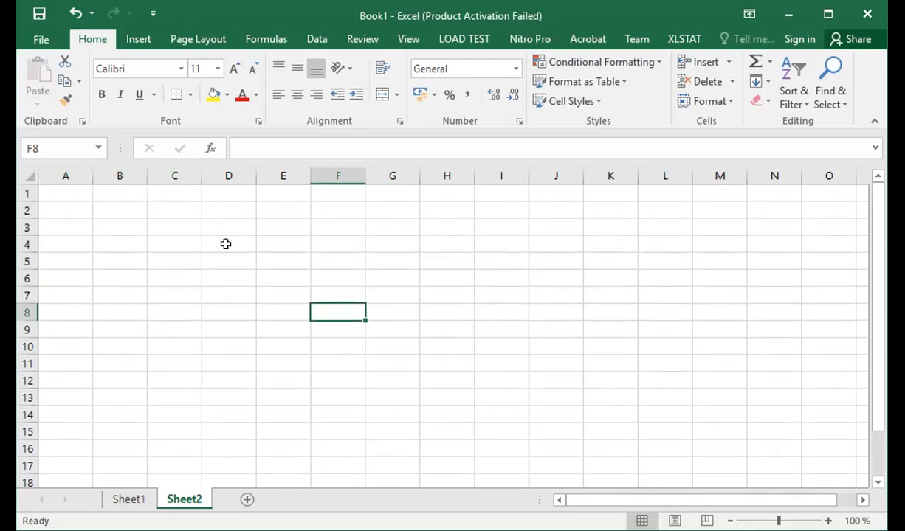
Enter the heading "Students Name" in cell A1 of Sheet2.
click(71, 196)
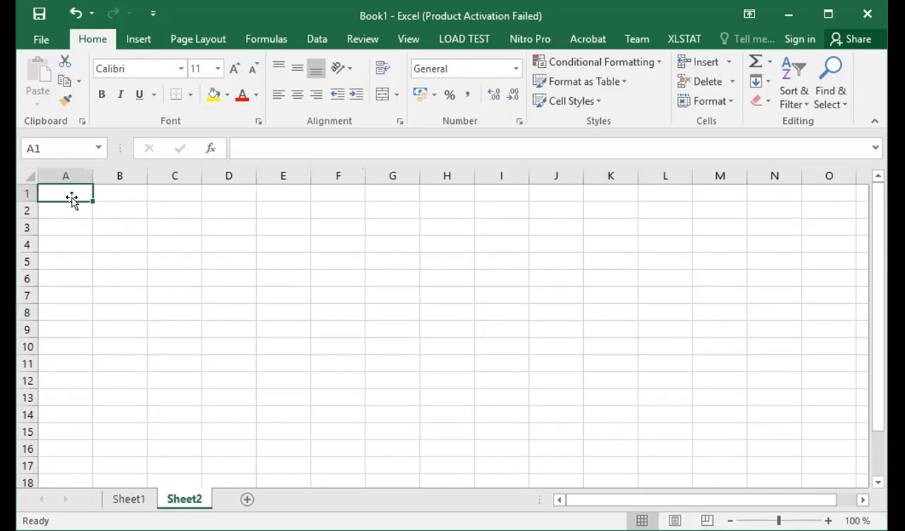
double_click(68, 192)
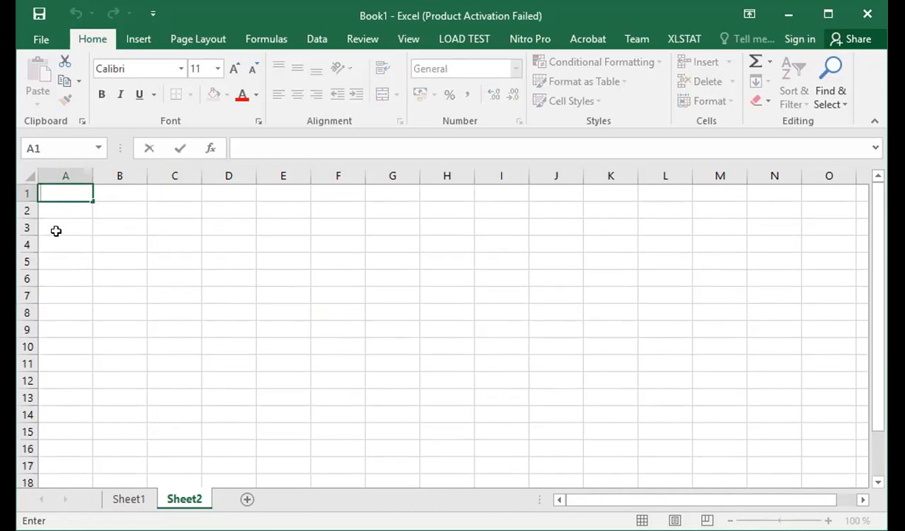
click(63, 195)
text(Stydent)
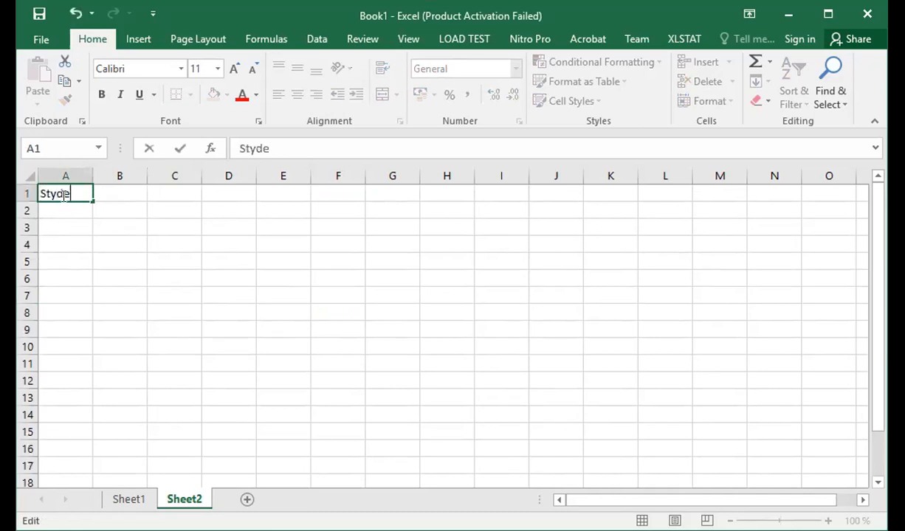
key(BackSpace)
key(BackSpace)
key(BackSpace)
key(BackSpace)
key(BackSpace)
text(udents Name)
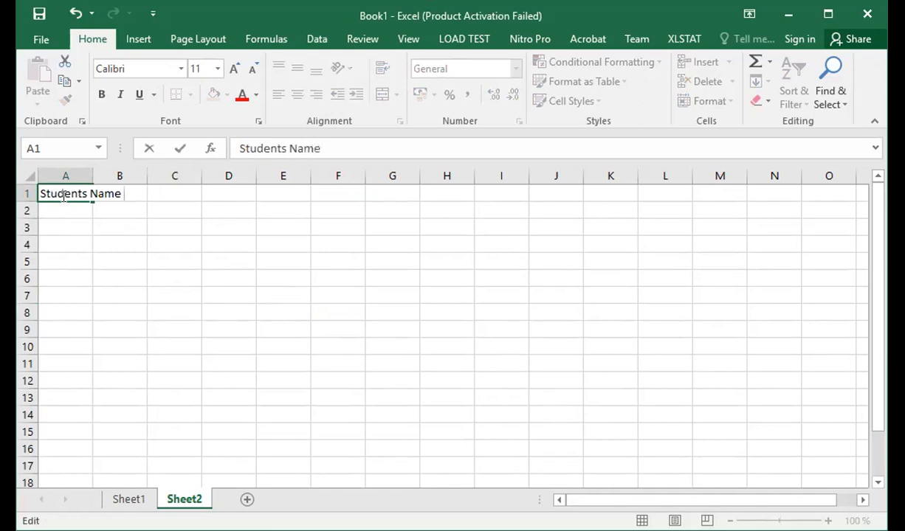
click(57, 210)
Examine the number categories, font options and border options in the cell formatting settings for A1.
click(57, 194)
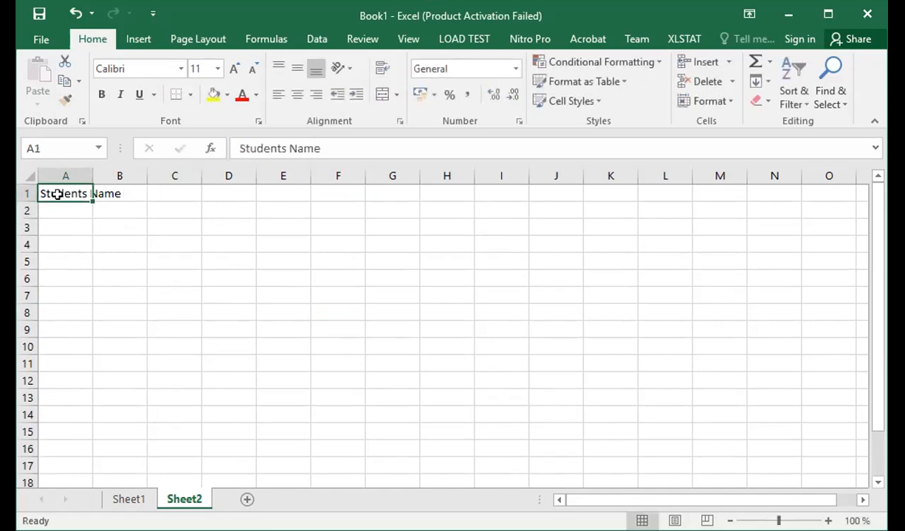
right_click(57, 194)
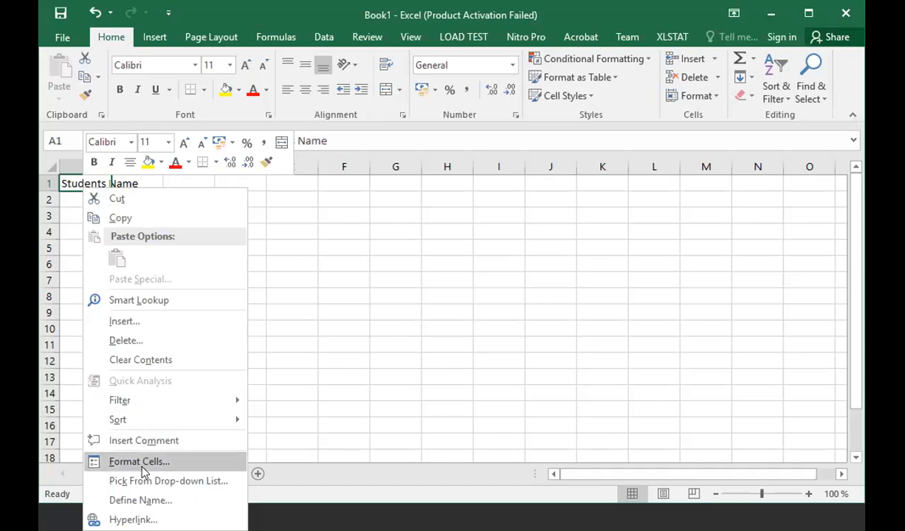
click(141, 465)
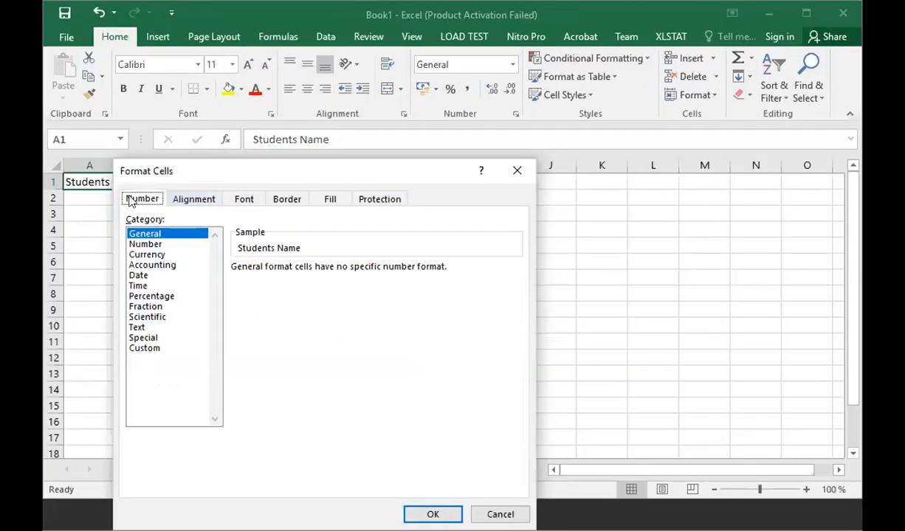
click(140, 244)
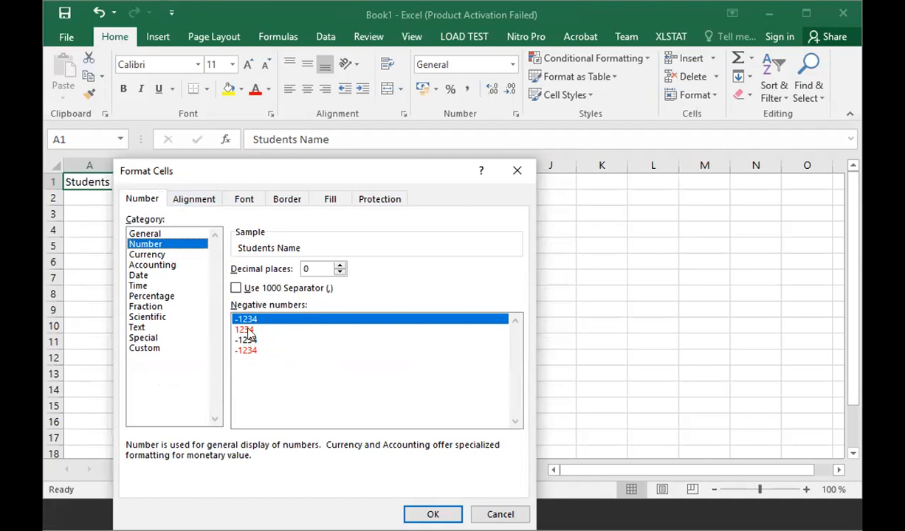
click(151, 327)
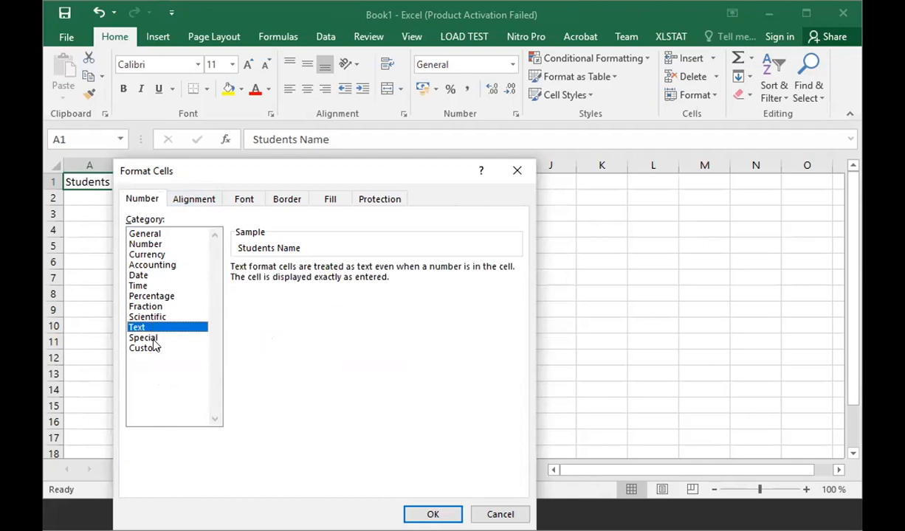
click(155, 347)
click(154, 339)
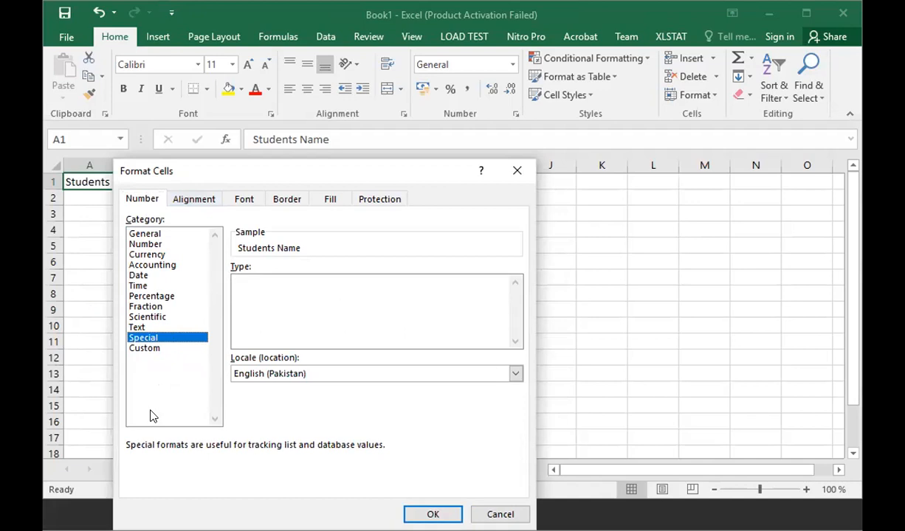
click(243, 199)
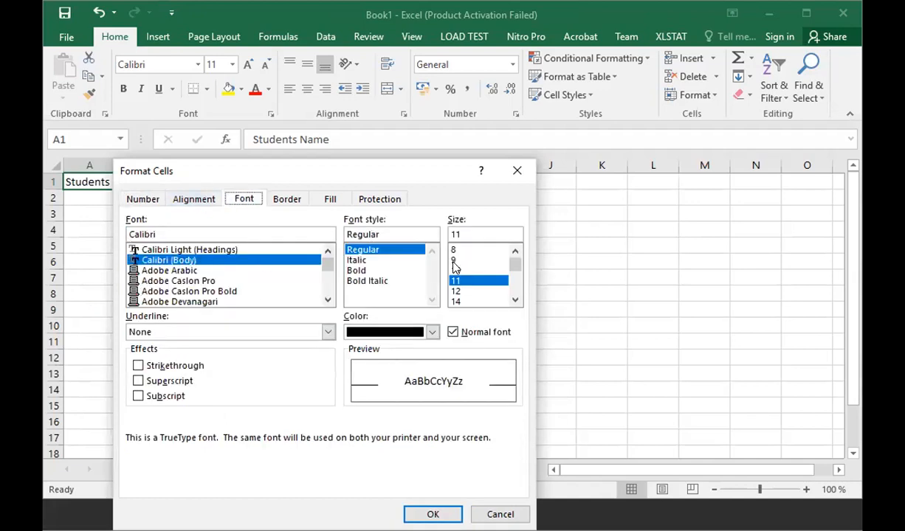
click(292, 199)
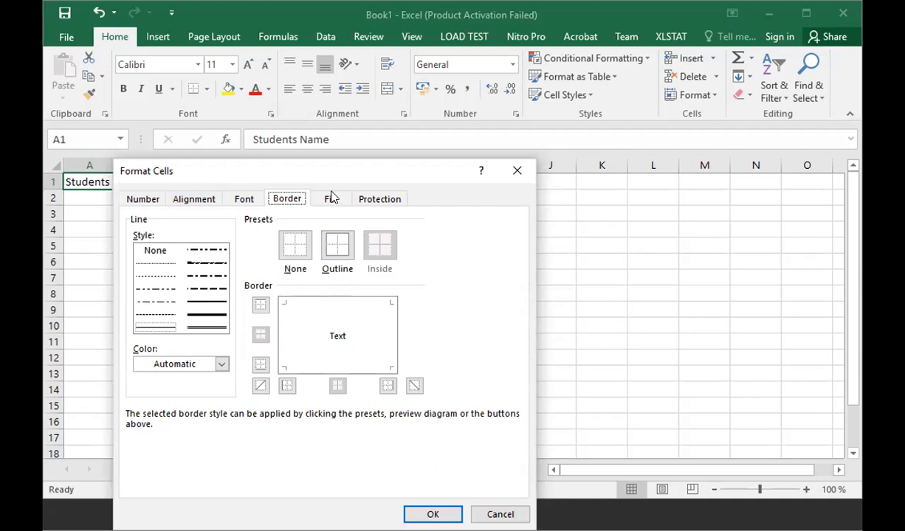
click(433, 514)
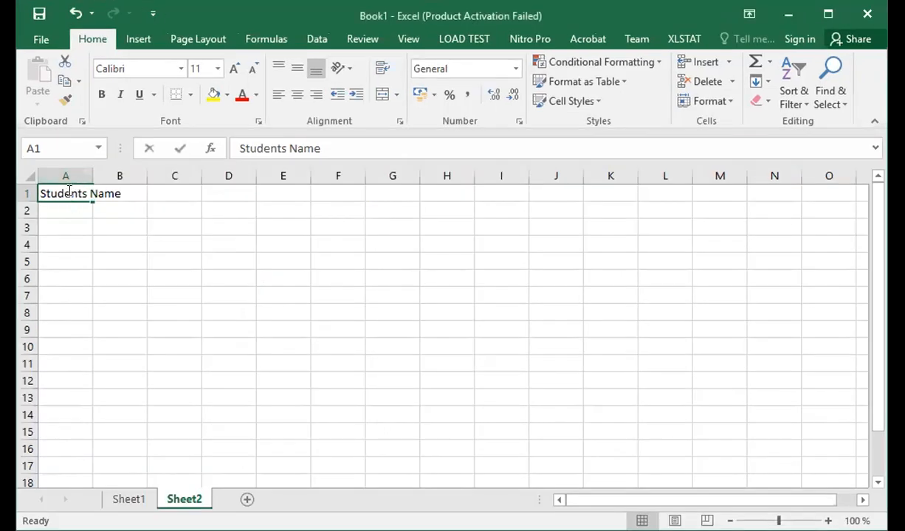
double_click(112, 182)
click(134, 194)
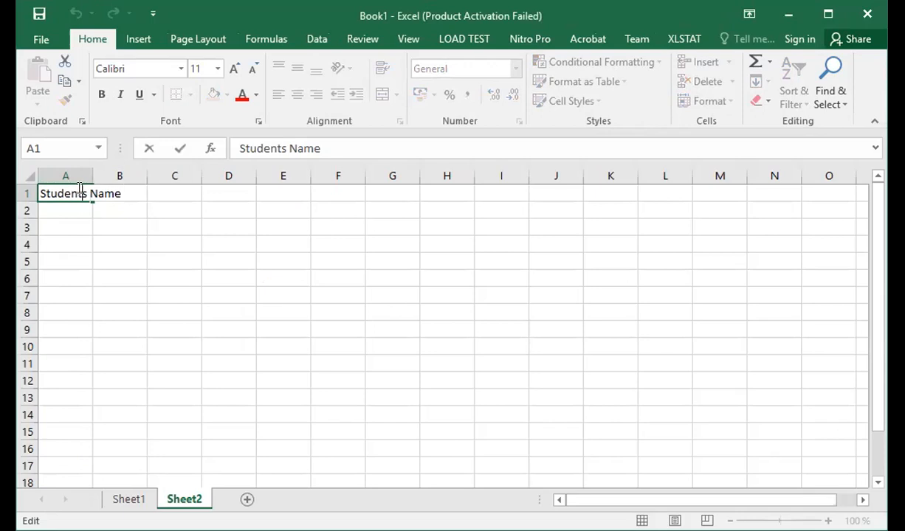
right_click(82, 193)
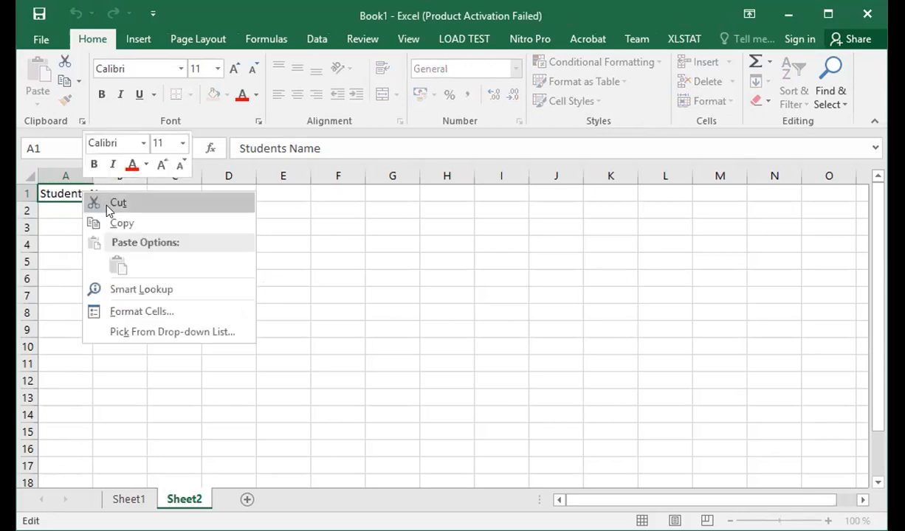
click(142, 313)
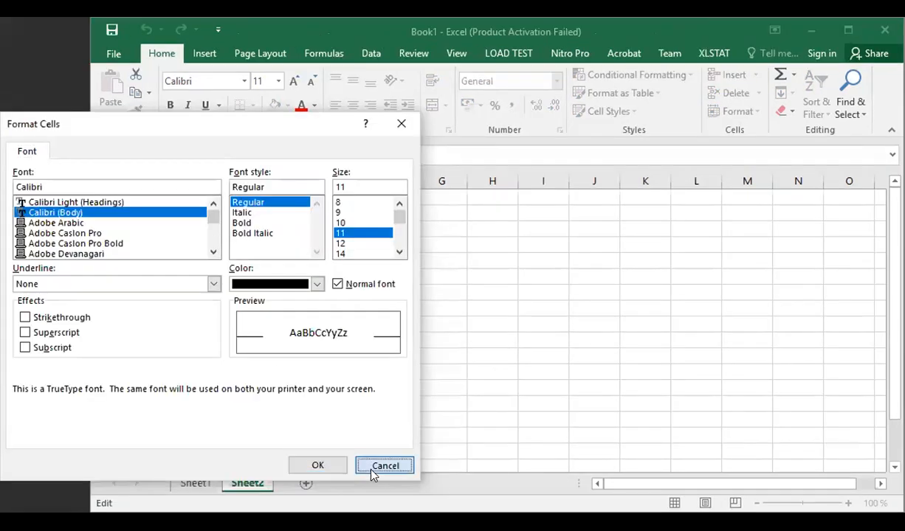
click(372, 474)
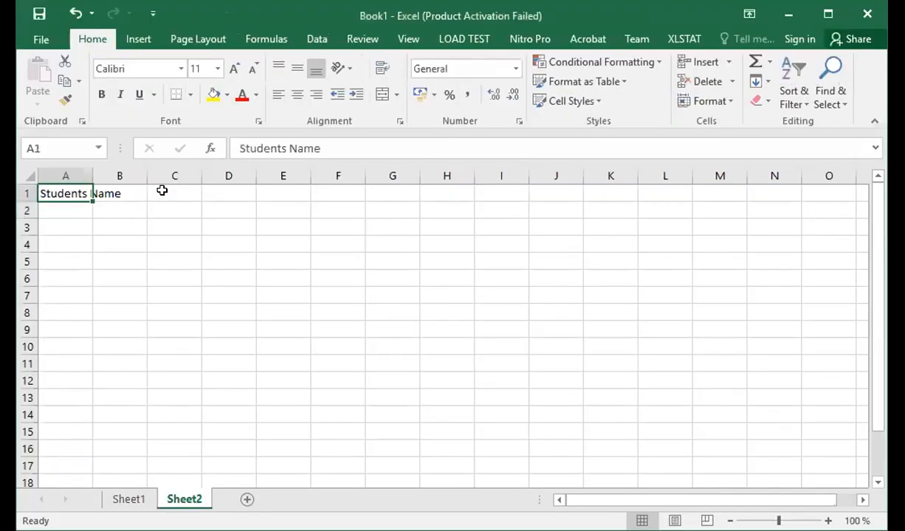
Turn on Wrap text for the "Students Name" heading in cell A1.
right_click(70, 194)
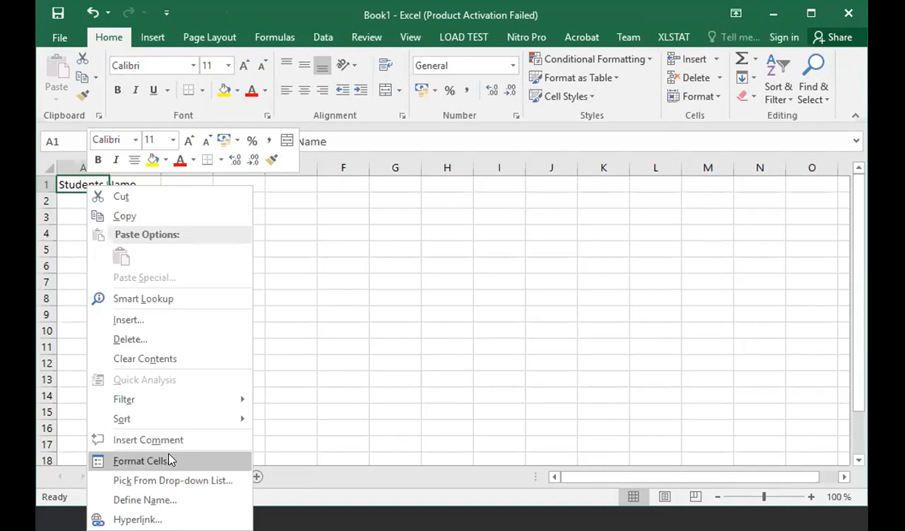
click(169, 460)
click(127, 238)
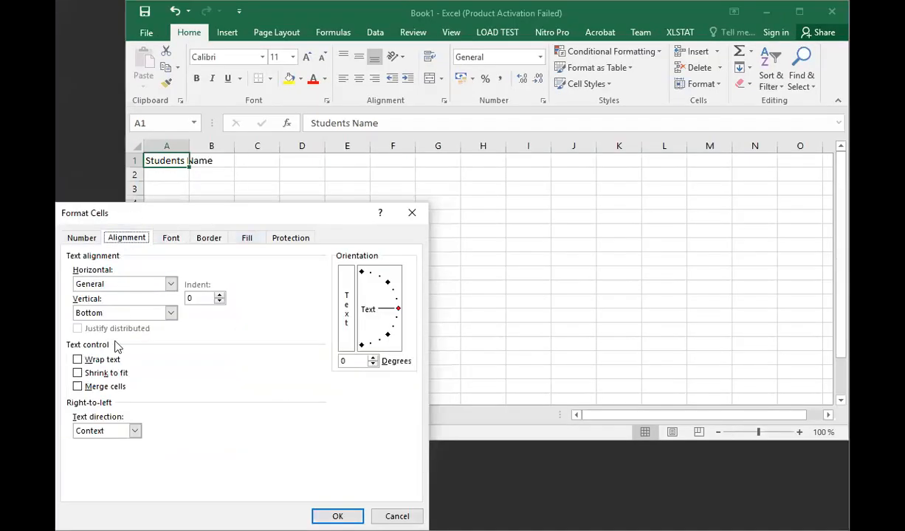
click(103, 361)
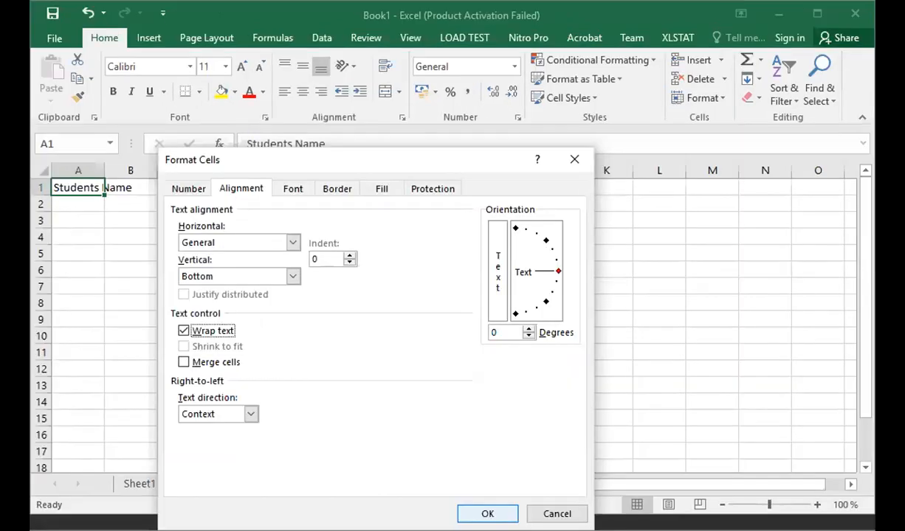
click(487, 514)
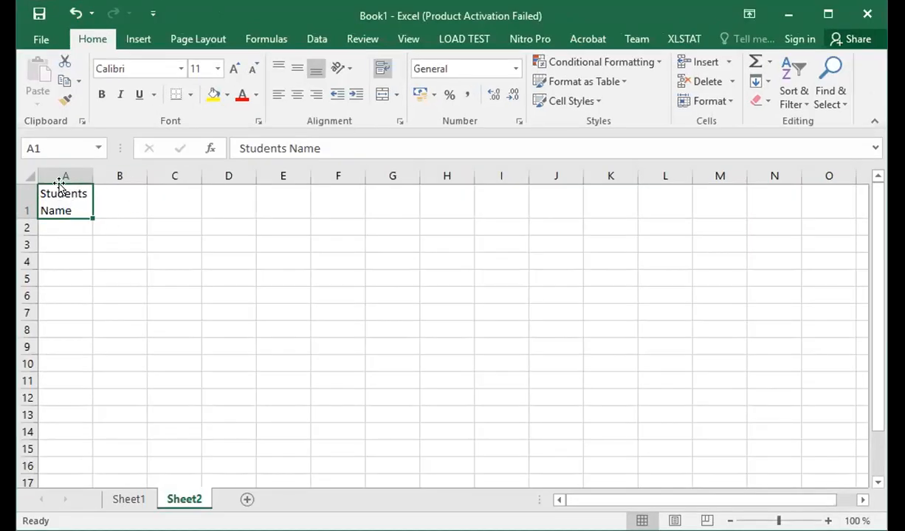
Enter "Student 1" in cell A2 below the heading.
double_click(104, 202)
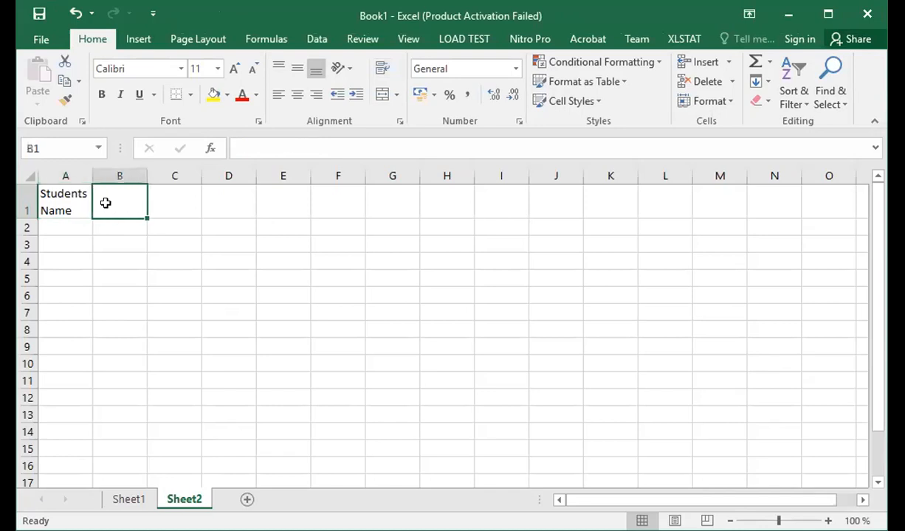
click(70, 224)
double_click(68, 224)
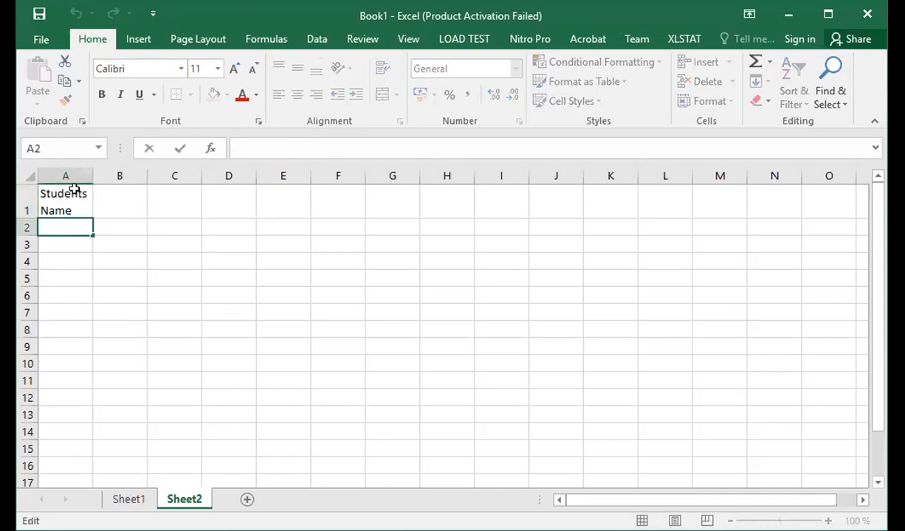
text(S)
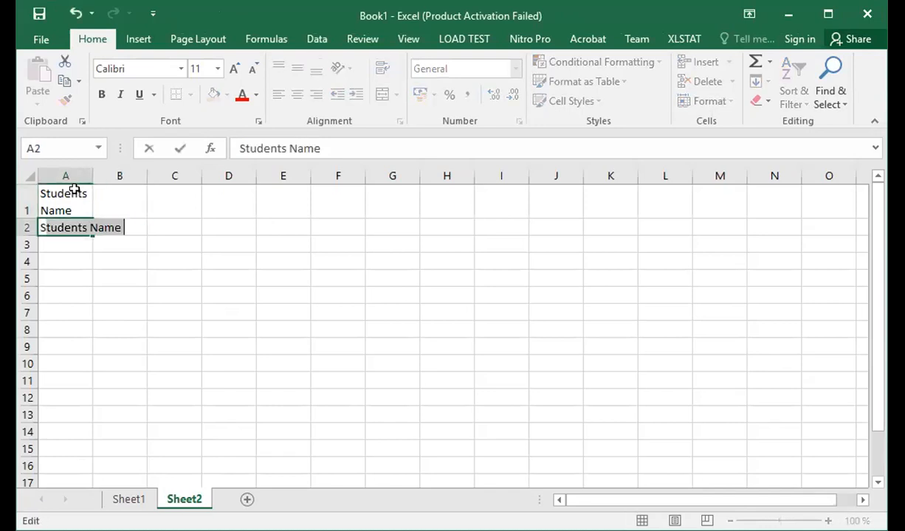
text(tudent)
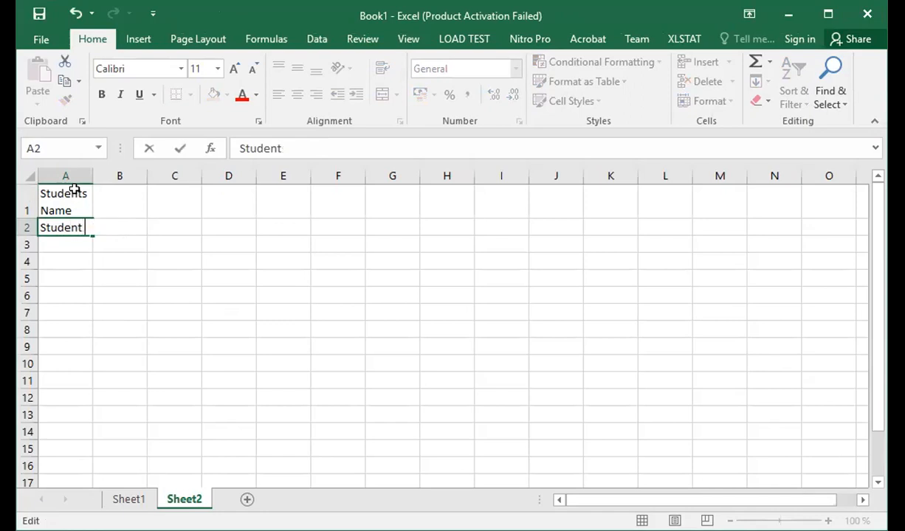
text( !)
key(BackSpace)
key(Return)
click(76, 228)
drag(92, 233, 147, 251)
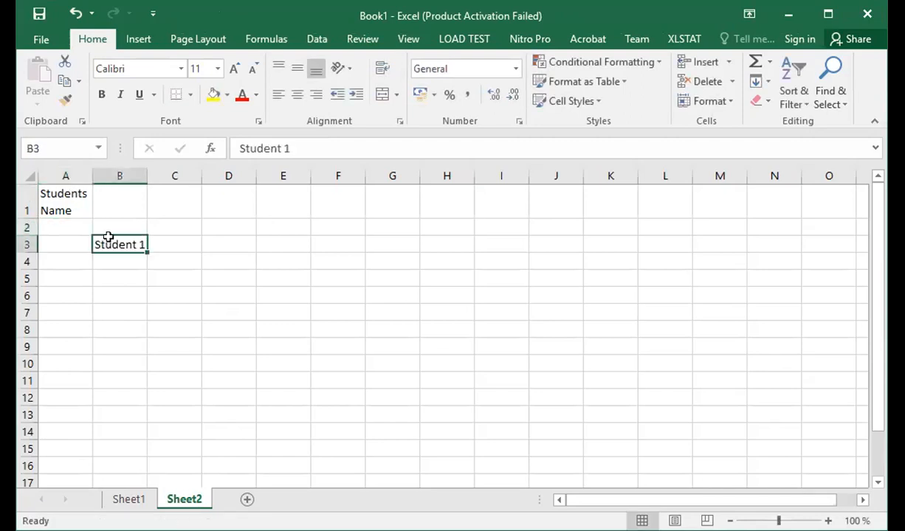
key(ctrl+z)
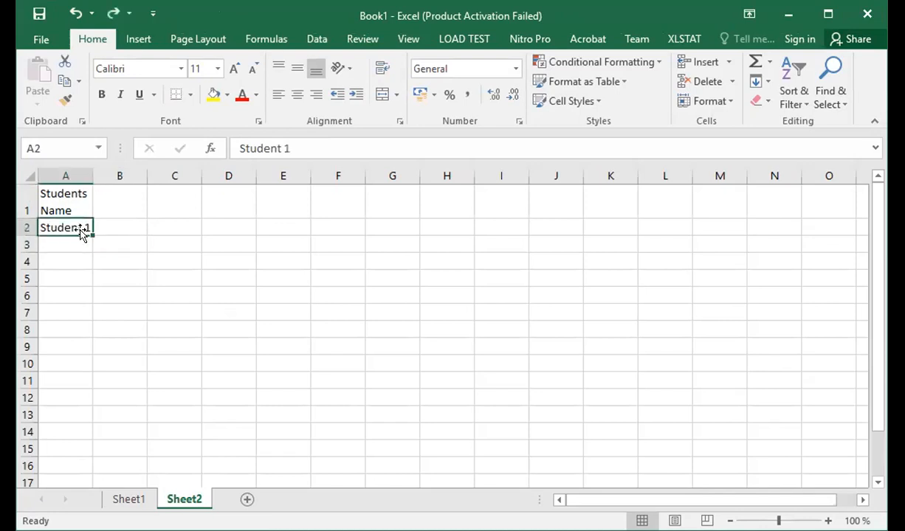
Fill the student names down from A2 to A11, ending at "Student 10".
drag(93, 236, 75, 388)
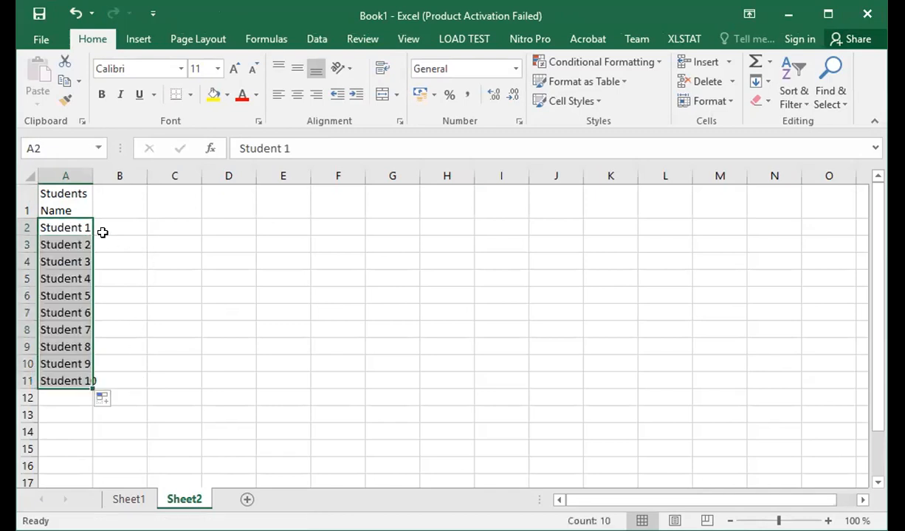
Enter the subject headings "Isl (50)" in cell B1 and "Urdu (50)" in cell C1.
double_click(109, 203)
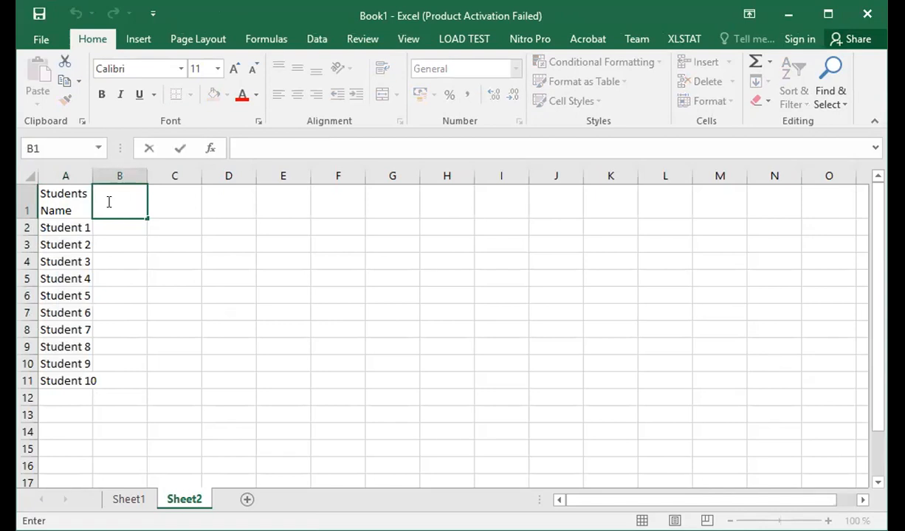
text(Isl (50))
key(Tab)
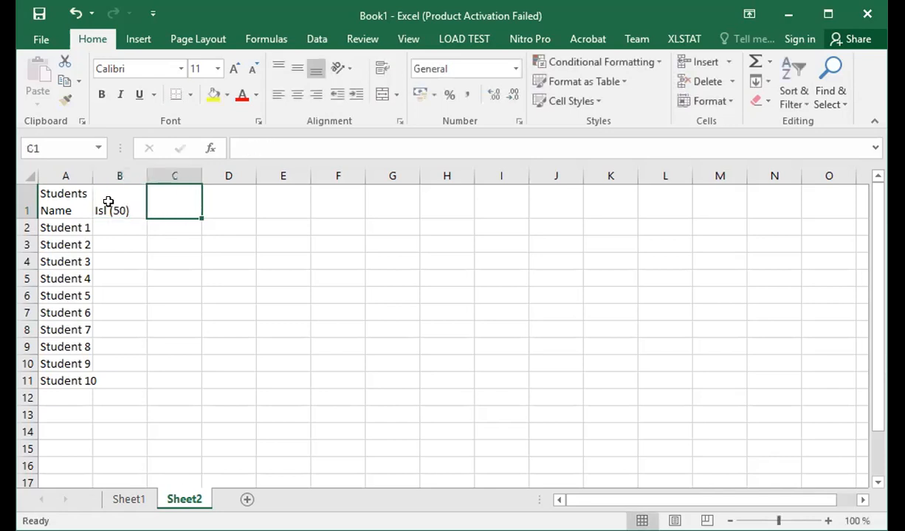
text(Urd)
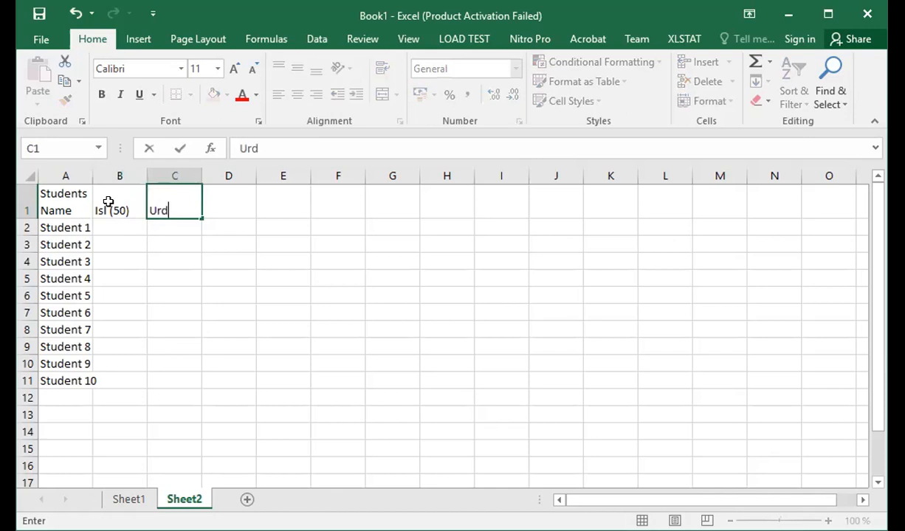
text(u (50))
key(Tab)
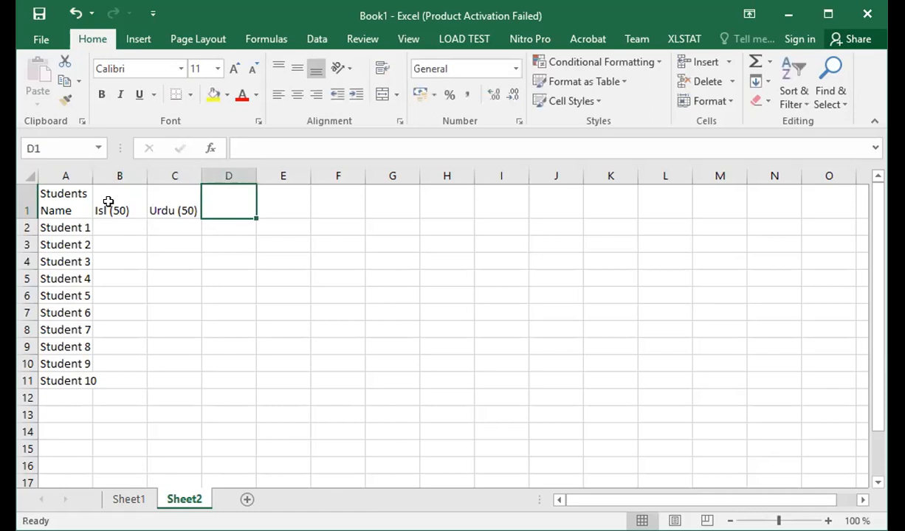
Enter the subject headings "Eng(50)" in cell D1 and "Maths(50)" in cell E1.
text(En)
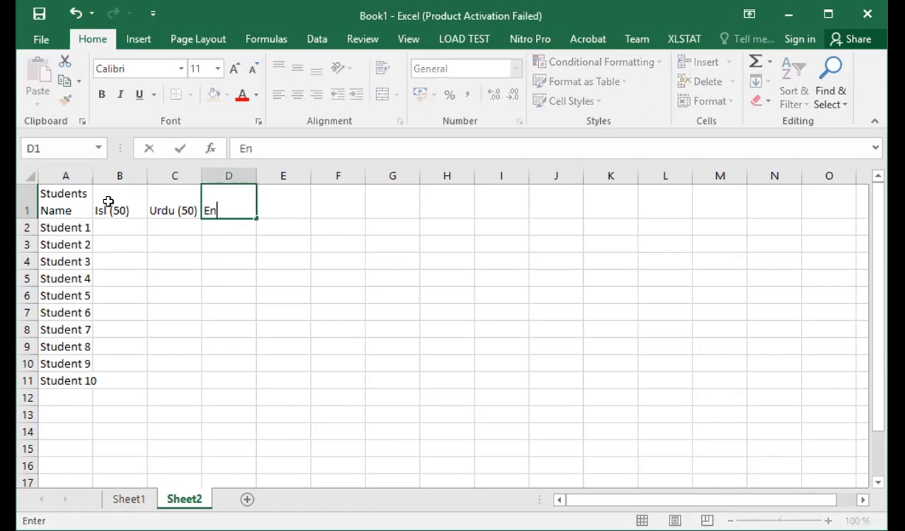
text(g(50))
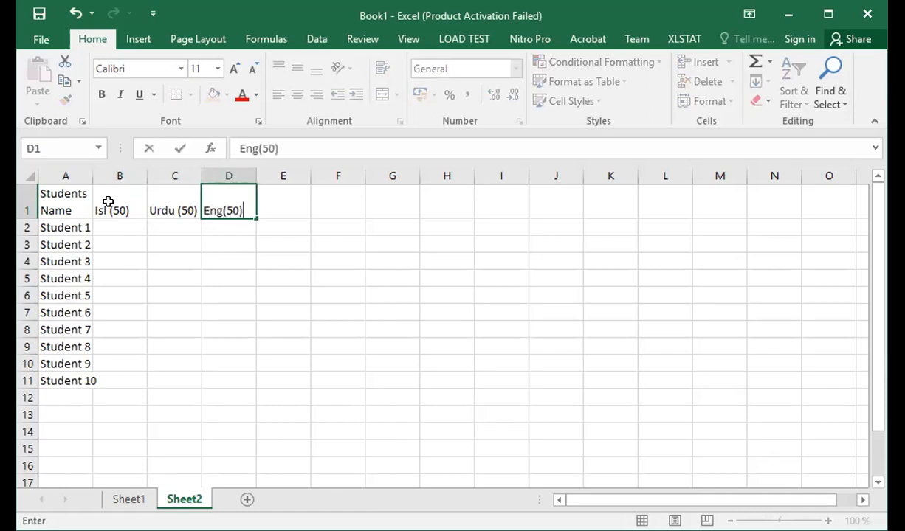
key(Tab)
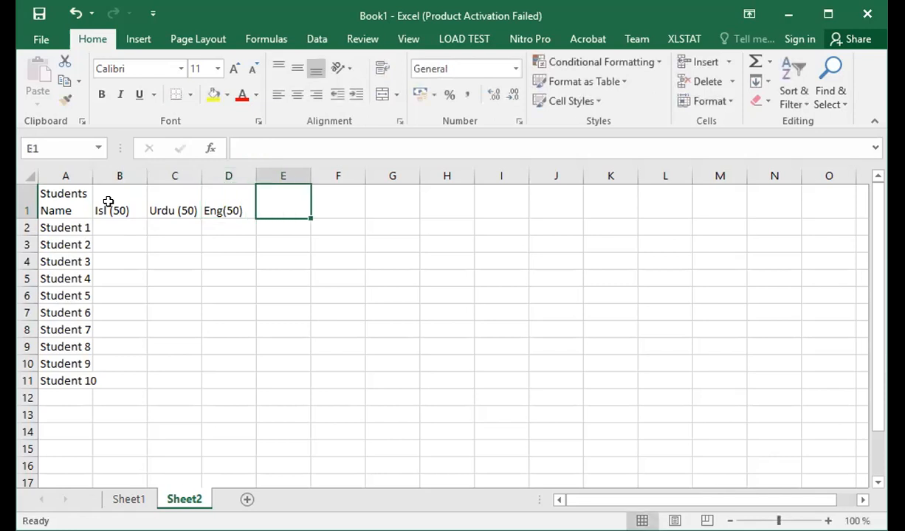
text(()
key(BackSpace)
text(()
key(BackSpace)
text(M)
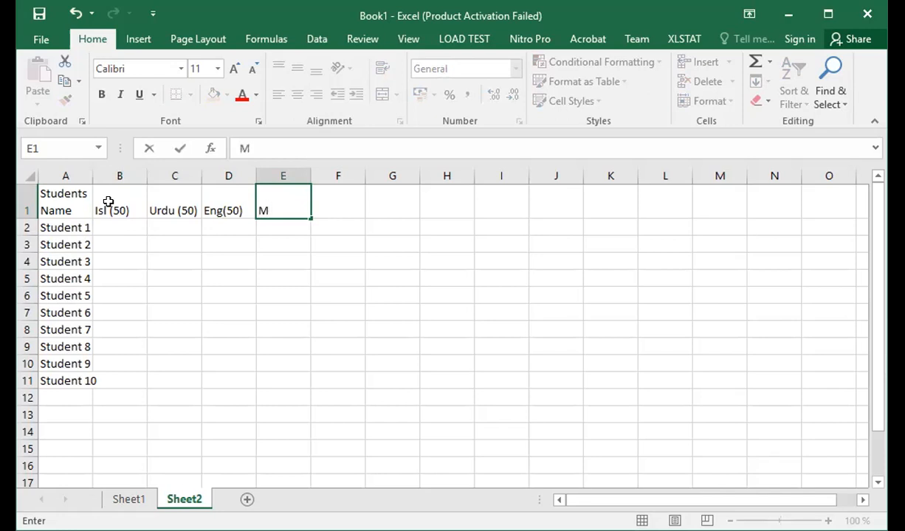
text(aths(50))
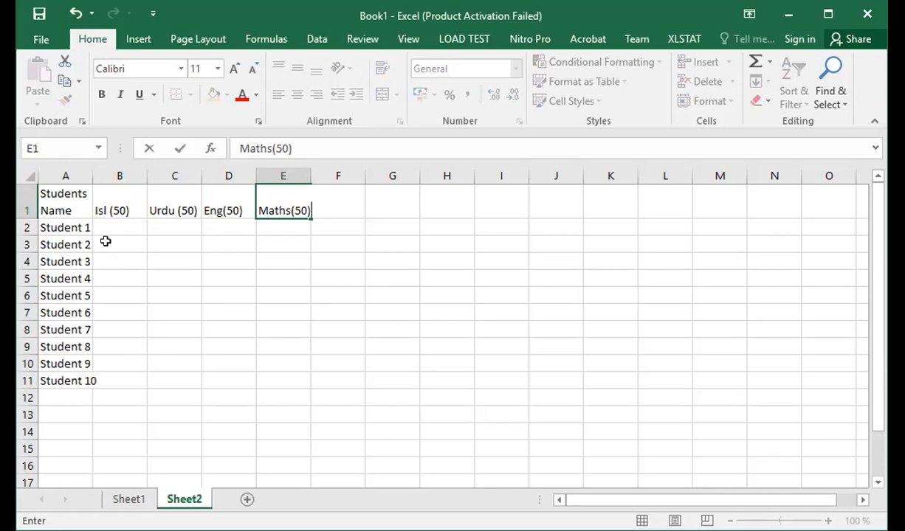
Enter the formula =RAND() in cell B2 and fill it down to B11.
click(108, 228)
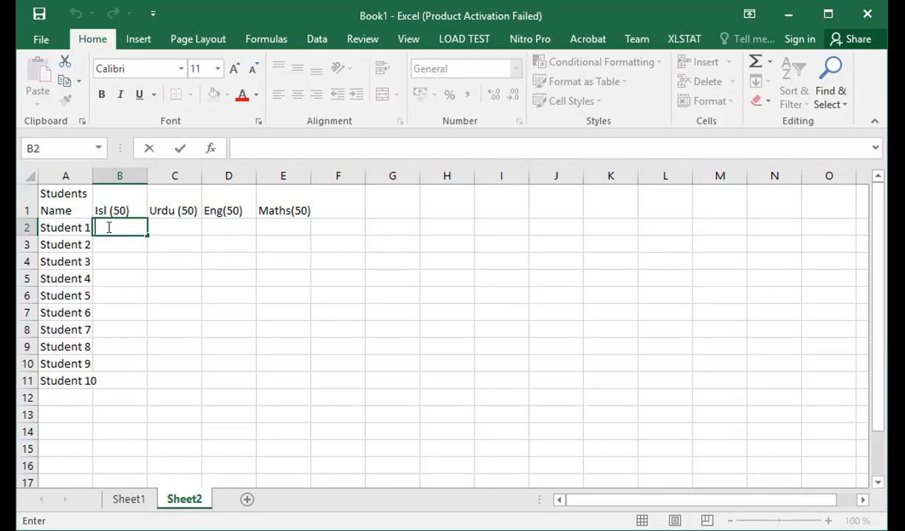
text(=)
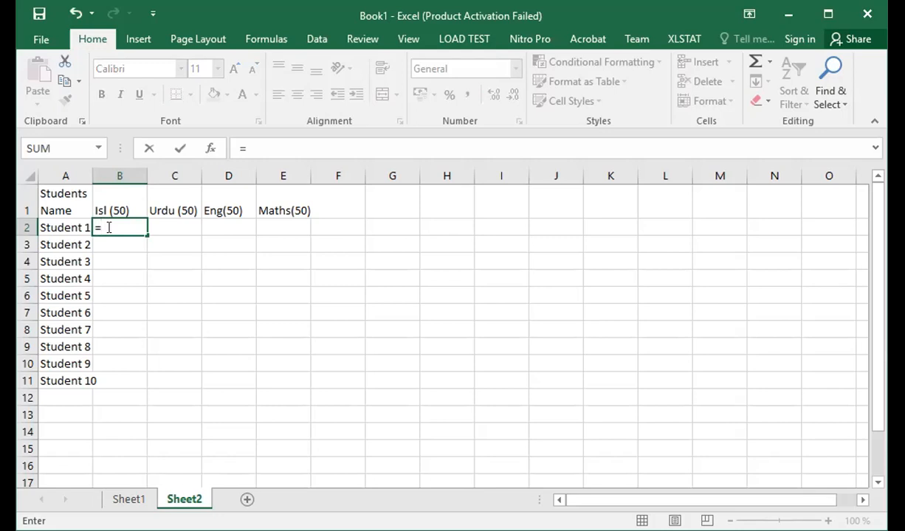
text(rand)
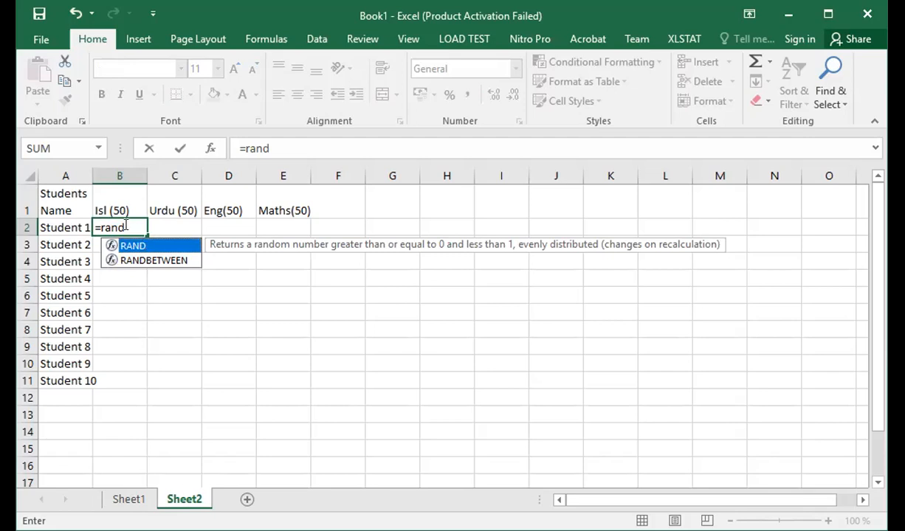
click(124, 226)
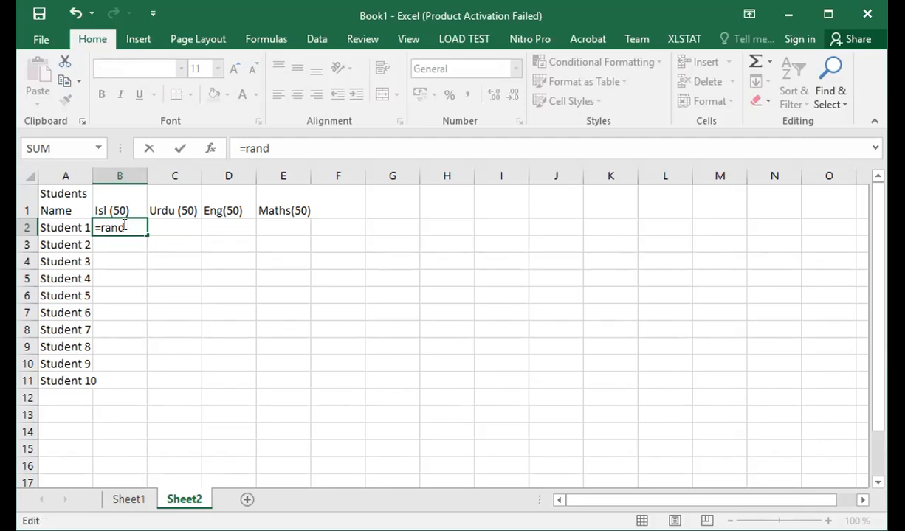
text(()
click(130, 240)
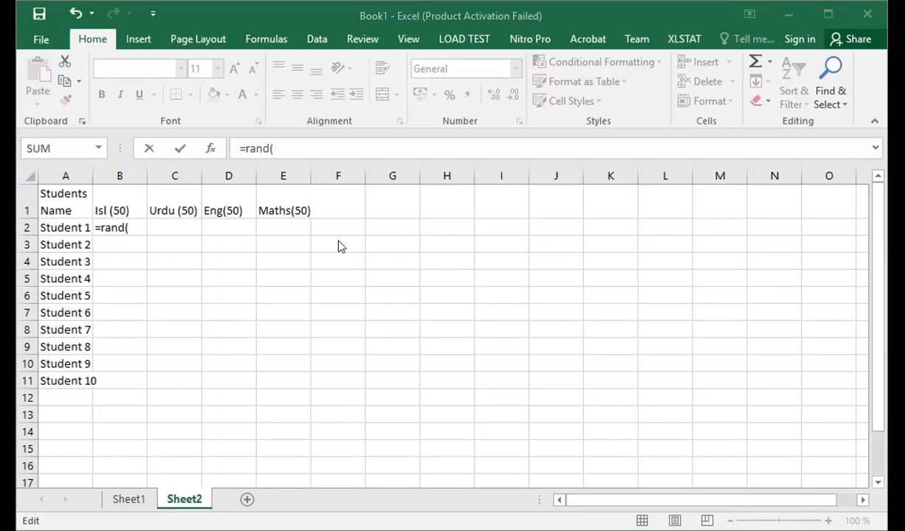
click(134, 228)
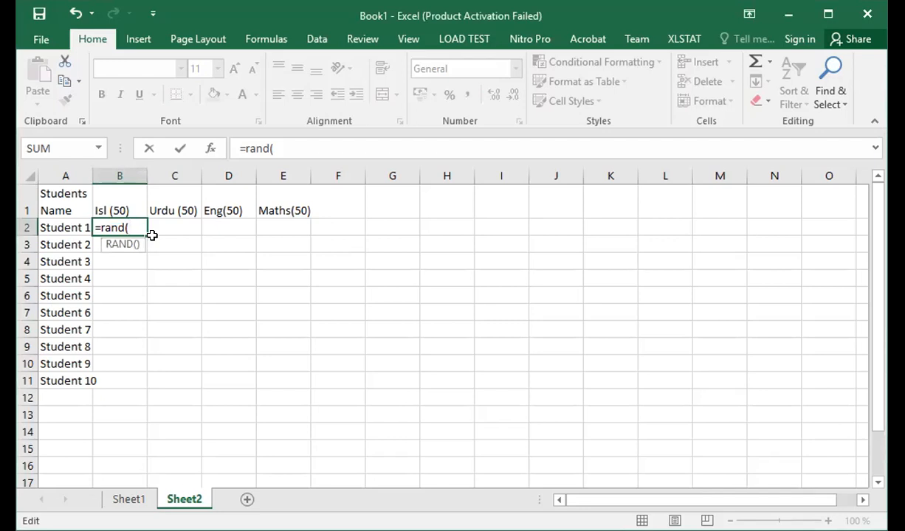
text())
key(Return)
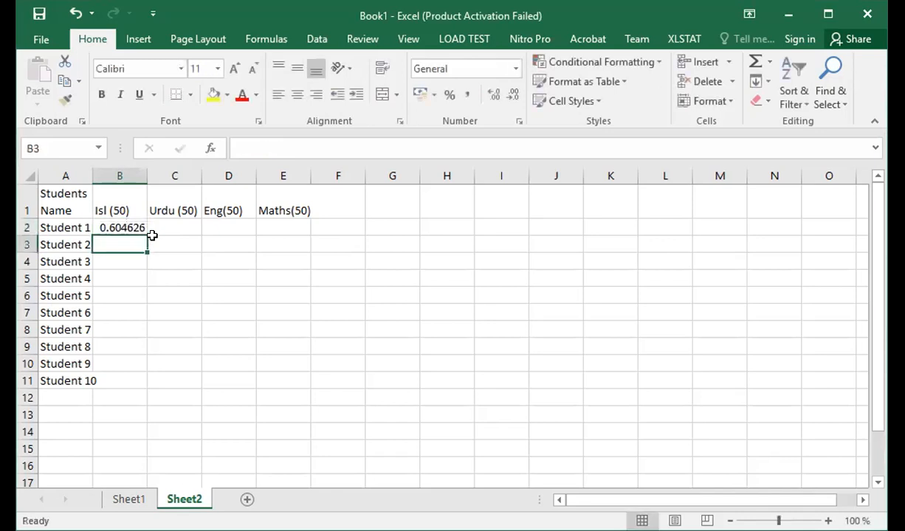
click(138, 225)
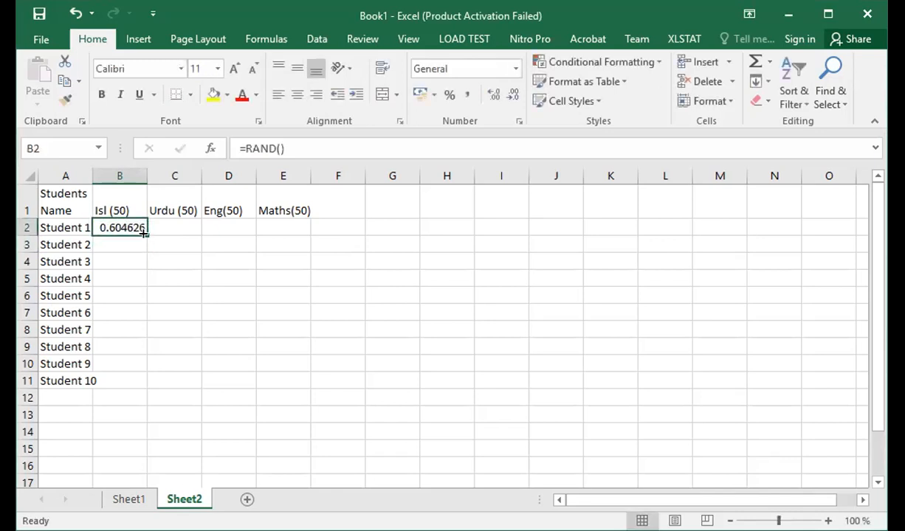
drag(144, 234, 144, 385)
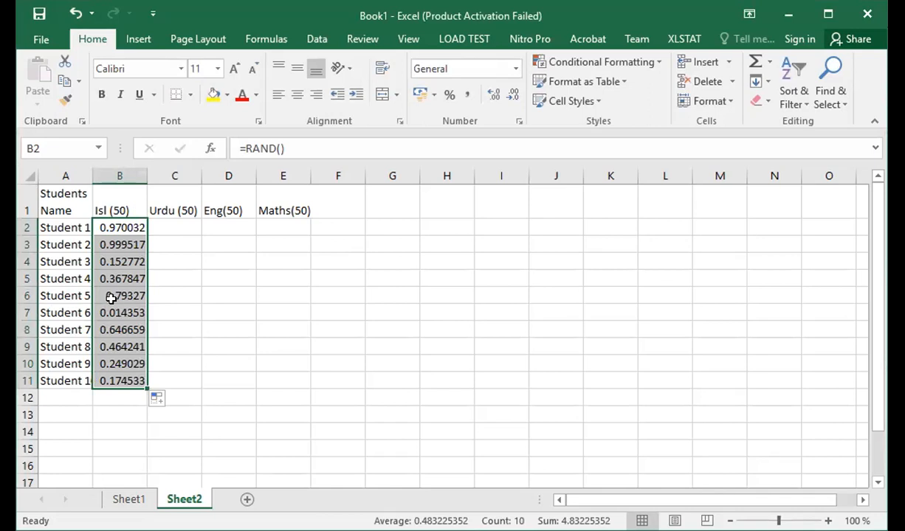
Change the formula in B2 to =RAND()*50 and fill it down to B11.
click(118, 227)
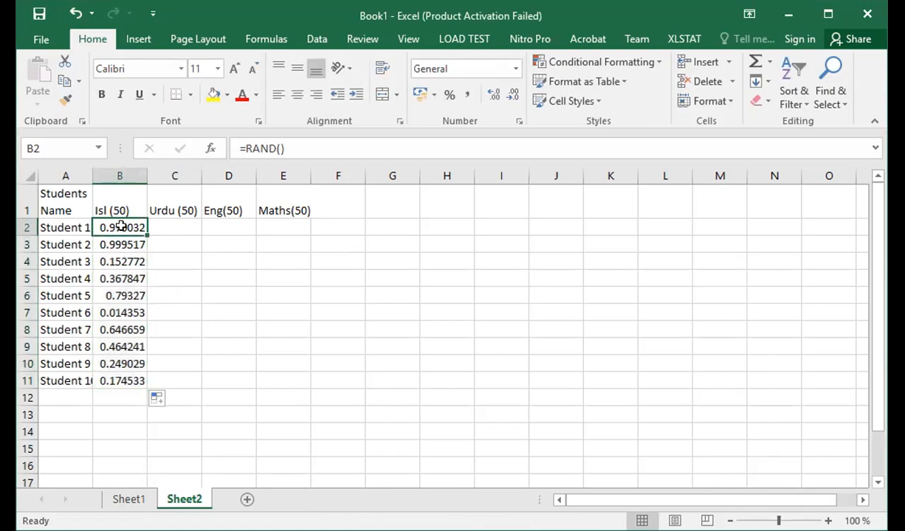
click(294, 148)
text(*50)
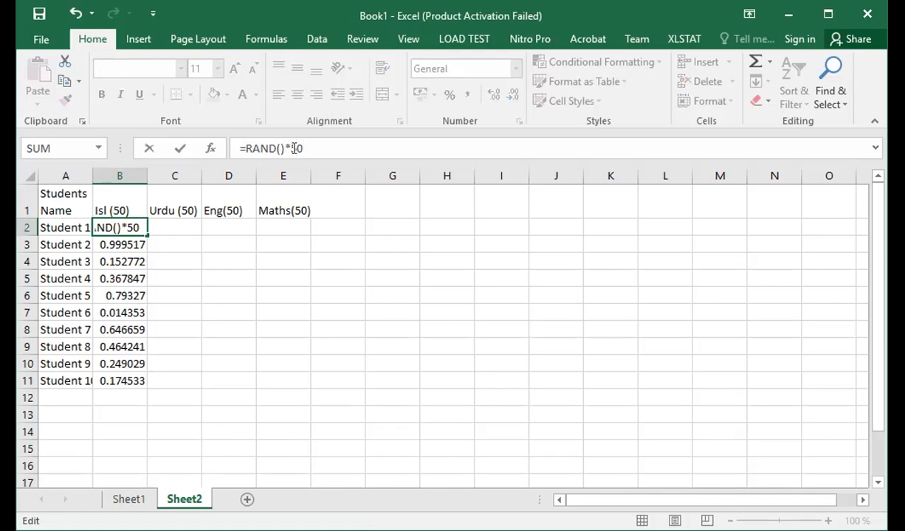
key(Return)
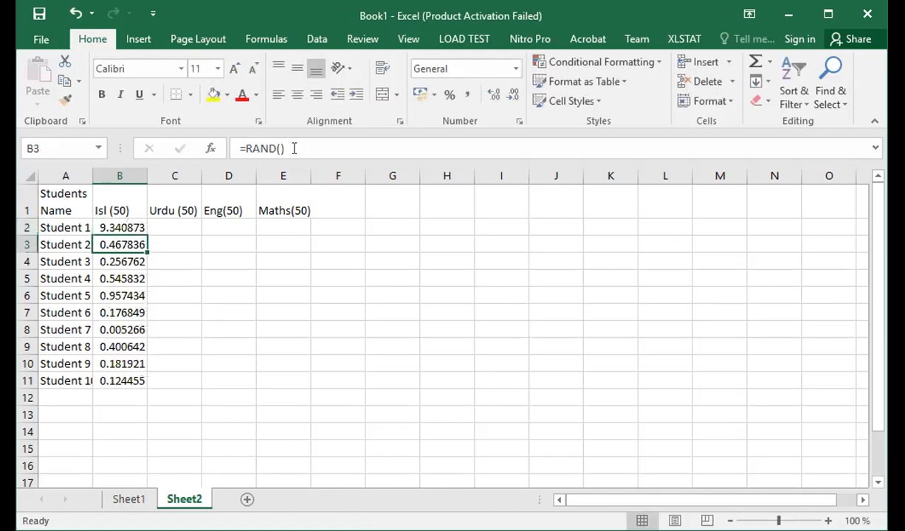
click(122, 227)
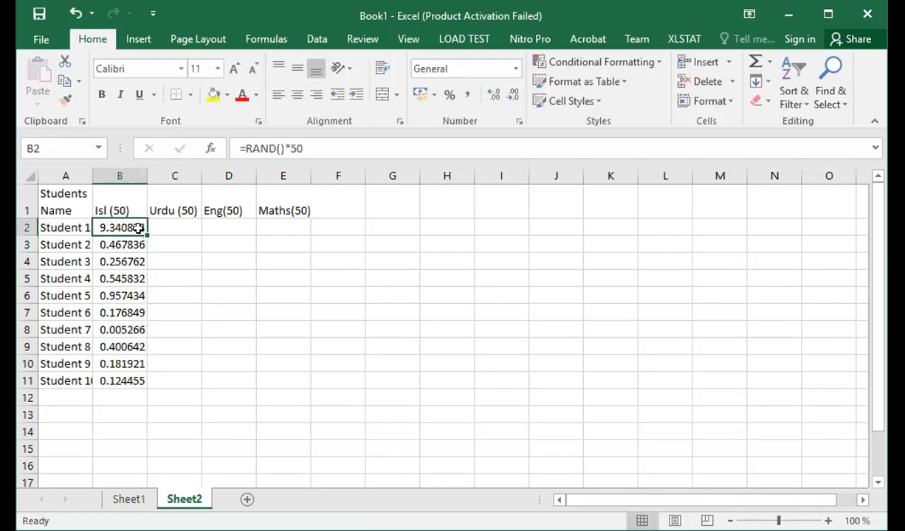
drag(146, 231, 131, 379)
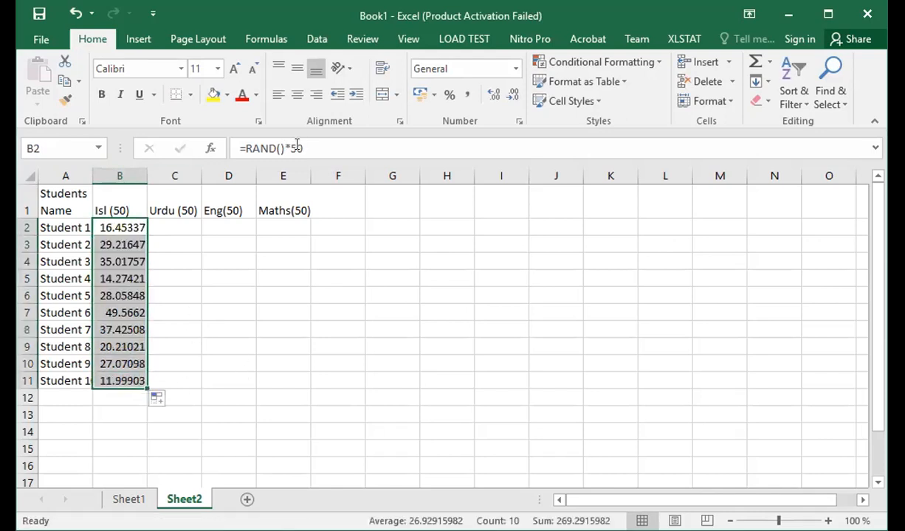
Fill the random-mark formula from column B across the Urdu, Eng and Maths columns through E11.
click(164, 227)
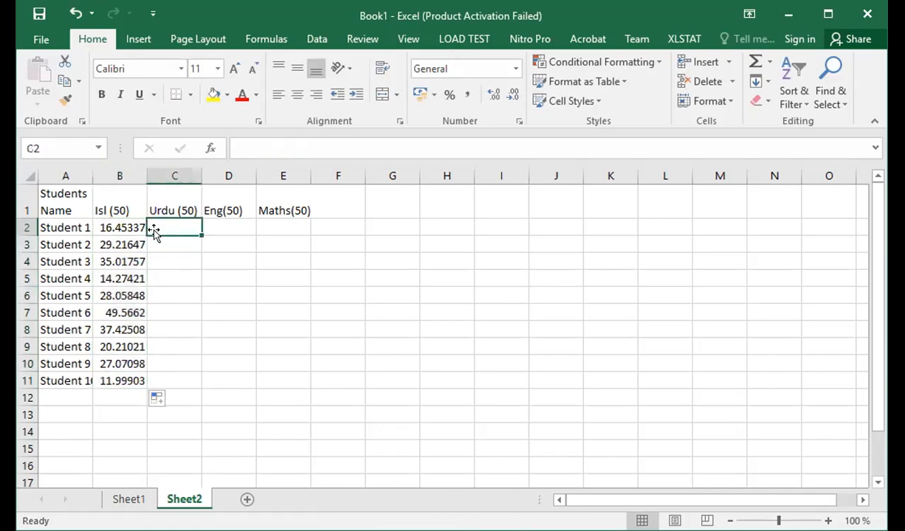
click(121, 228)
drag(147, 234, 293, 394)
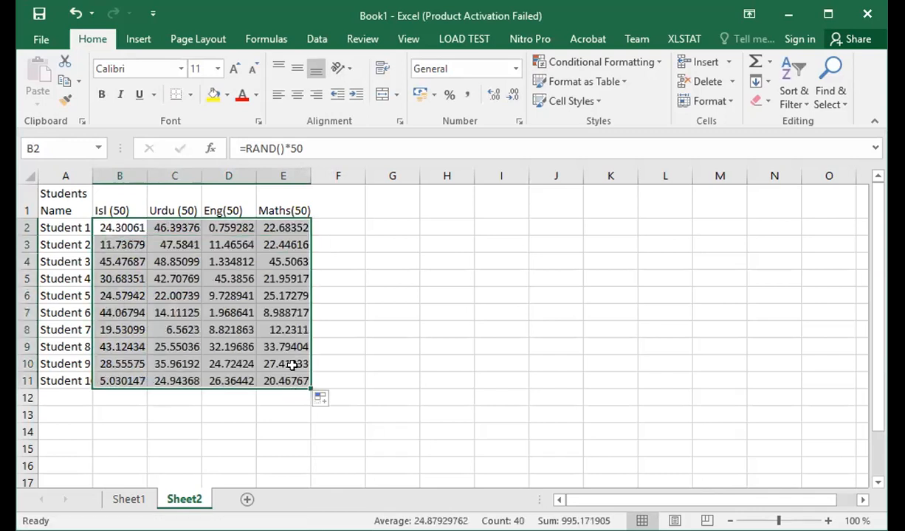
Examine the formulas behind the Urdu and English marks and the whole marks range B2:E11.
click(324, 203)
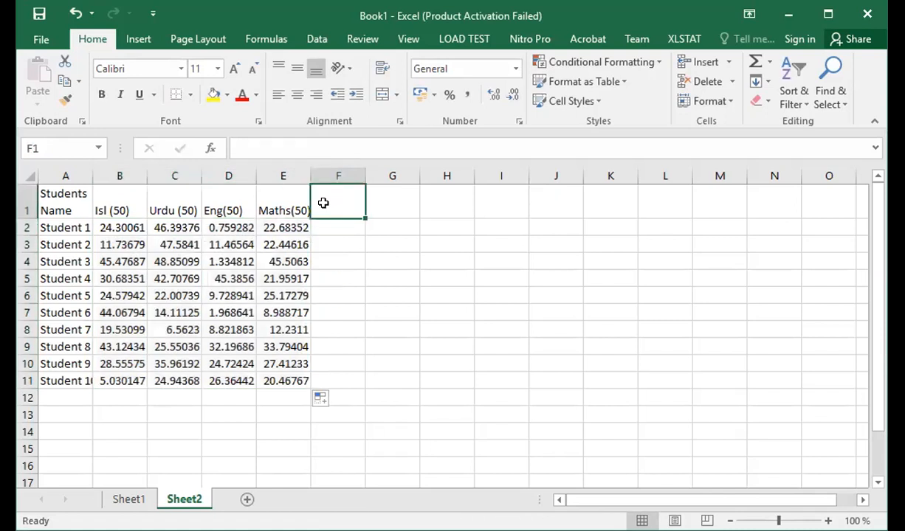
click(187, 237)
click(235, 239)
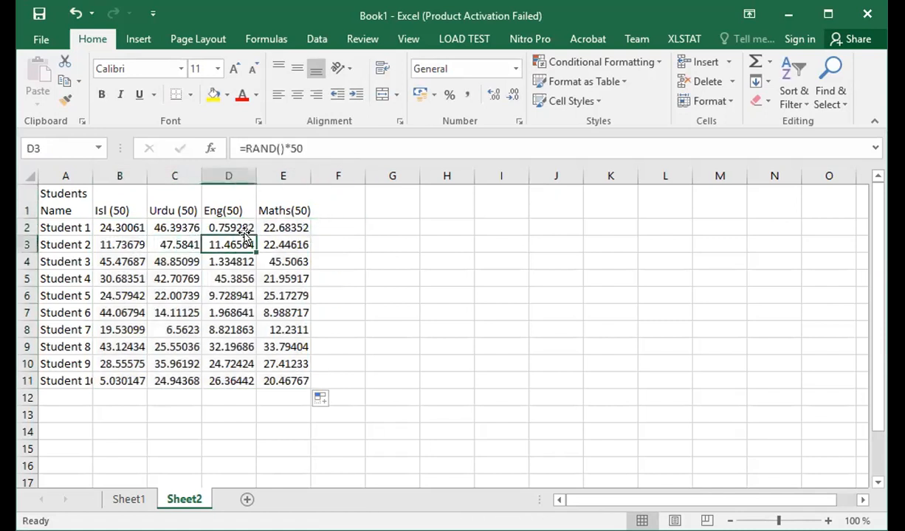
click(233, 229)
key(Down)
click(233, 229)
double_click(233, 229)
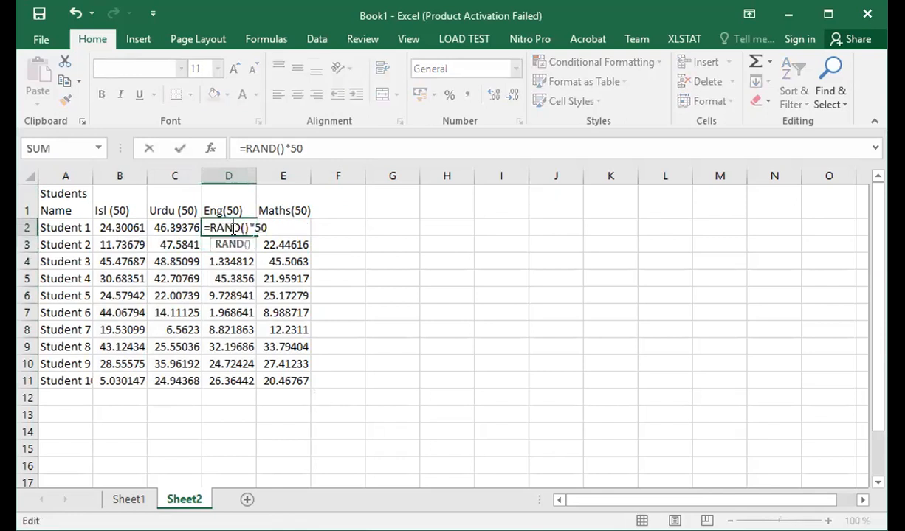
click(229, 270)
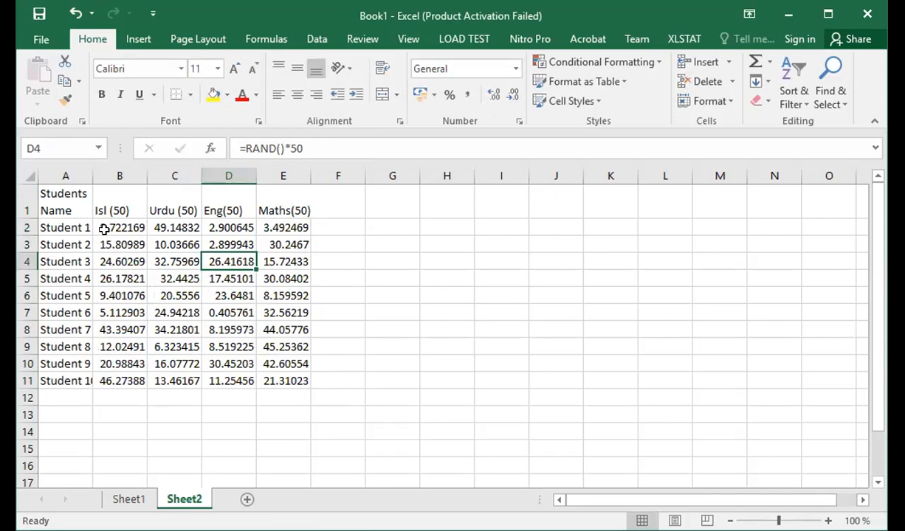
drag(96, 222, 297, 376)
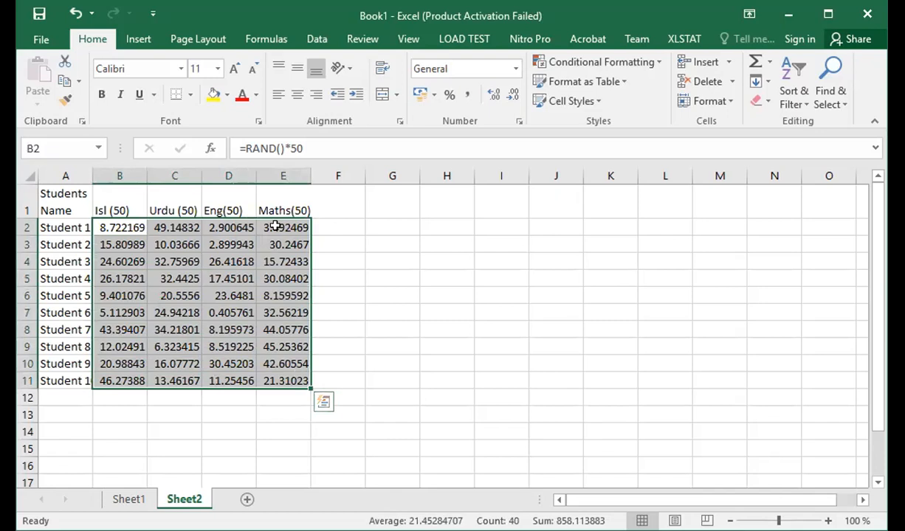
click(362, 226)
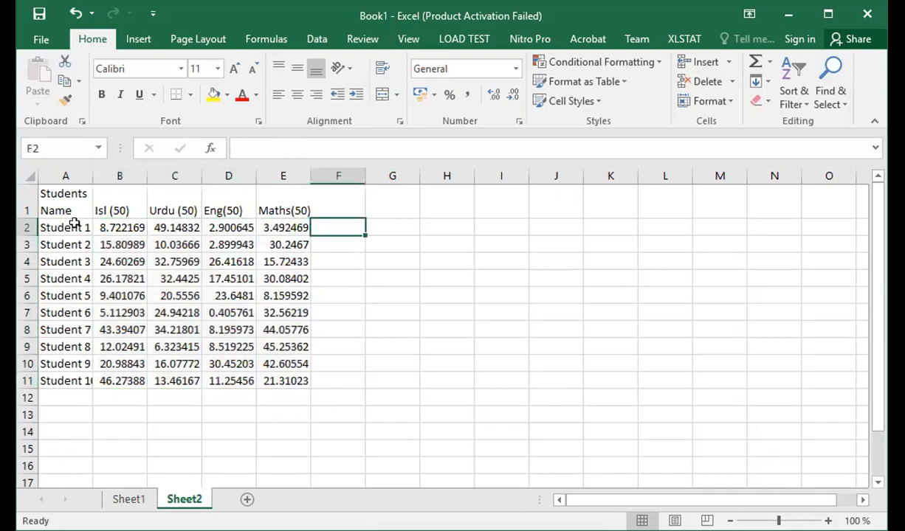
double_click(163, 227)
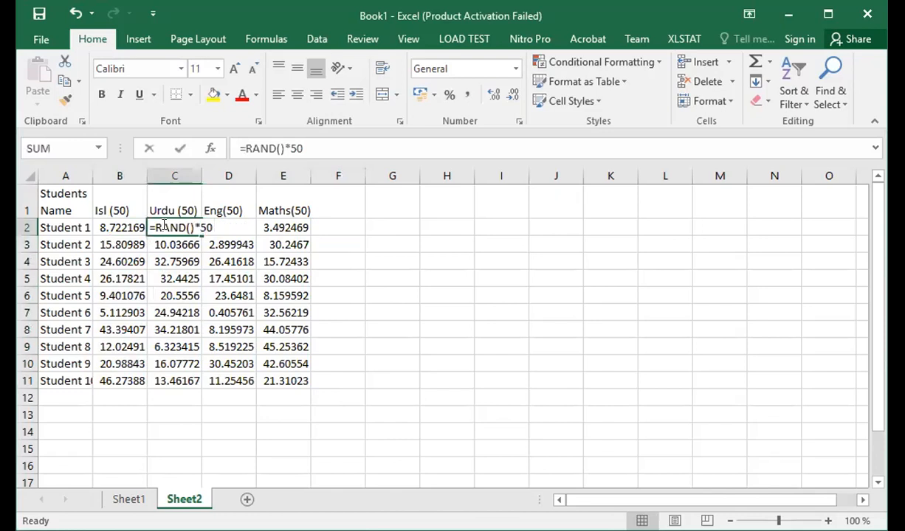
click(379, 247)
Fill the B2 formula across B2:E11 again and change B2's formula to =ROUND(RAND()*50,0).
click(119, 227)
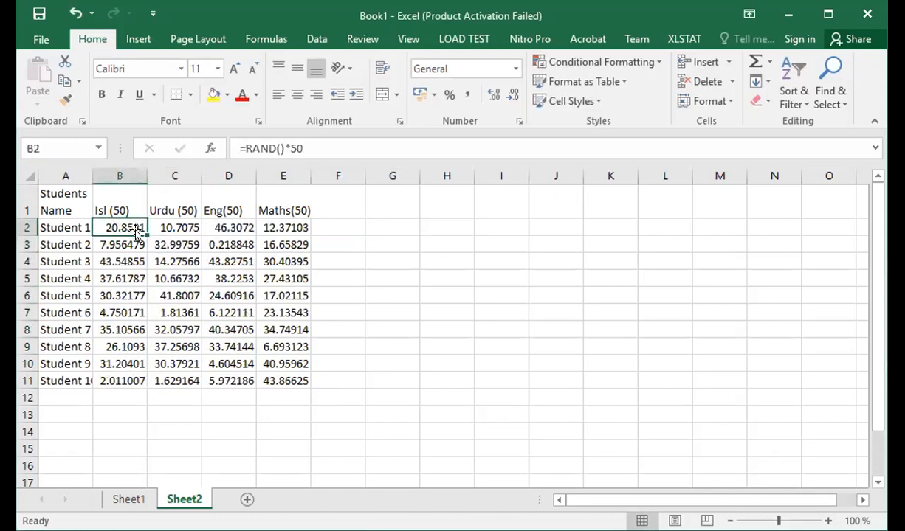
drag(146, 235, 306, 389)
click(101, 228)
double_click(101, 228)
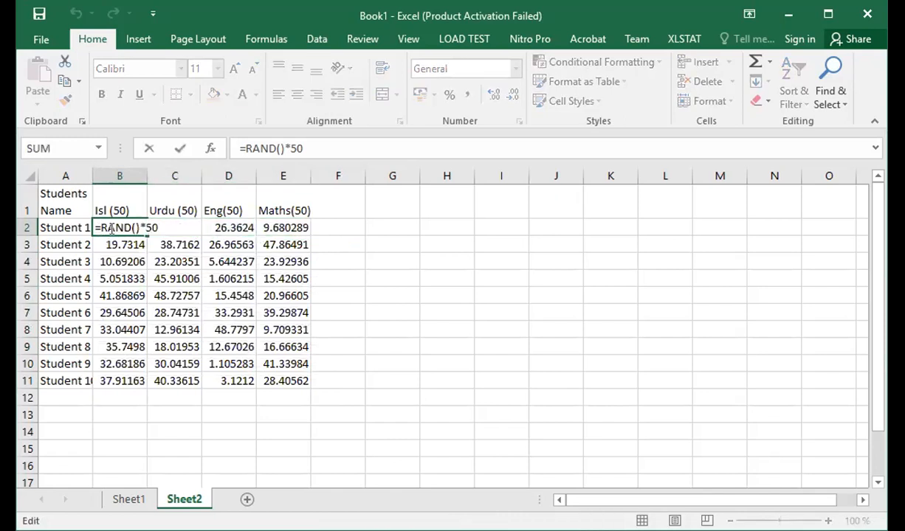
text(R)
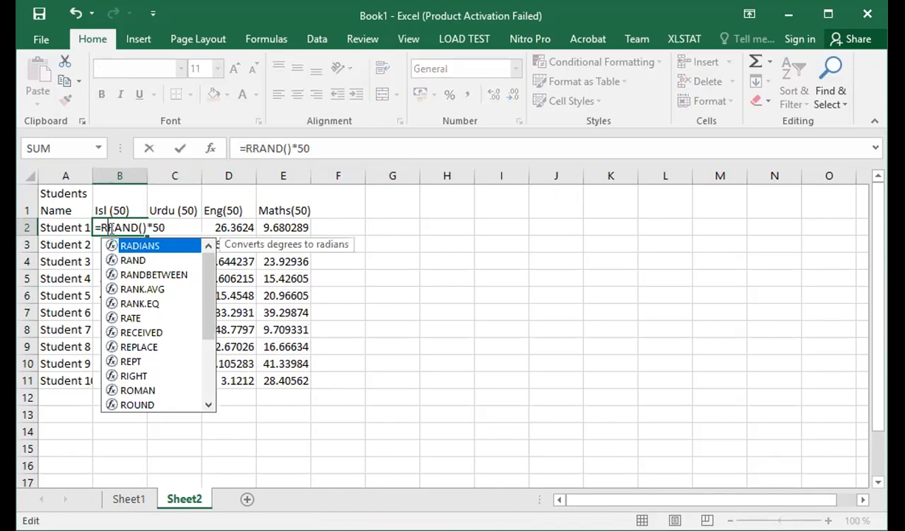
text(ound)
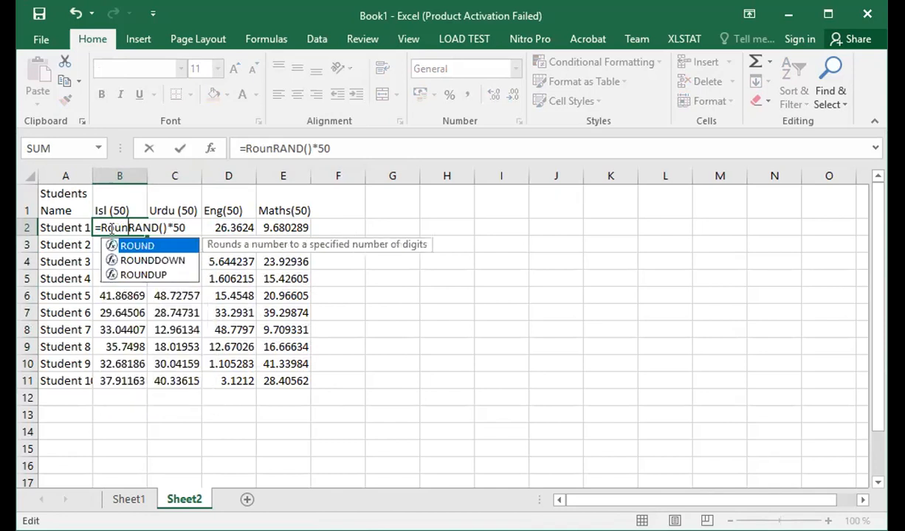
text(()
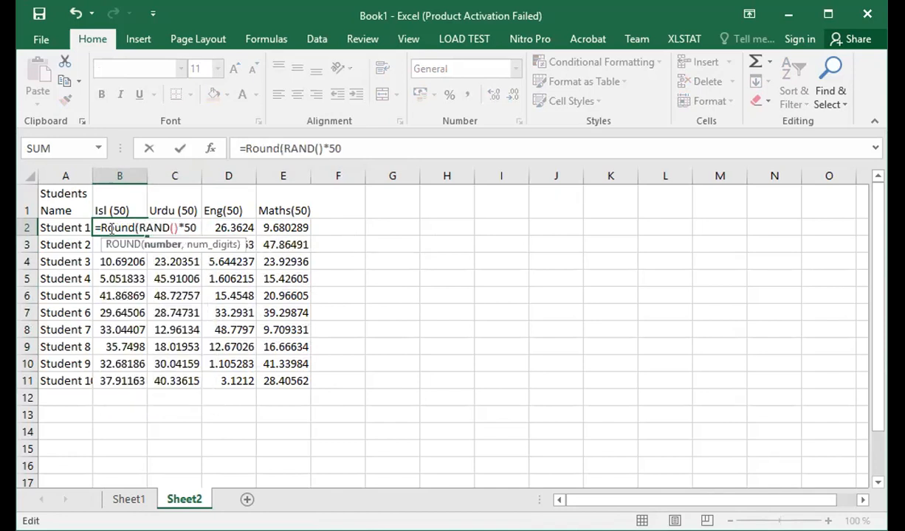
key(Right)
key(Right)
key(Right)
key(Right)
key(Right)
key(End)
text(,0)
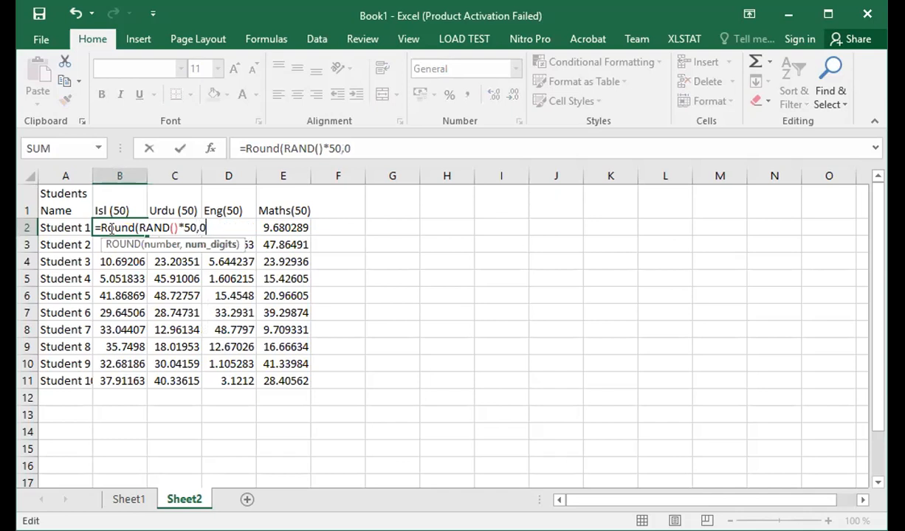
text())
key(Return)
Strip the ROUND function and its outer parentheses from the formula in B2, declining the suggested correction to =RAND()*500.
click(111, 229)
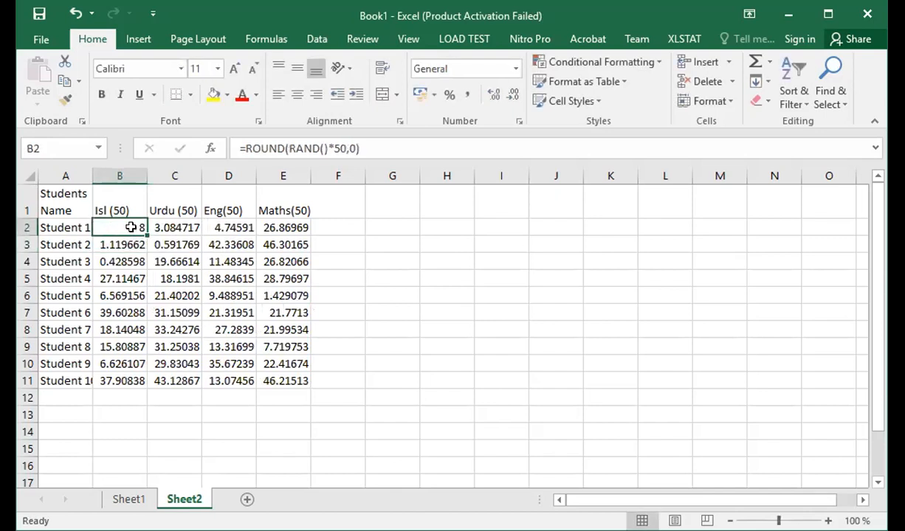
double_click(130, 228)
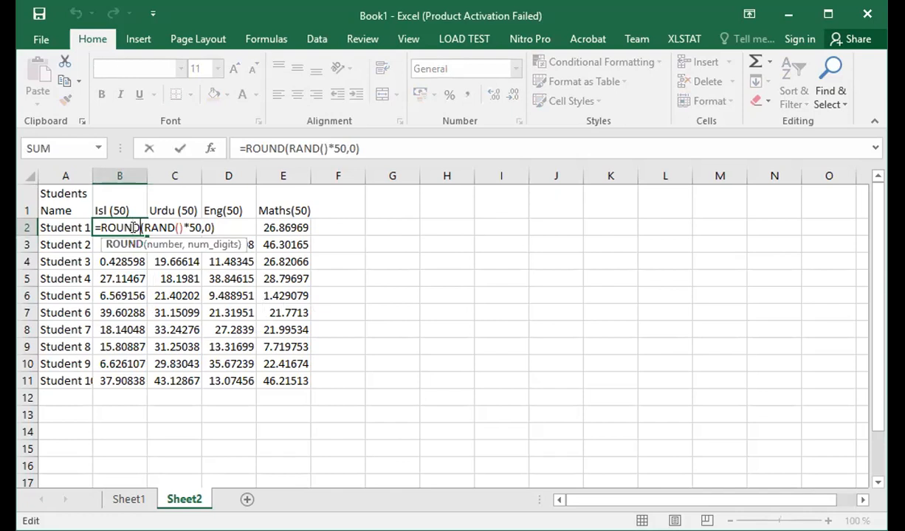
key(BackSpace)
key(BackSpace)
key(BackSpace)
key(BackSpace)
key(BackSpace)
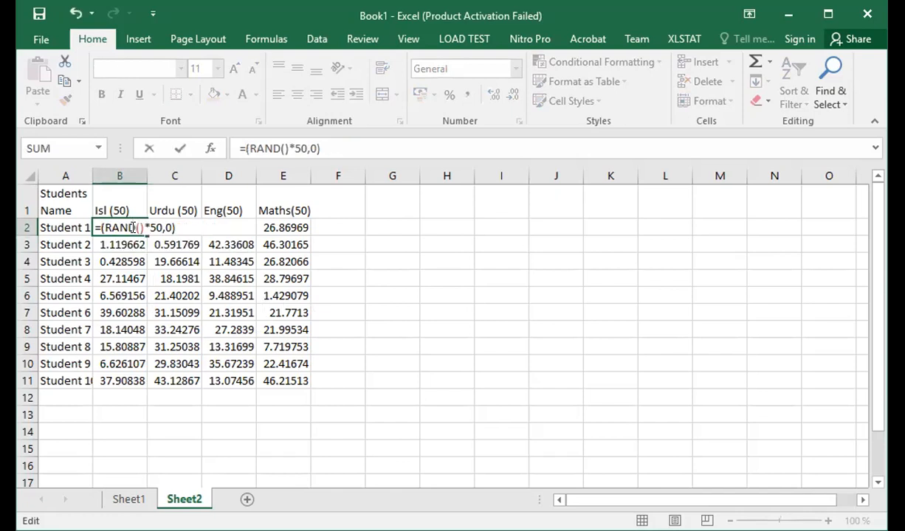
key(Delete)
click(133, 228)
key(Right)
key(Right)
key(Right)
key(Right)
key(Right)
key(Right)
key(Delete)
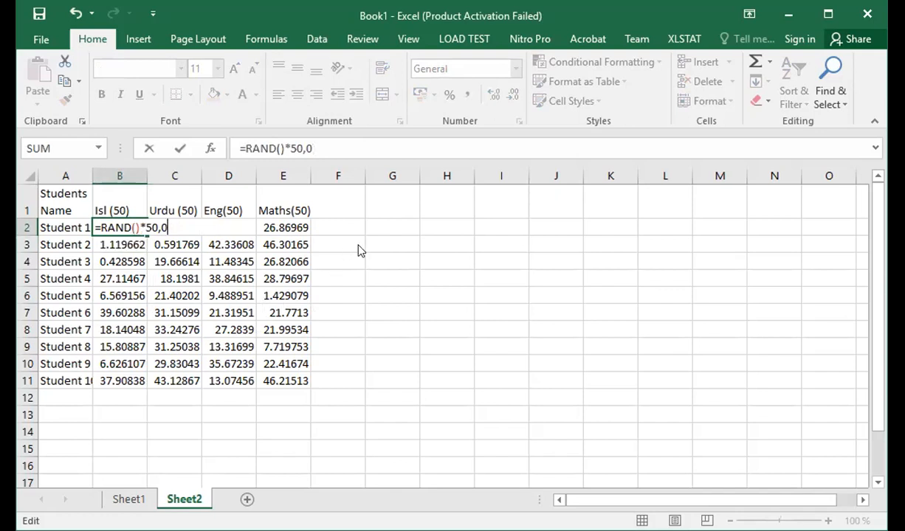
key(Return)
click(626, 354)
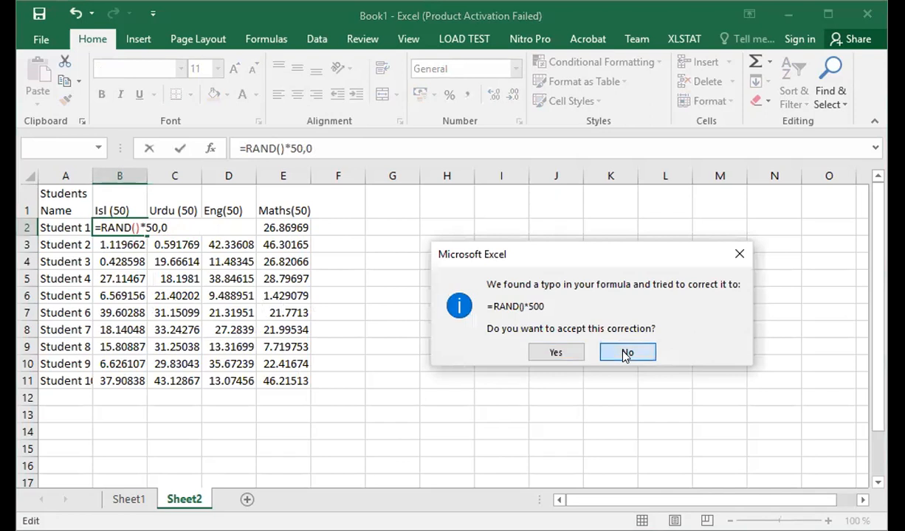
click(550, 375)
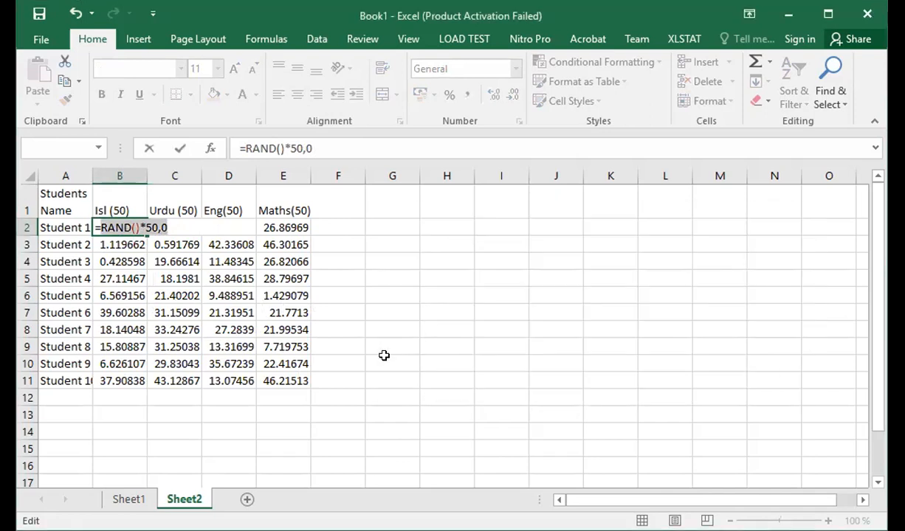
Remove the leftover rounding argument so that the formula in B2 is =RAND()*50.
key(BackSpace)
key(ctrl+z)
key(BackSpace)
key(BackSpace)
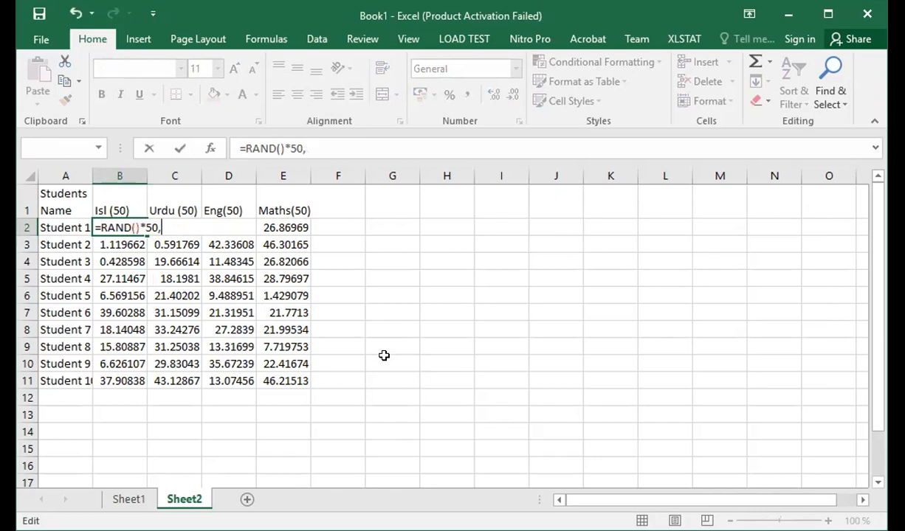
key(Return)
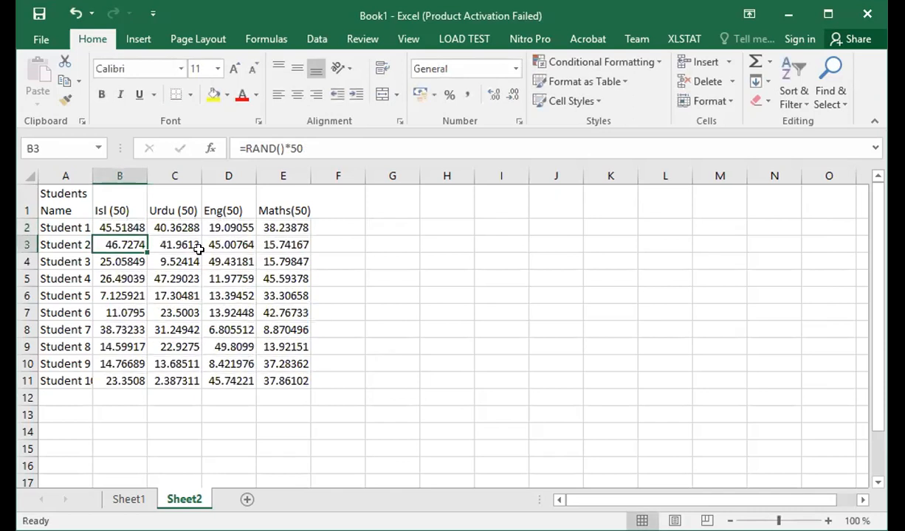
Format cell B2 to show no decimal places and fill it across the whole marks range through E11.
click(120, 230)
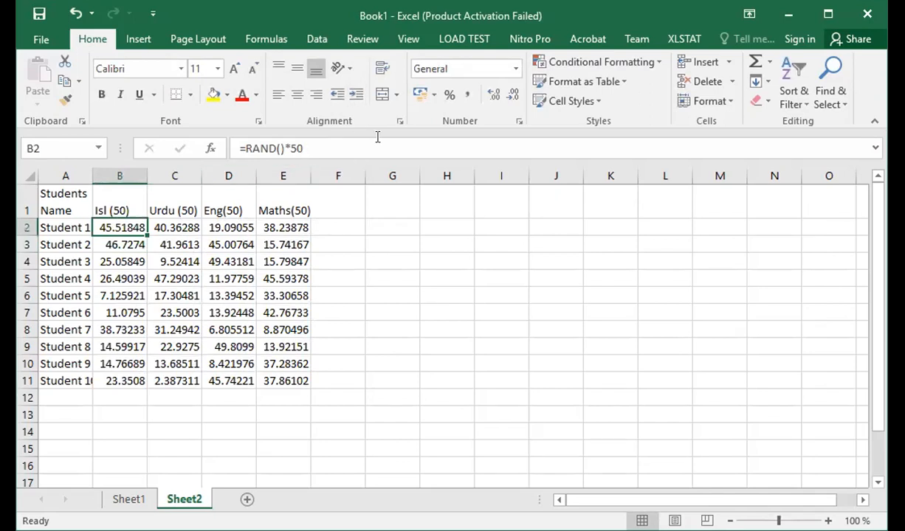
click(512, 96)
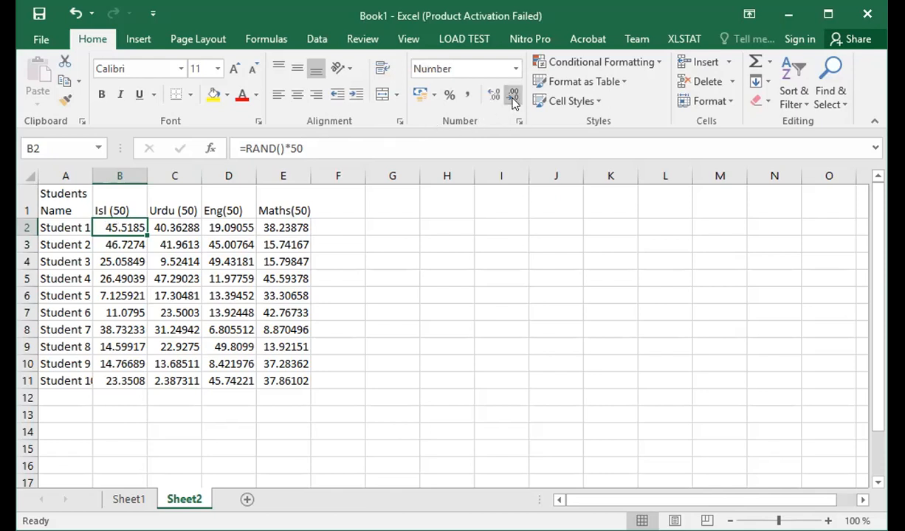
click(494, 95)
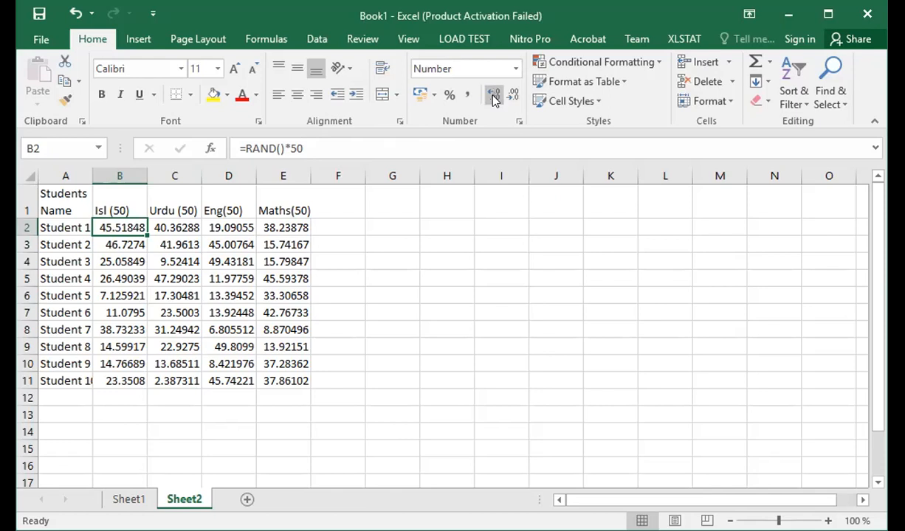
click(514, 95)
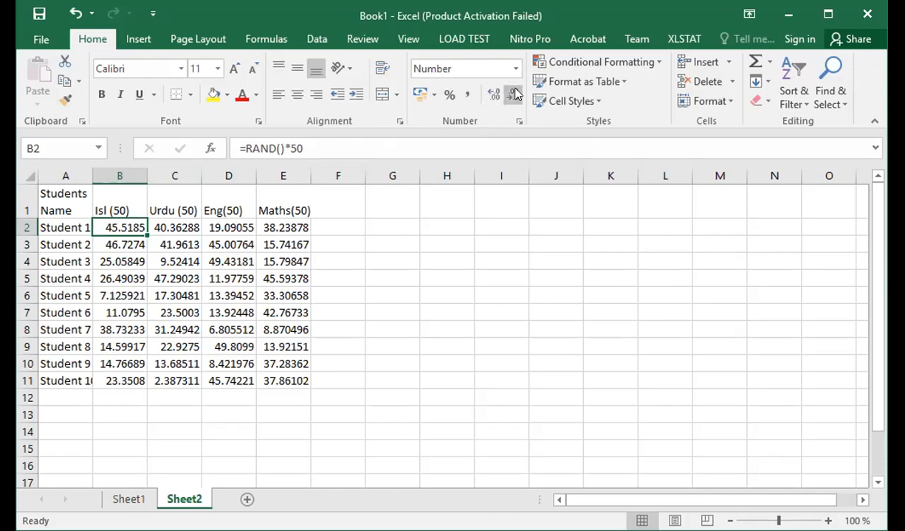
click(514, 94)
click(514, 94)
click(514, 94)
click(513, 95)
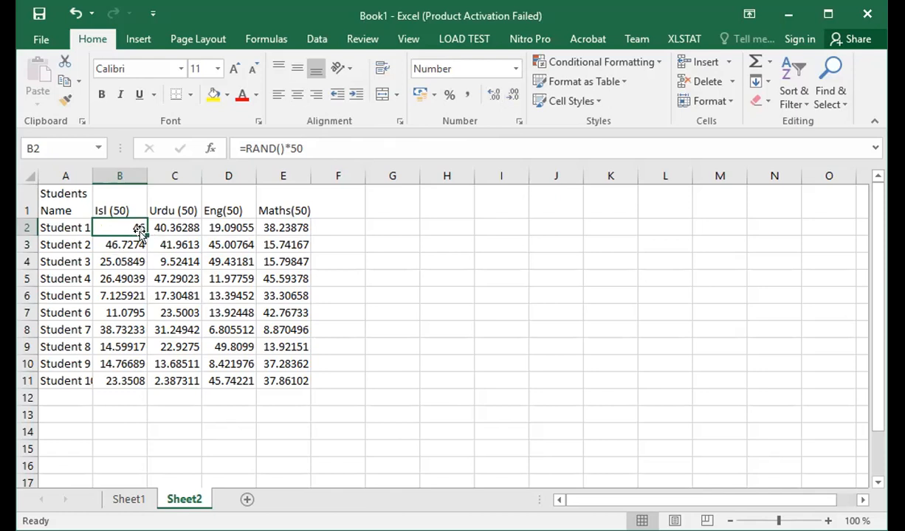
drag(147, 236, 298, 379)
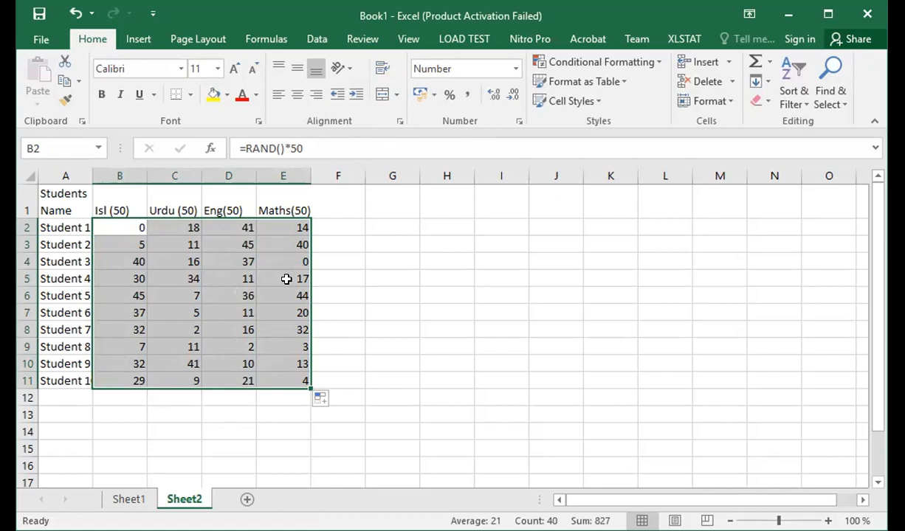
Copy the marks in B2:E11, paste them back in place as values only, and check the contents of B2 and C2.
key(ctrl+c)
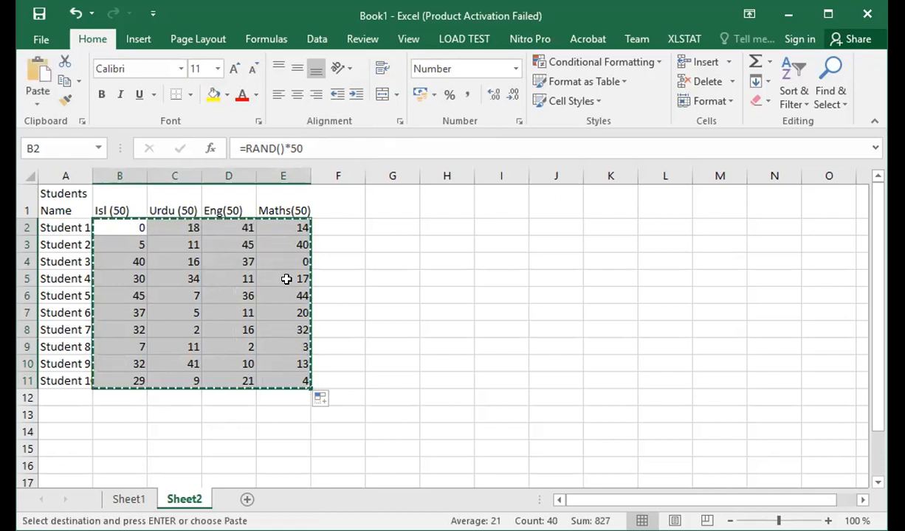
right_click(114, 233)
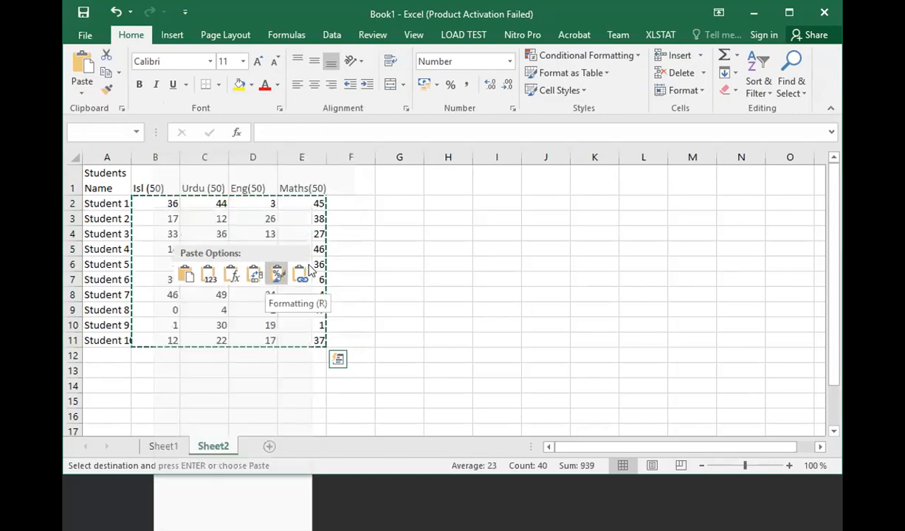
click(206, 276)
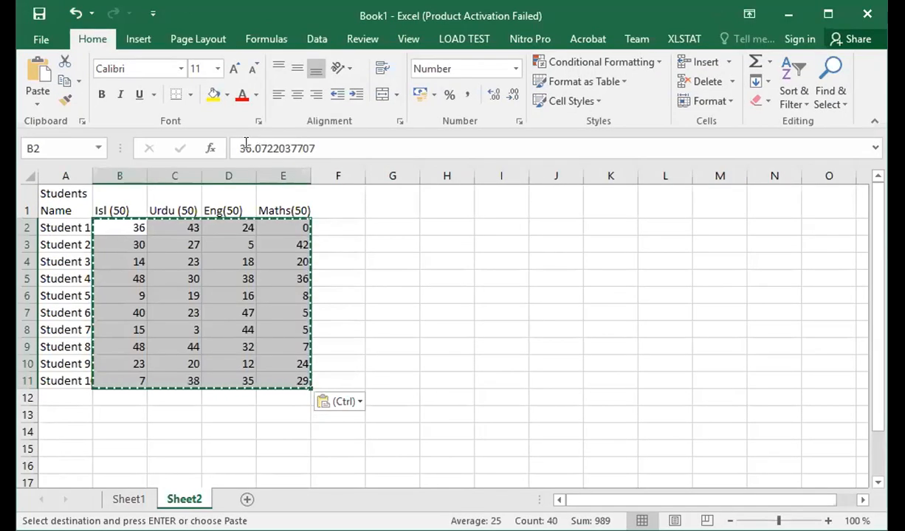
click(332, 144)
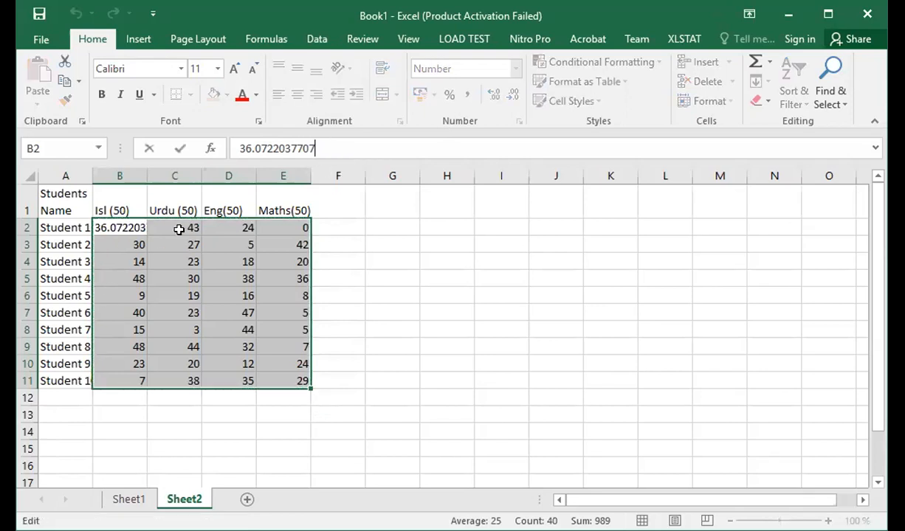
click(178, 229)
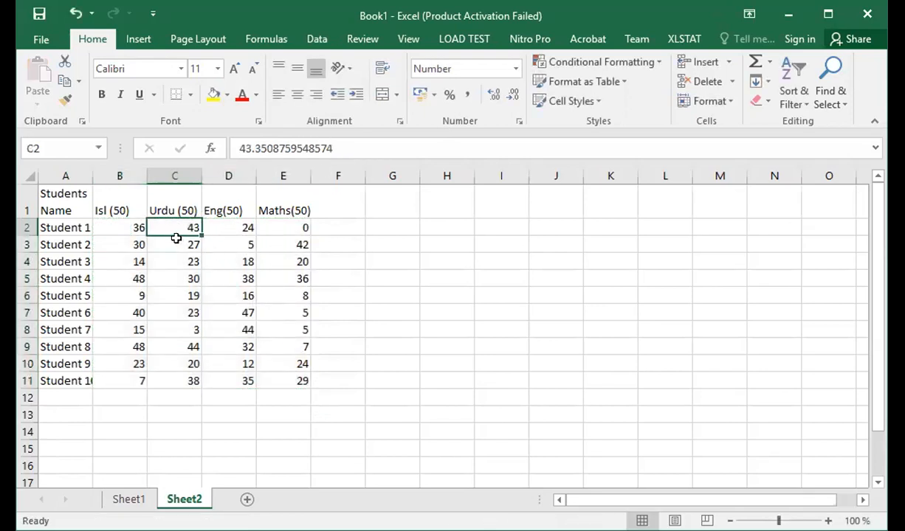
click(178, 239)
Enter the column headers Total in F1 and % in G1.
double_click(322, 205)
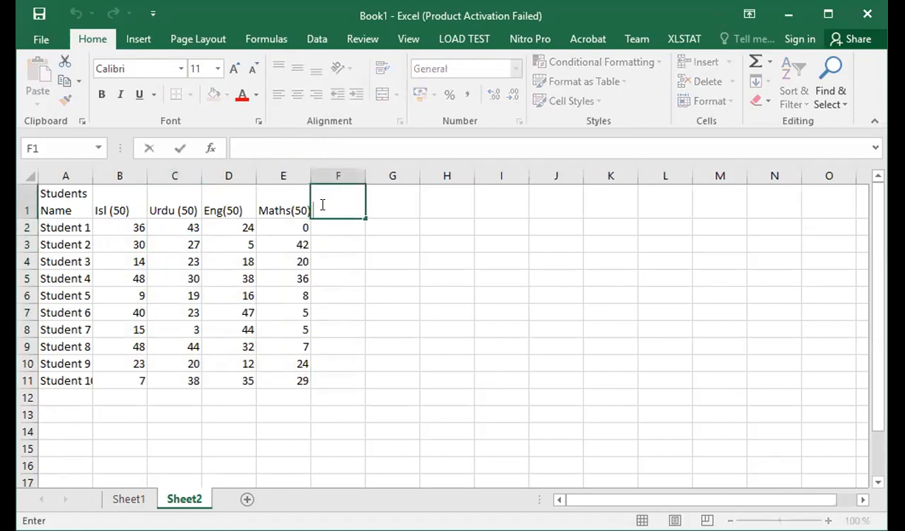
text(Total)
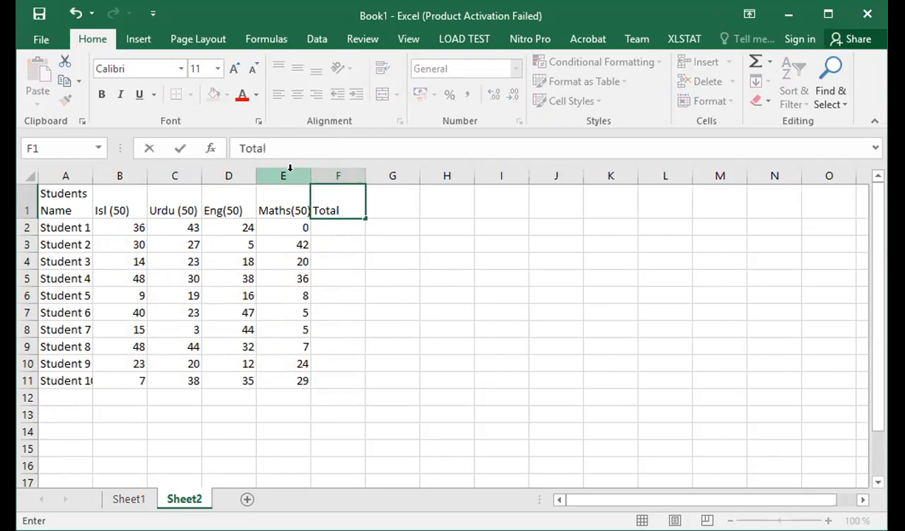
key(Tab)
key(Right)
key(Left)
text(%)
key(Tab)
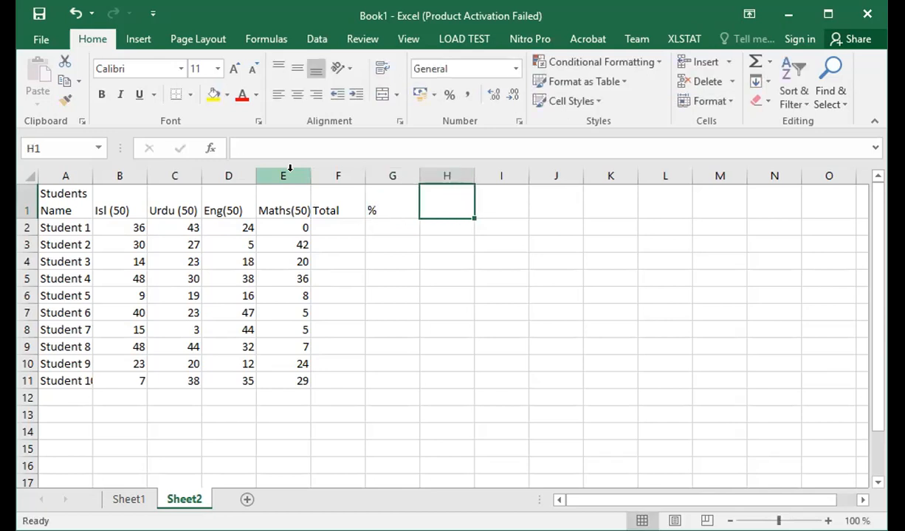
text(Grades)
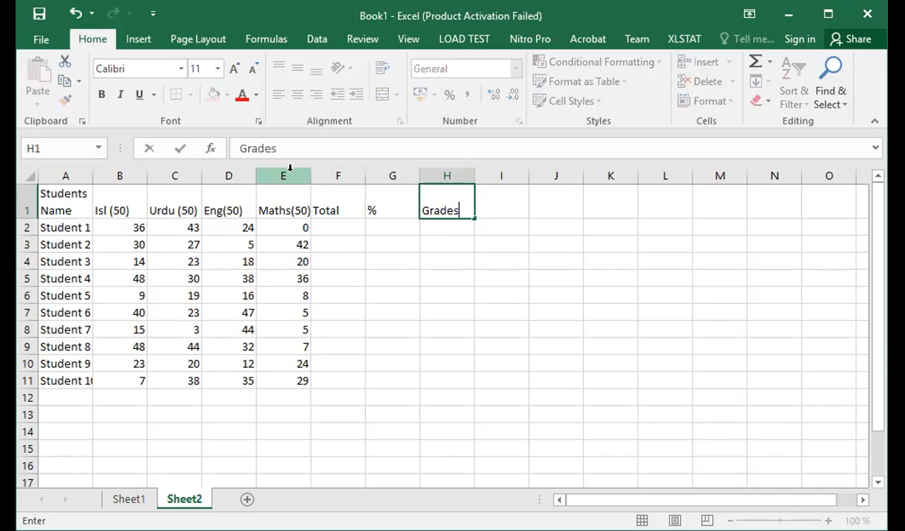
key(BackSpace)
key(BackSpace)
key(BackSpace)
key(BackSpace)
key(BackSpace)
key(BackSpace)
Enter the column header Pass Fail in cell H1.
text(Pass)
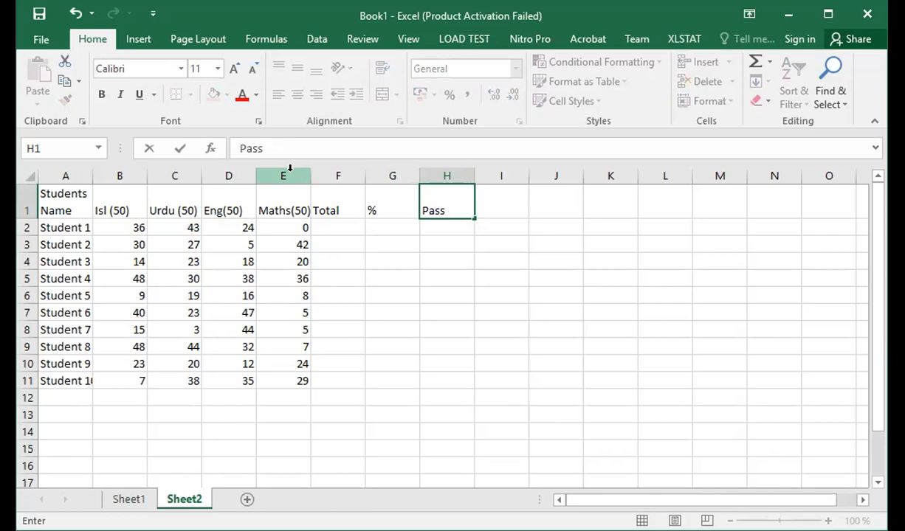
text( P)
key(BackSpace)
text(Fail)
Enter the column headers Grades in I1 and Count in J1.
click(480, 198)
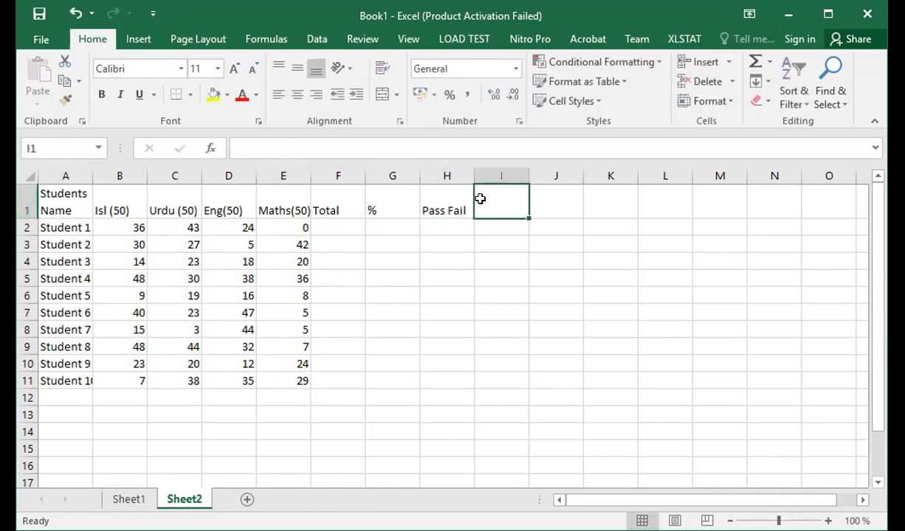
text(Grades)
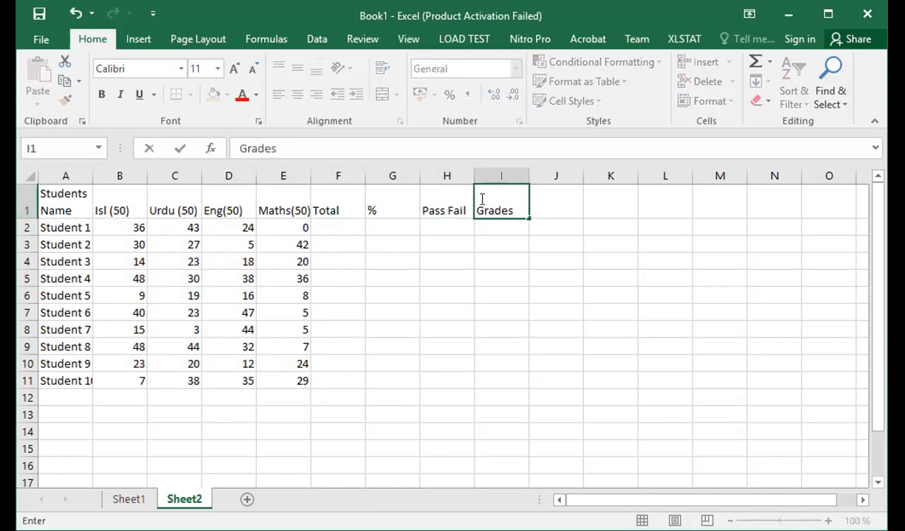
key(Tab)
text(Count)
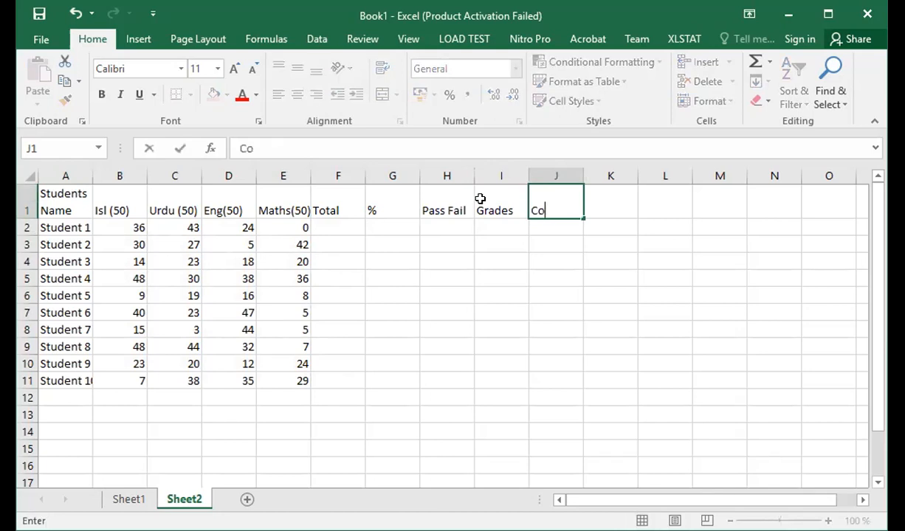
Total Student 1's marks in F2 with =SUM(B2:E2) and fill the formula down to F11.
click(329, 227)
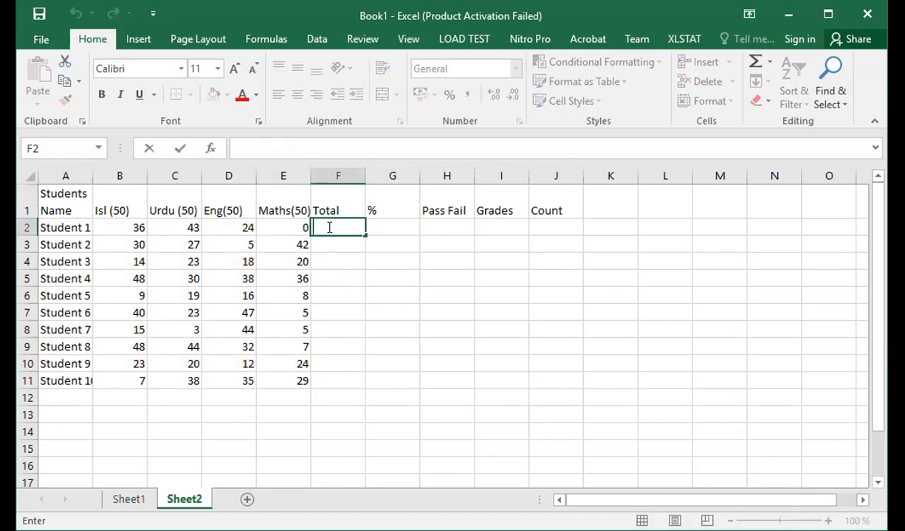
text(=)
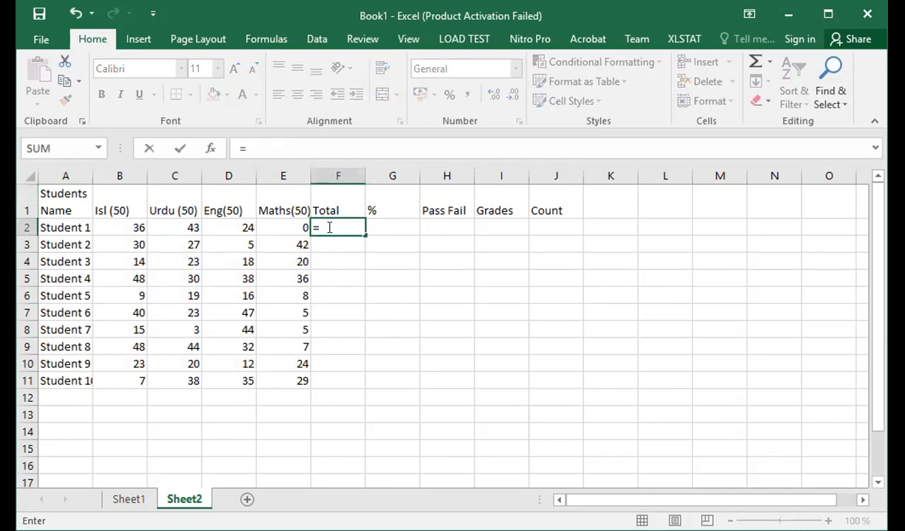
text(sum)
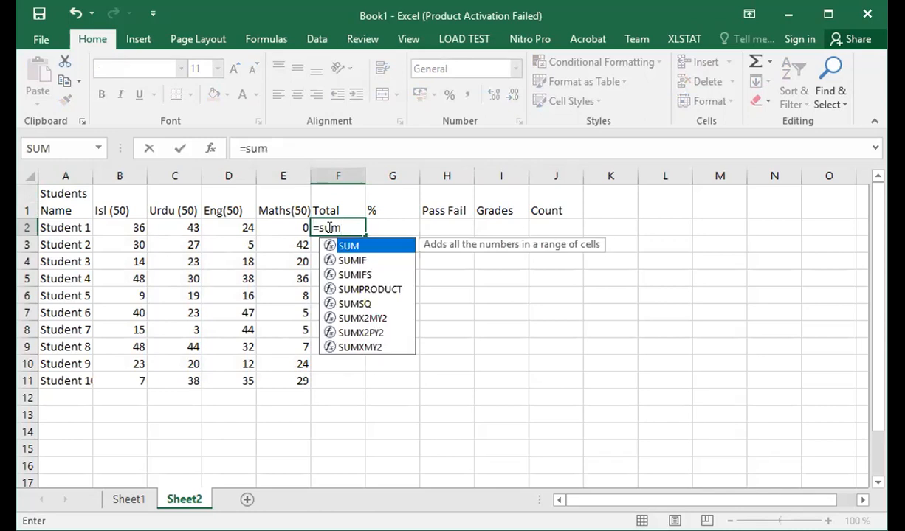
click(117, 228)
double_click(325, 227)
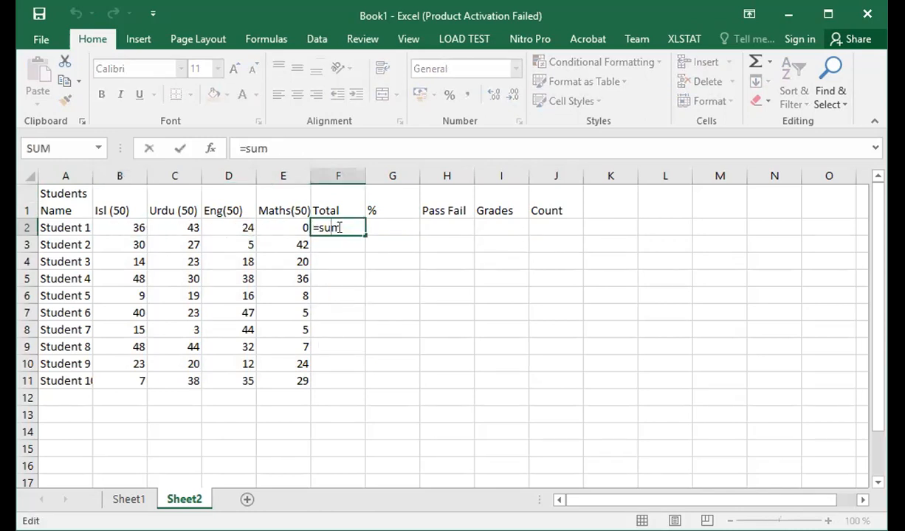
text(()
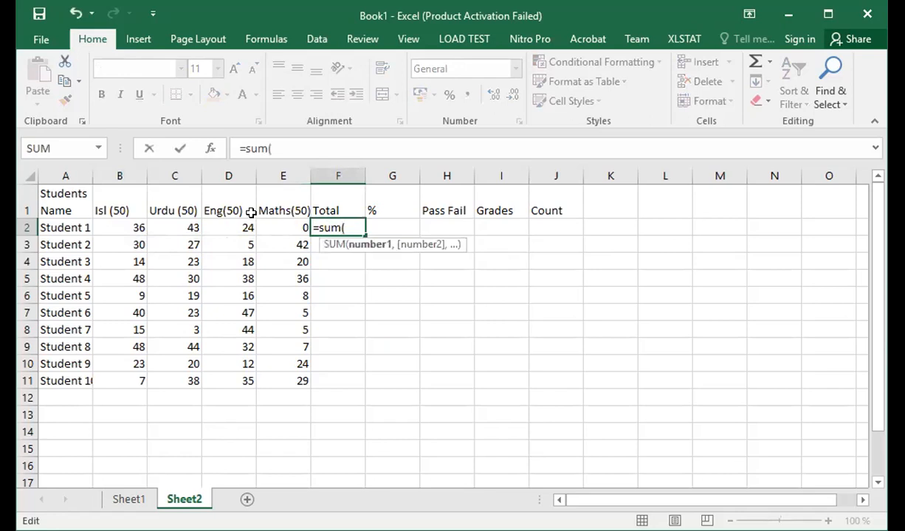
click(107, 227)
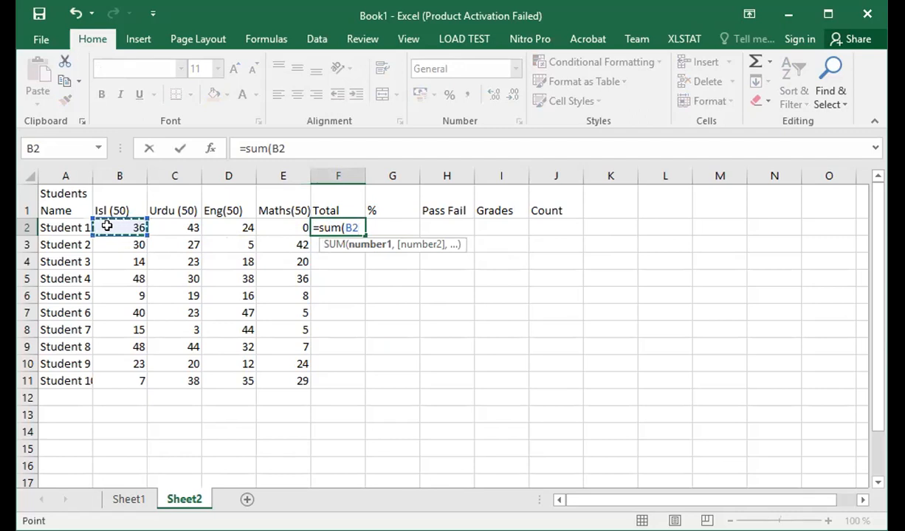
click(269, 220)
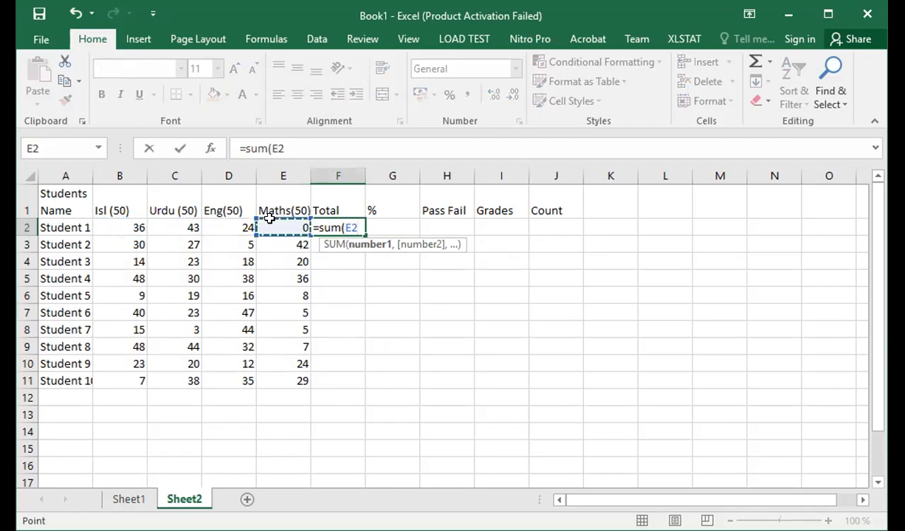
click(124, 225)
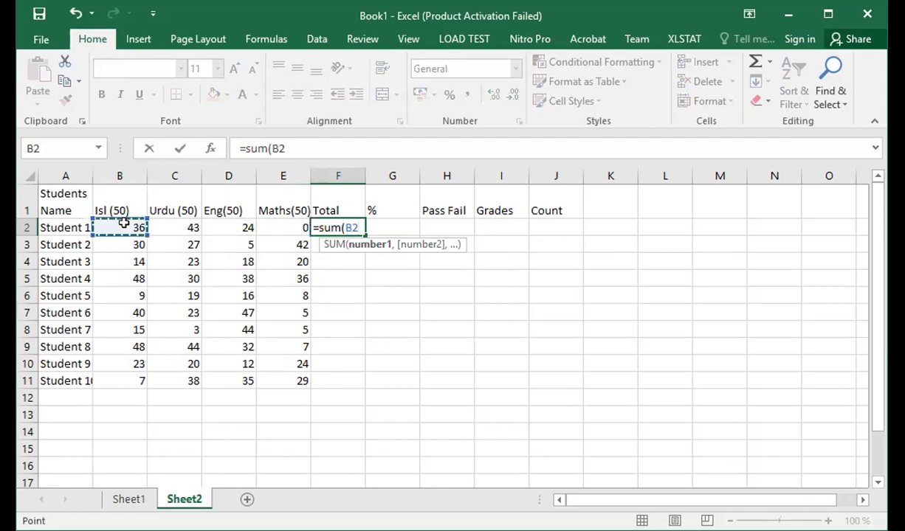
key(F8)
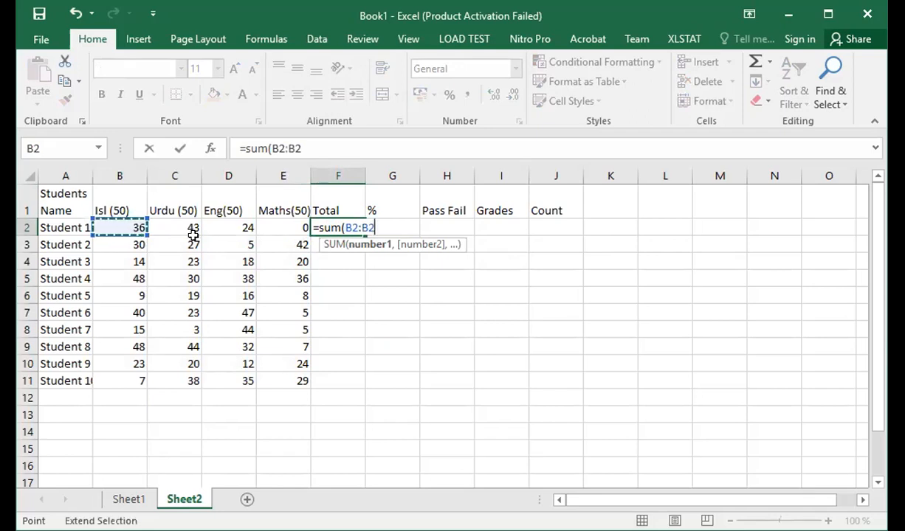
click(270, 225)
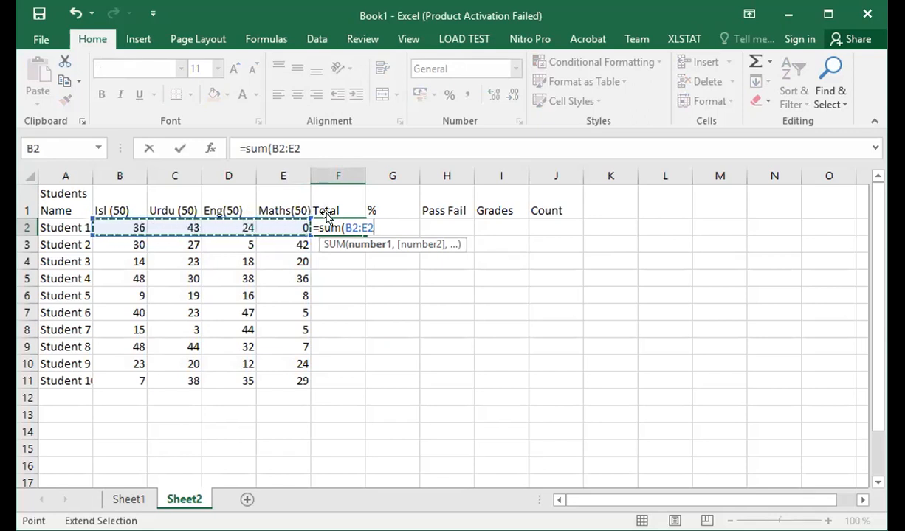
text())
key(Return)
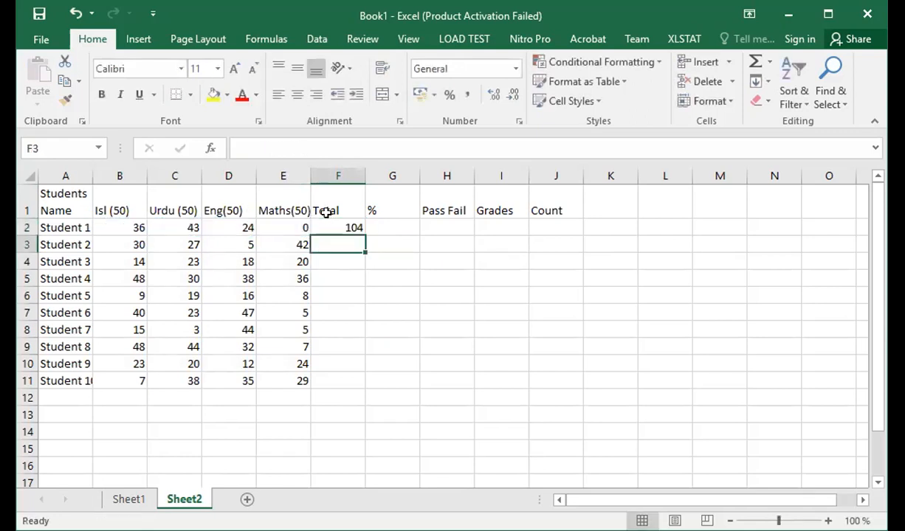
click(327, 225)
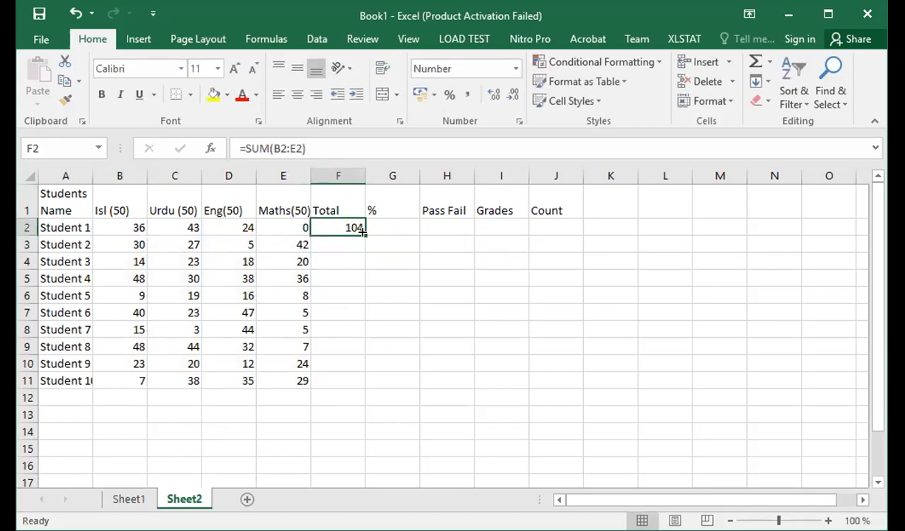
drag(363, 232, 348, 385)
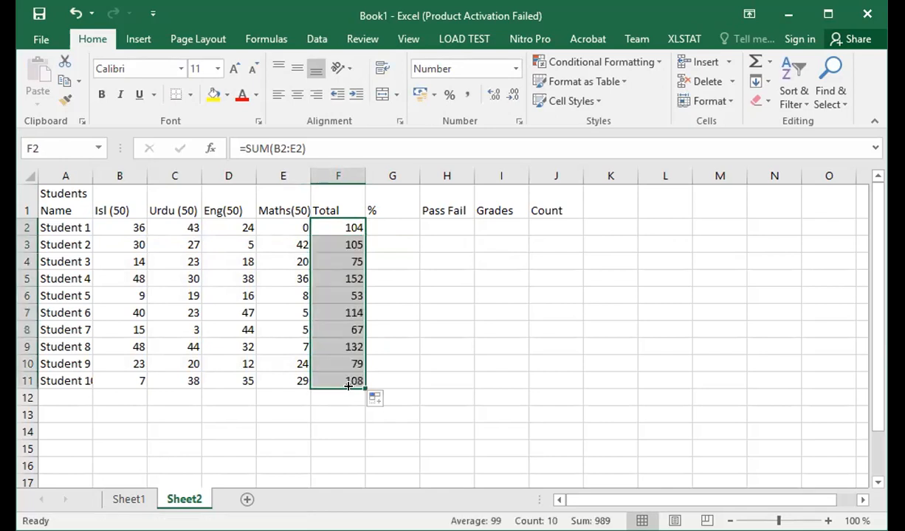
double_click(378, 225)
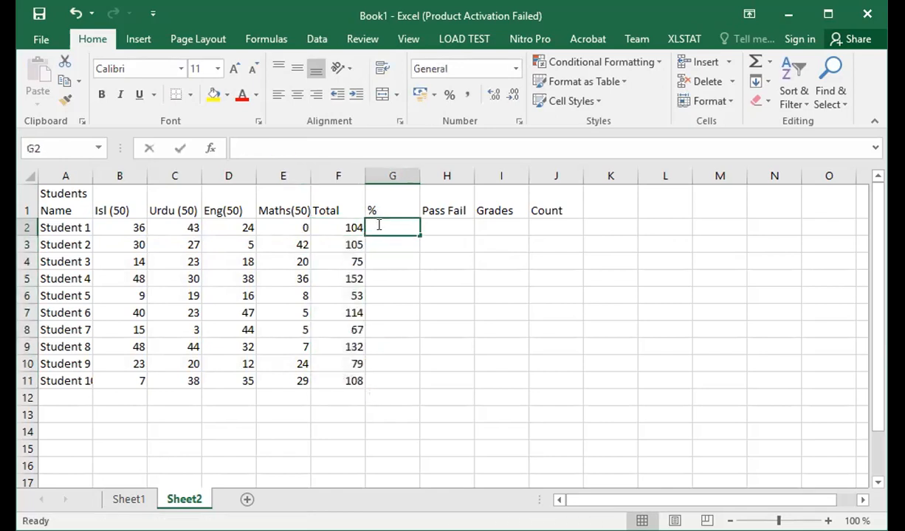
text(+)
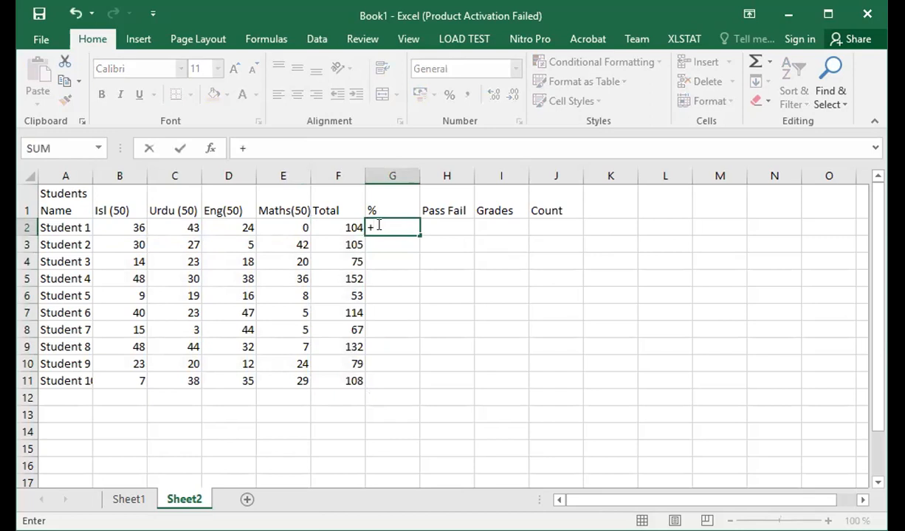
key(BackSpace)
text(+)
key(BackSpace)
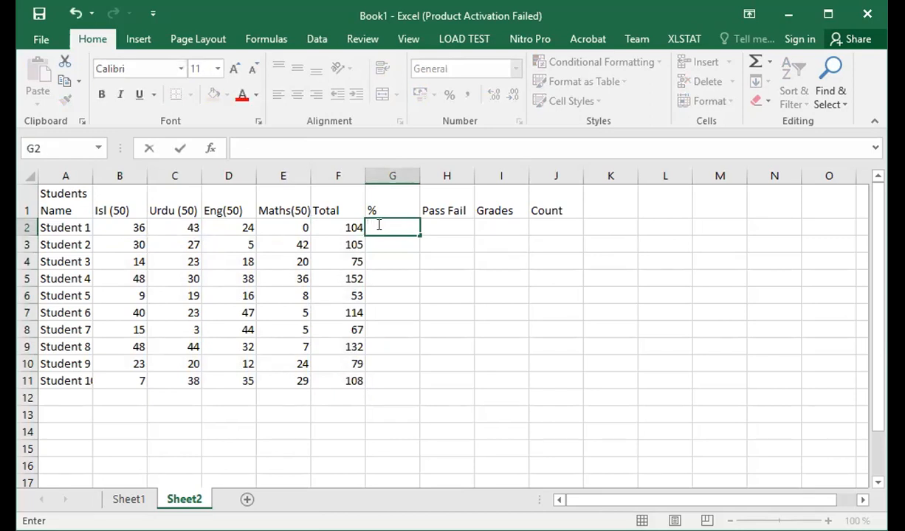
text(+)
key(BackSpace)
text(=)
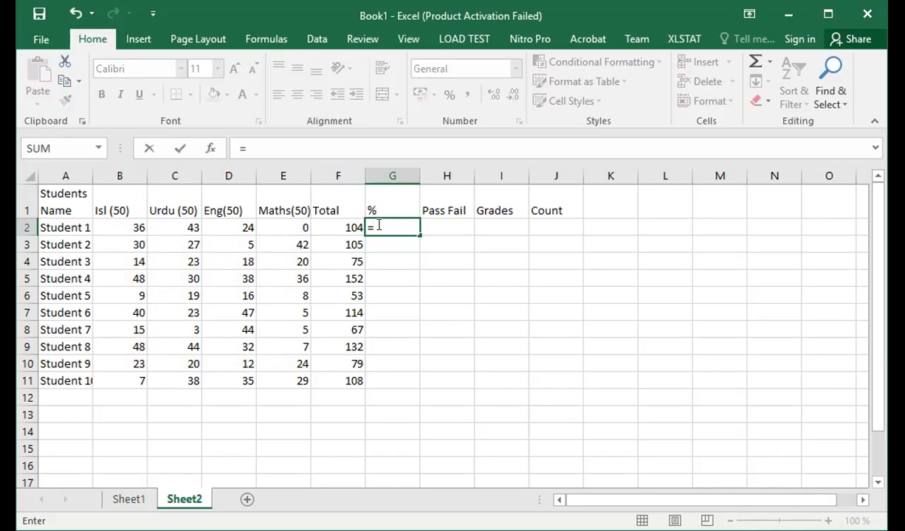
text(Perce)
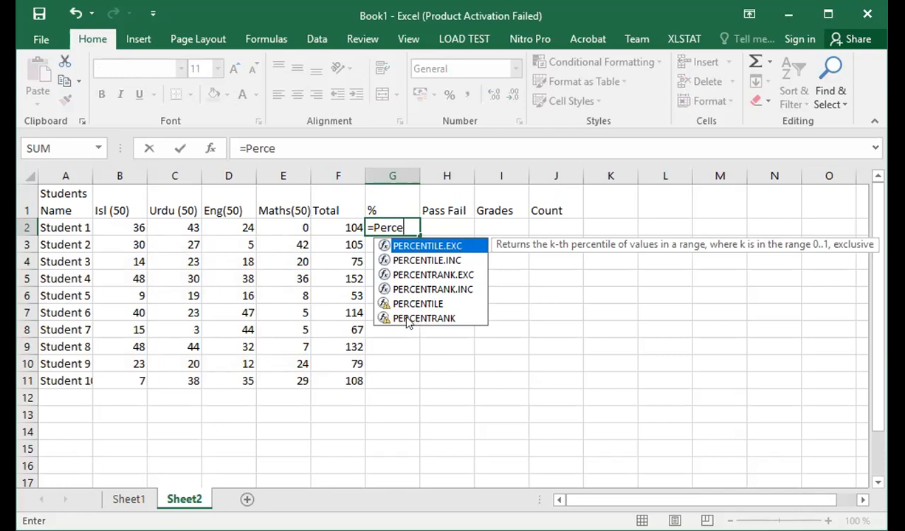
key(BackSpace)
key(BackSpace)
key(BackSpace)
key(BackSpace)
key(BackSpace)
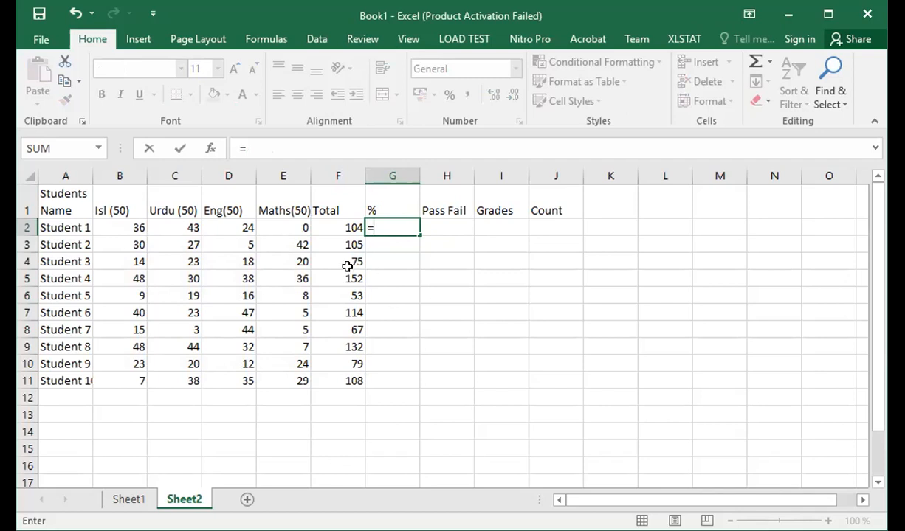
click(332, 225)
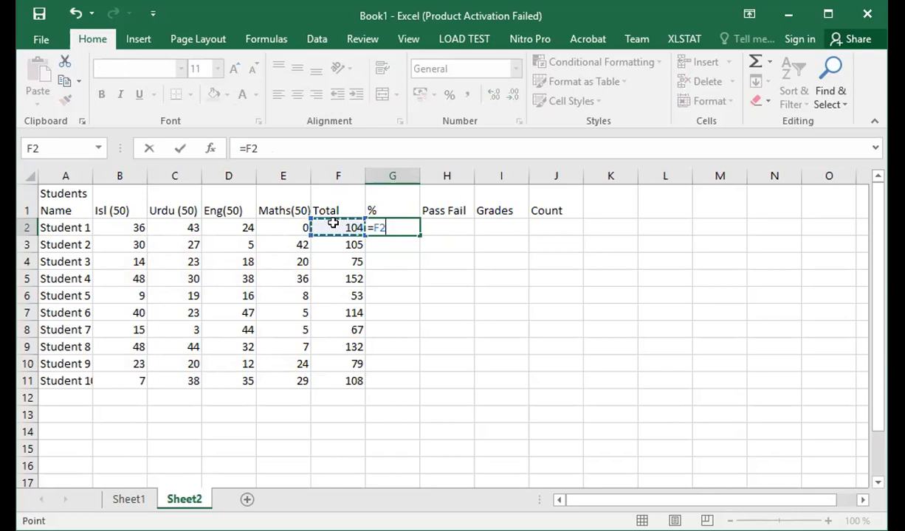
text(/)
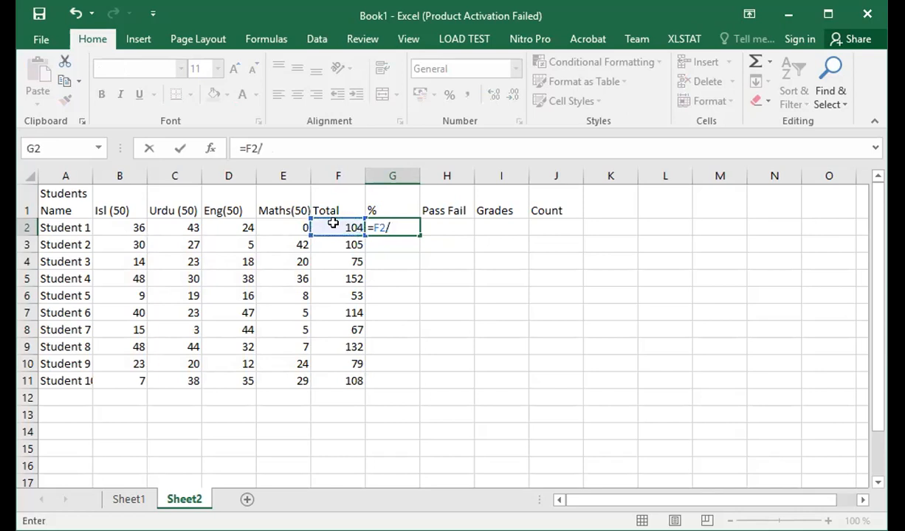
click(341, 205)
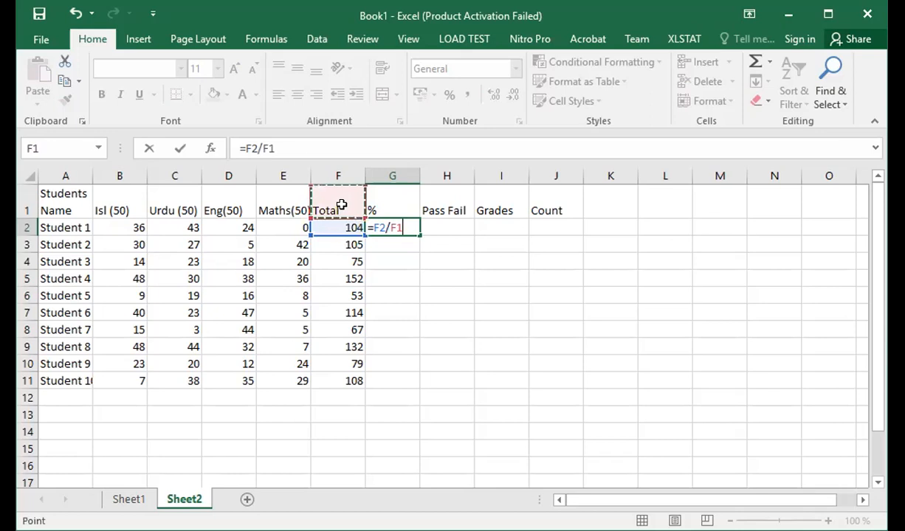
key(Escape)
Change the header in F1 to Total (200), keeping % as the header in G1.
double_click(348, 203)
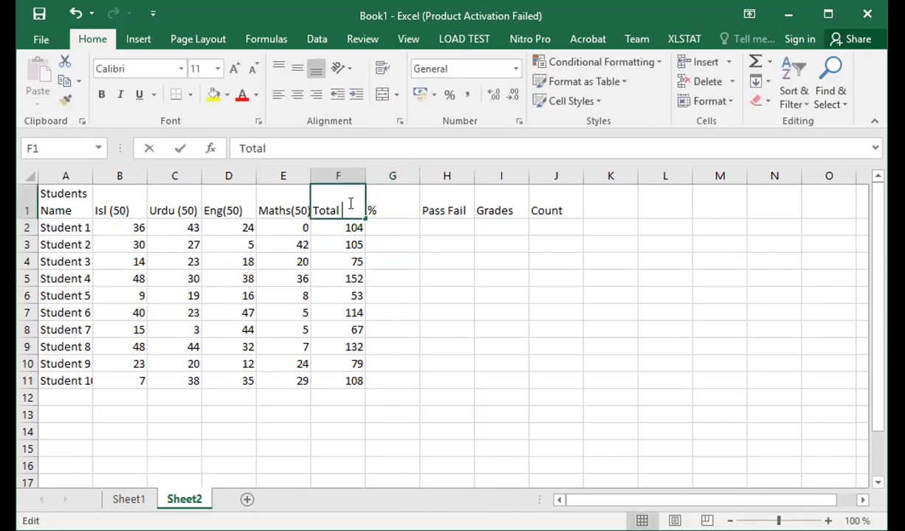
text(()
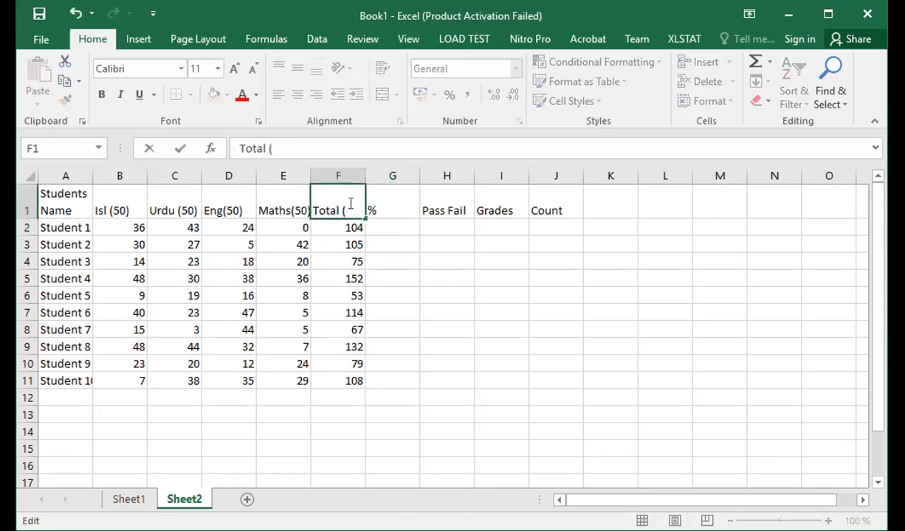
text(200))
click(378, 214)
text(%)
key(Return)
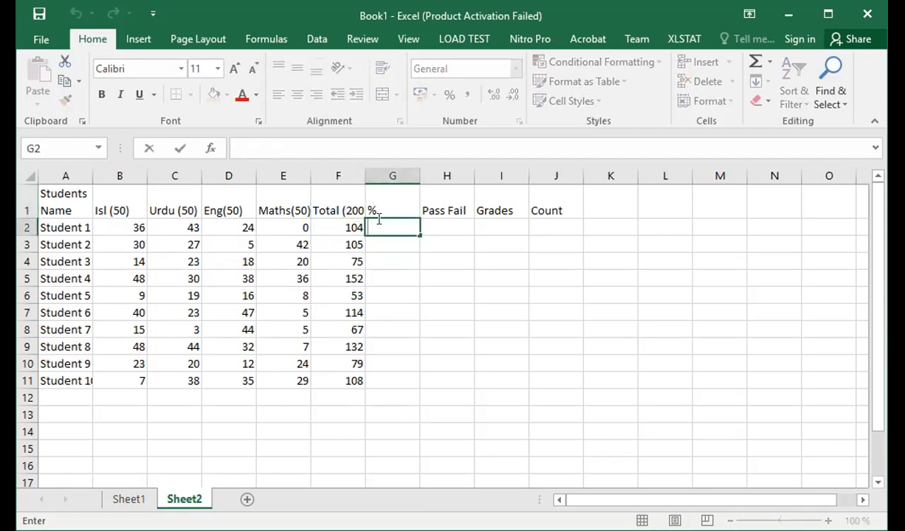
Calculate Student 1's percentage in G2 with =F2/200*100 and fill the formula down to G11.
text(=)
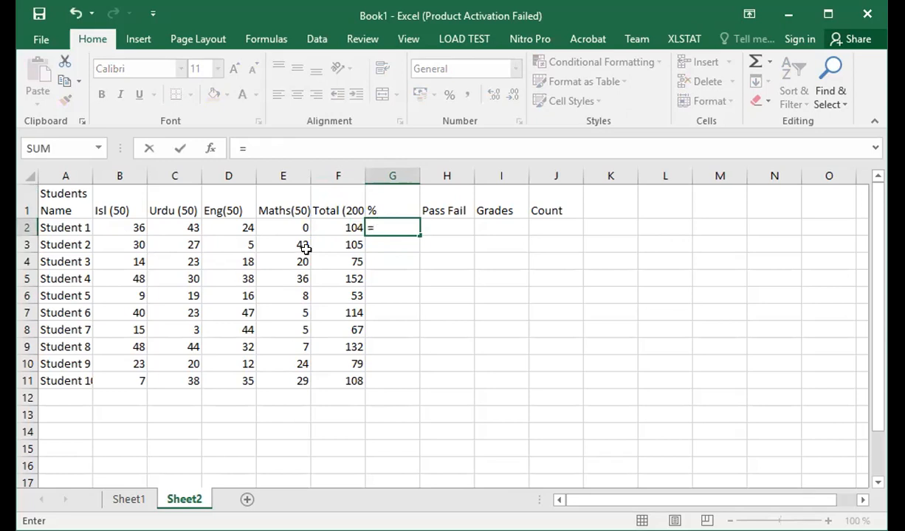
click(341, 229)
text(/)
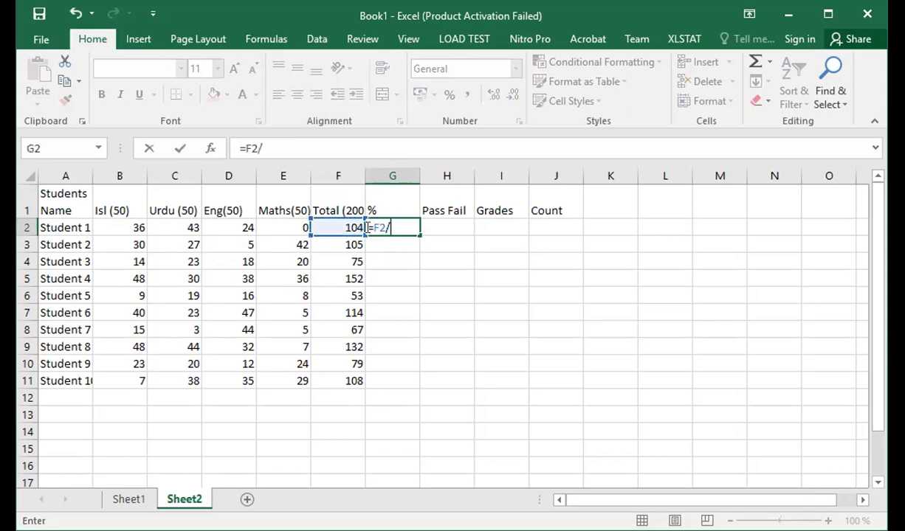
text(200*100)
key(Return)
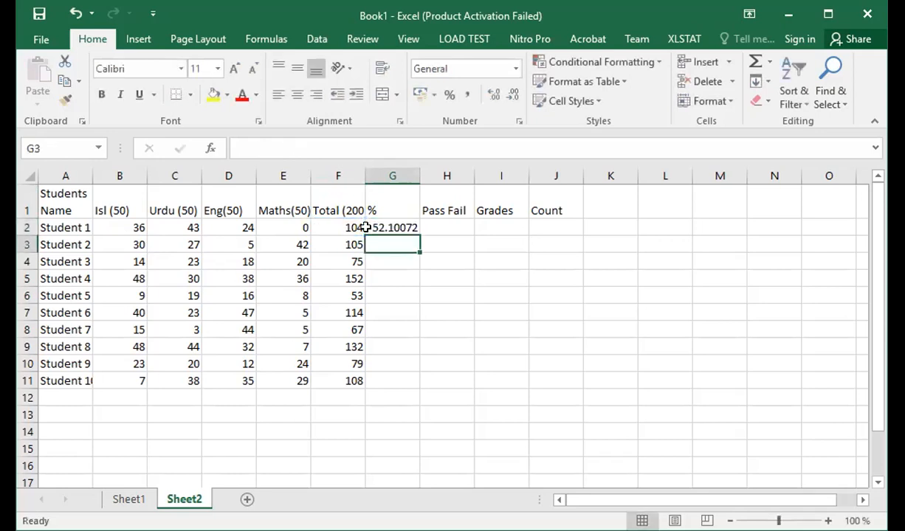
click(388, 228)
drag(418, 231, 408, 383)
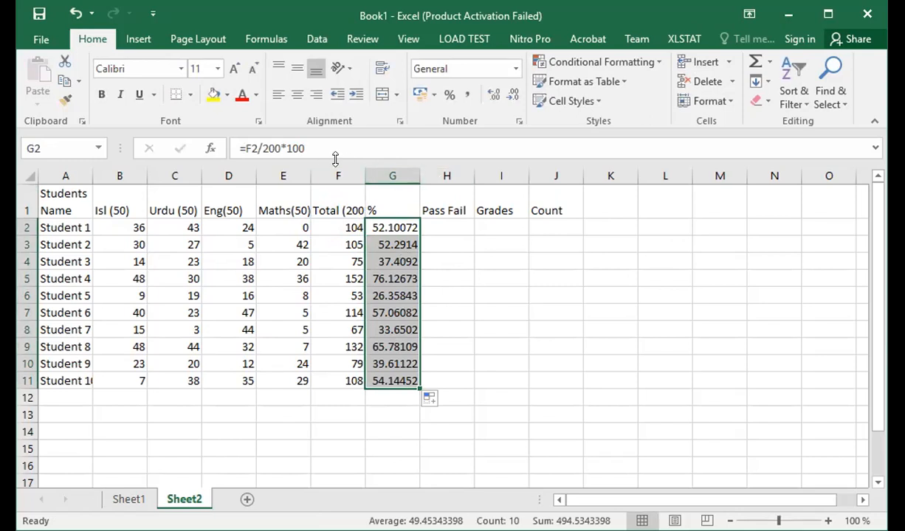
Examine the percentage formula in G2.
click(327, 142)
key(Escape)
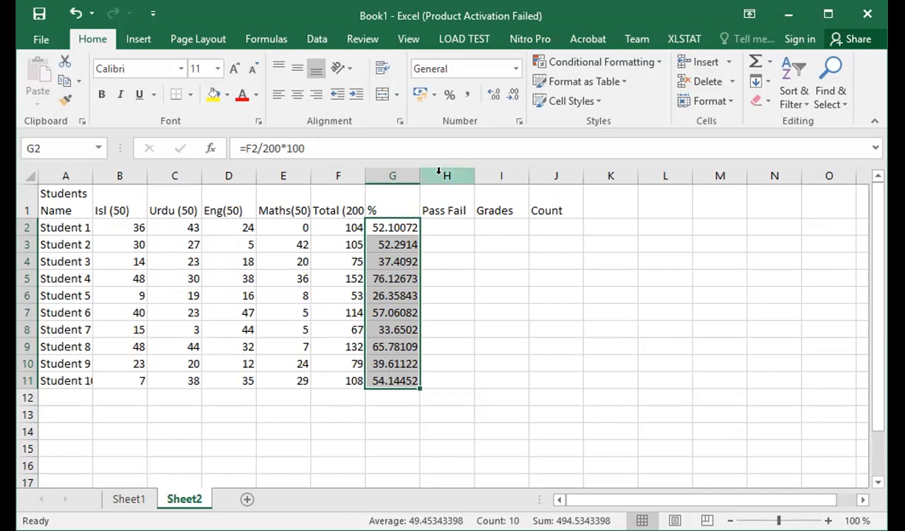
click(325, 149)
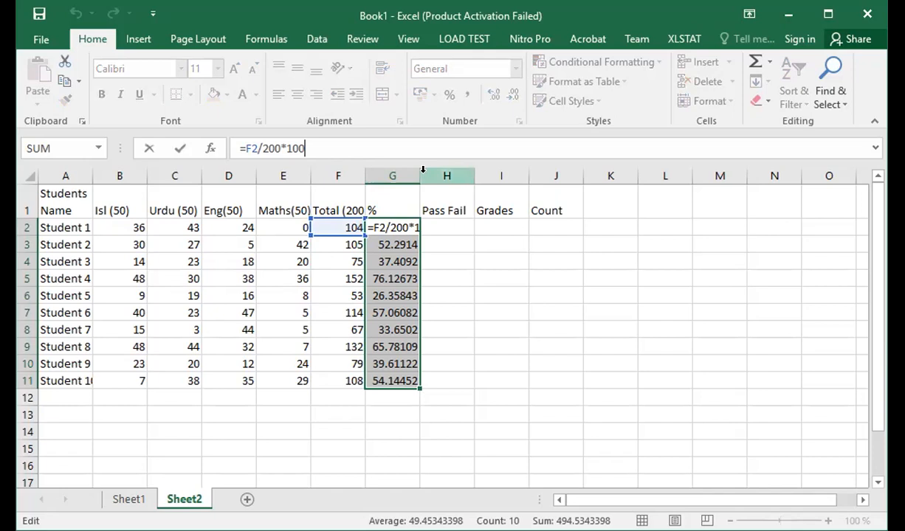
Insert a blank column H between the % and Pass Fail columns.
click(444, 176)
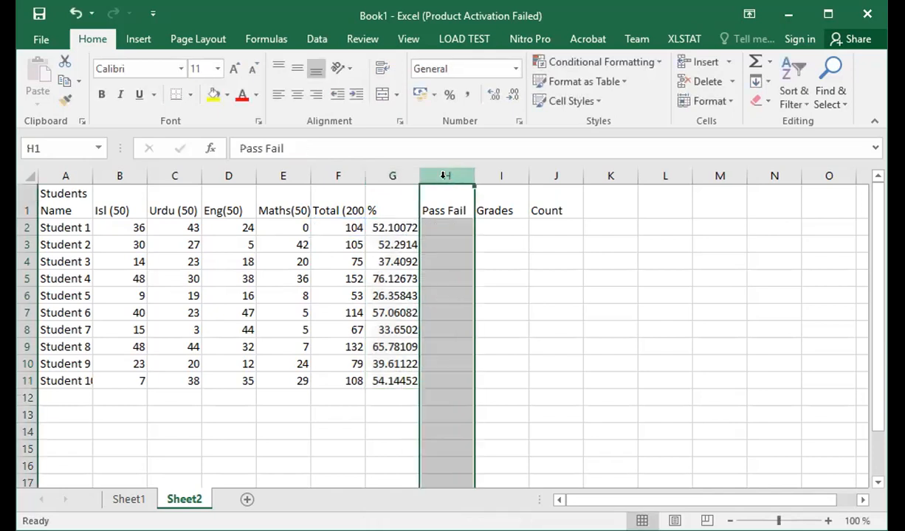
right_click(444, 175)
click(490, 302)
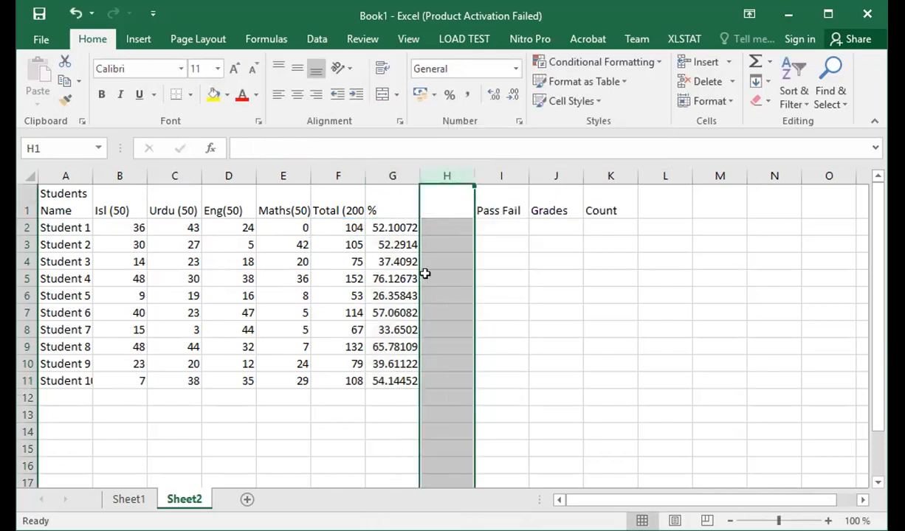
Copy the percentages in G2:G11 and paste them as values only into H2:H11.
click(434, 231)
click(412, 230)
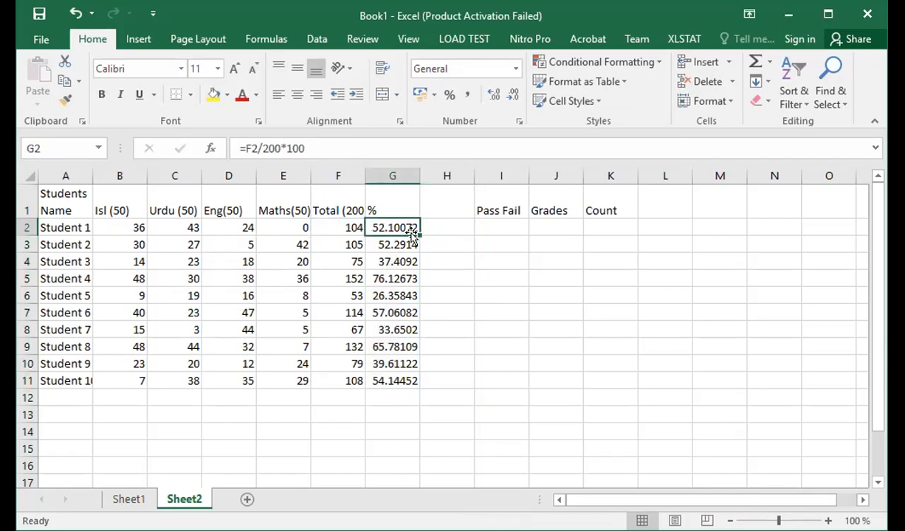
drag(419, 235, 404, 380)
key(ctrl+c)
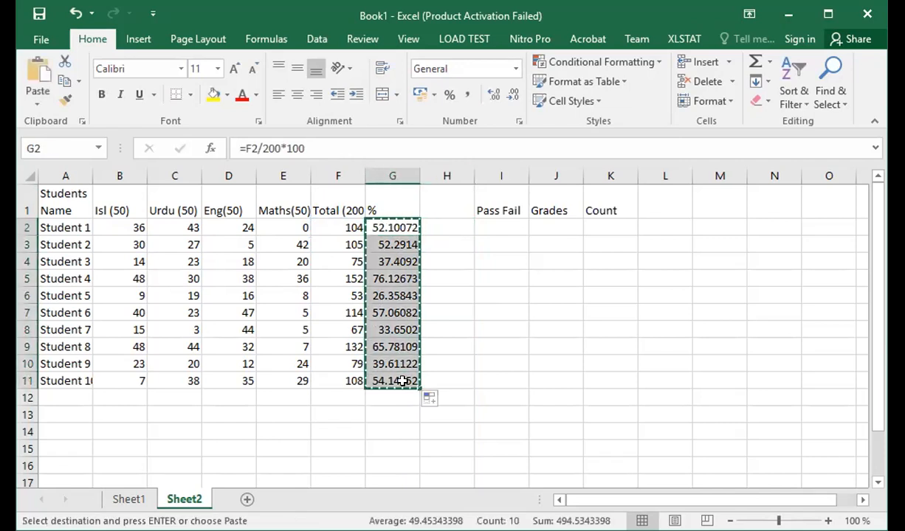
click(448, 229)
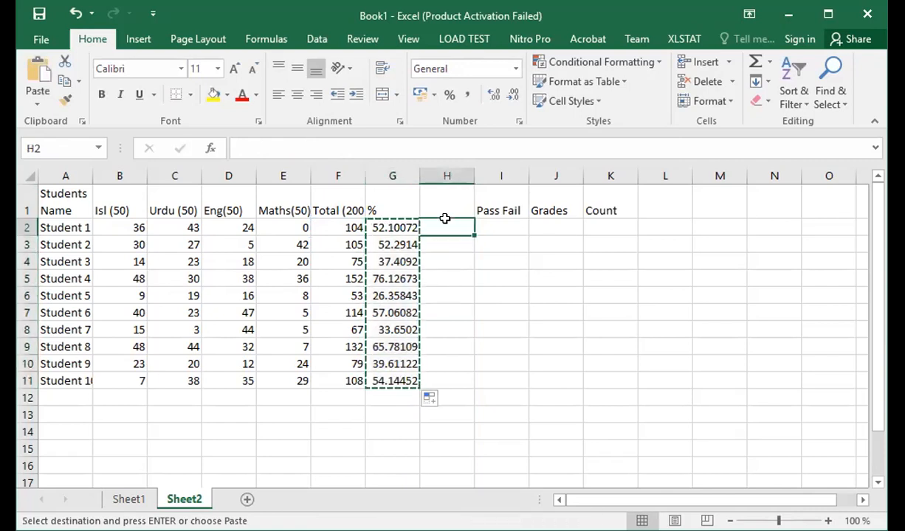
right_click(445, 218)
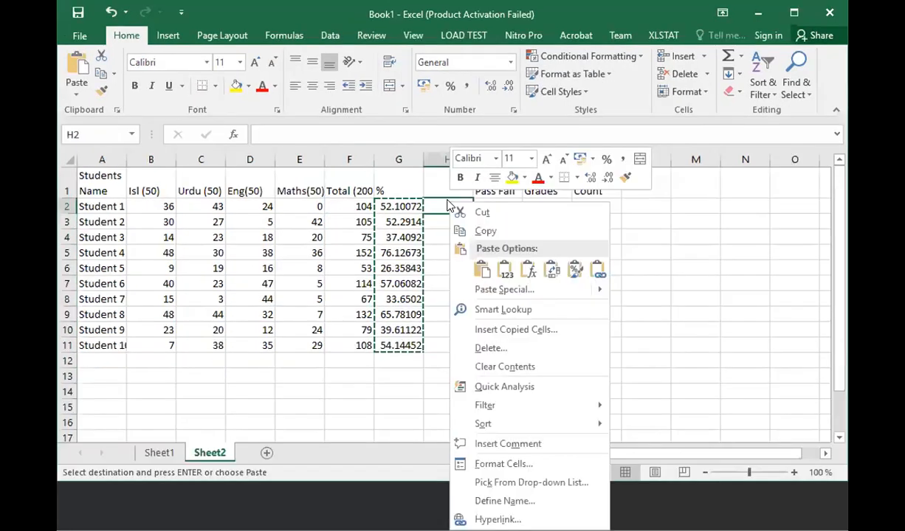
click(505, 270)
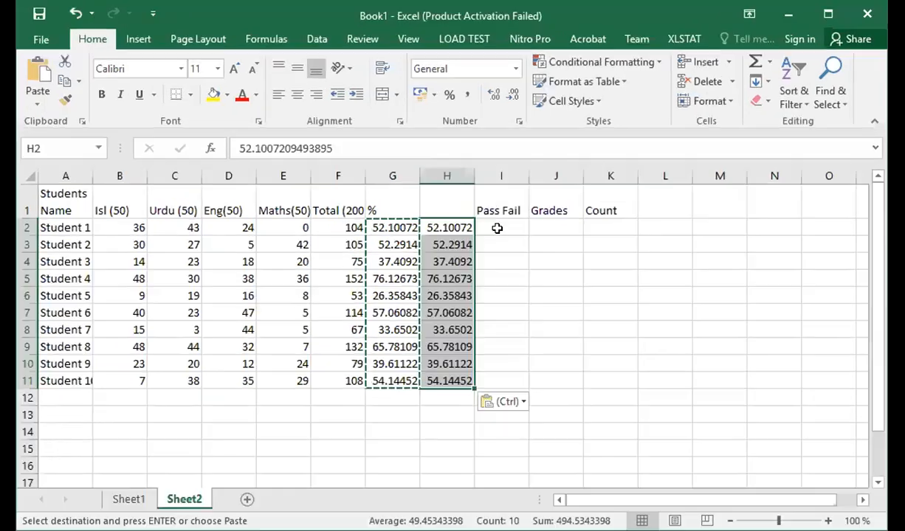
click(491, 207)
key(Escape)
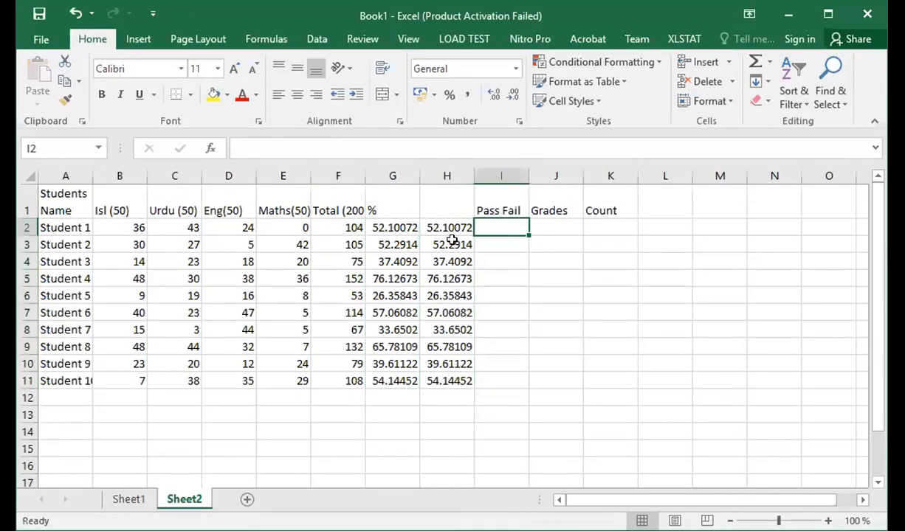
click(433, 228)
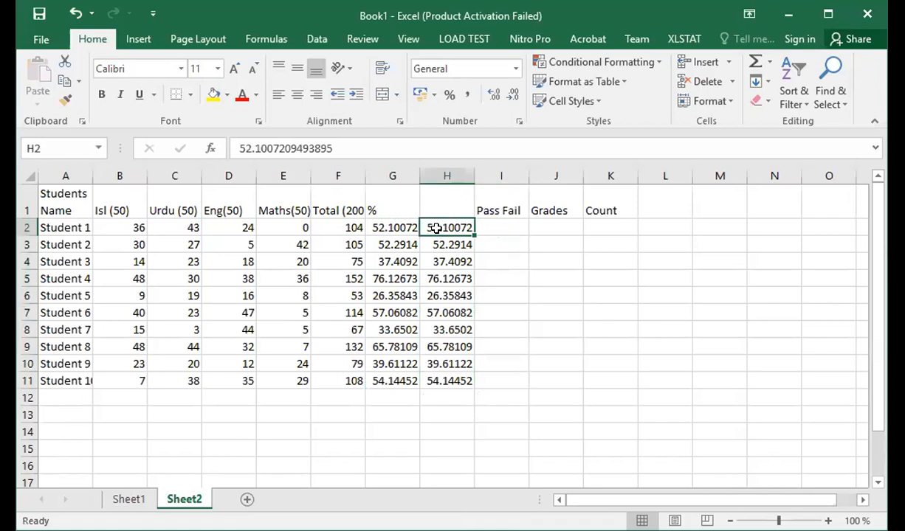
click(375, 225)
click(275, 147)
triple_click(275, 144)
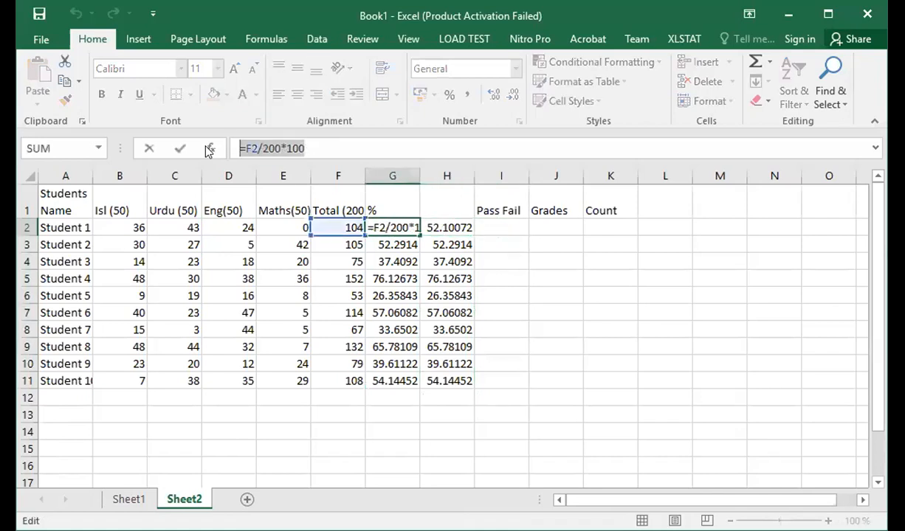
text(=)
click(448, 228)
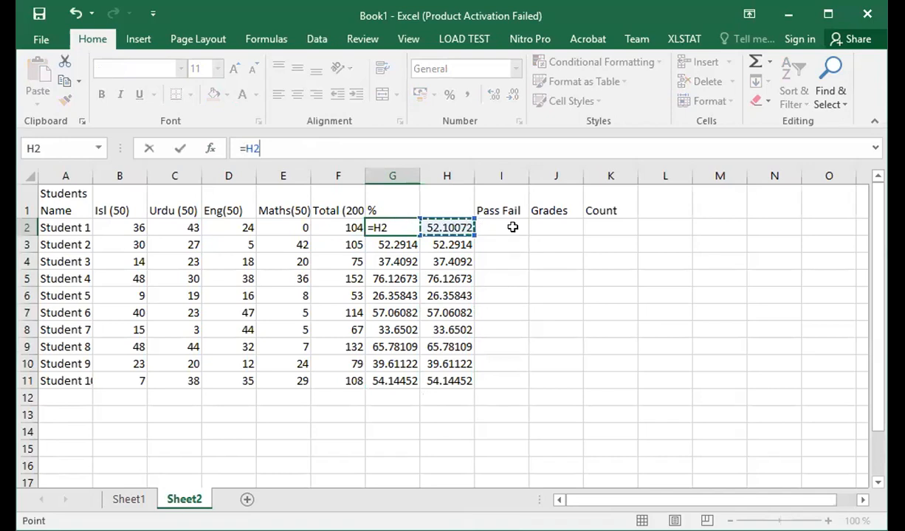
key(Escape)
Enter =IF(H2>39,"P","F") in I2 for Student 1's pass/fail result and fill the formula down to I11.
click(491, 225)
click(491, 225)
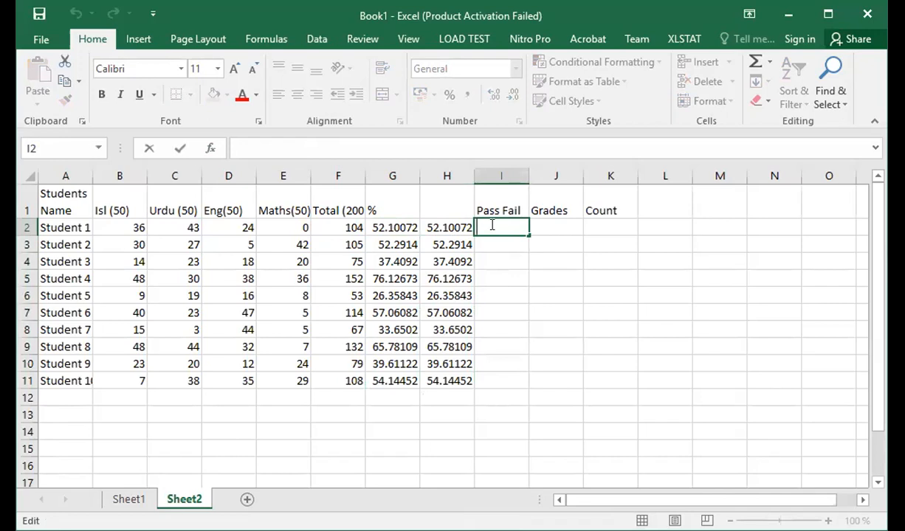
text(I)
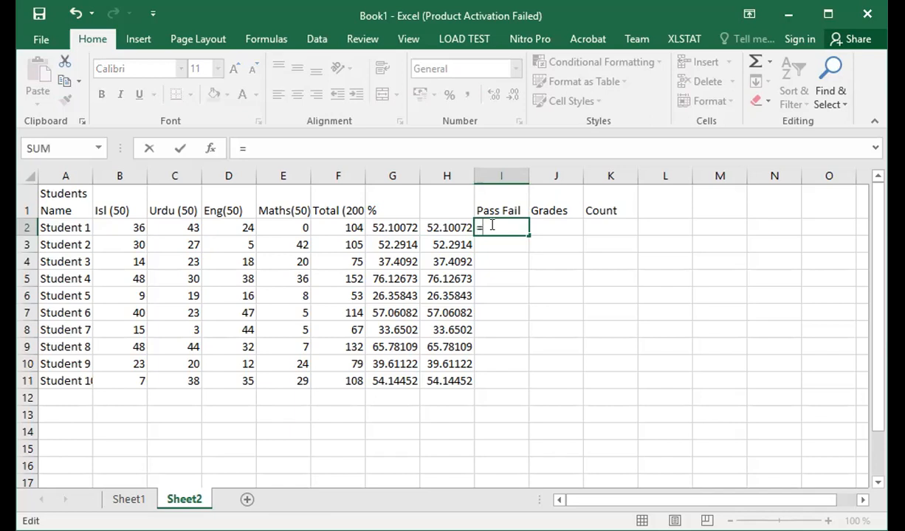
text(if)
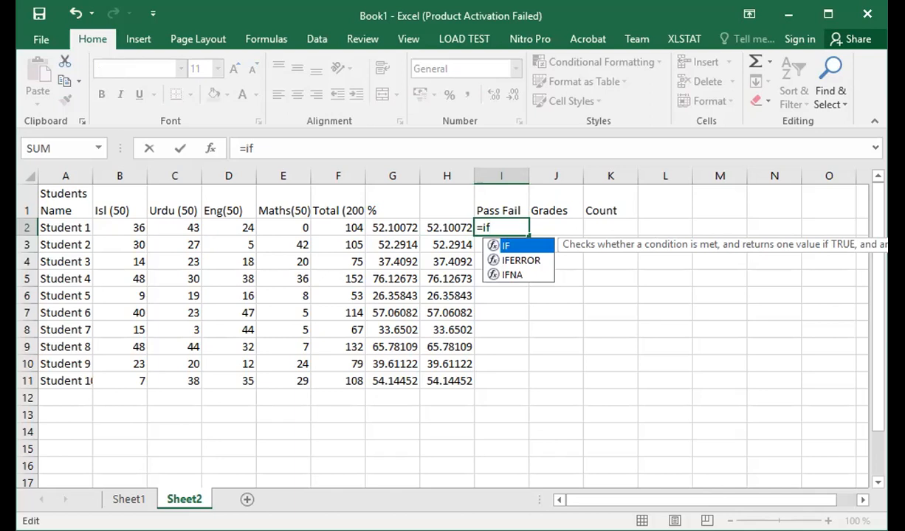
text(()
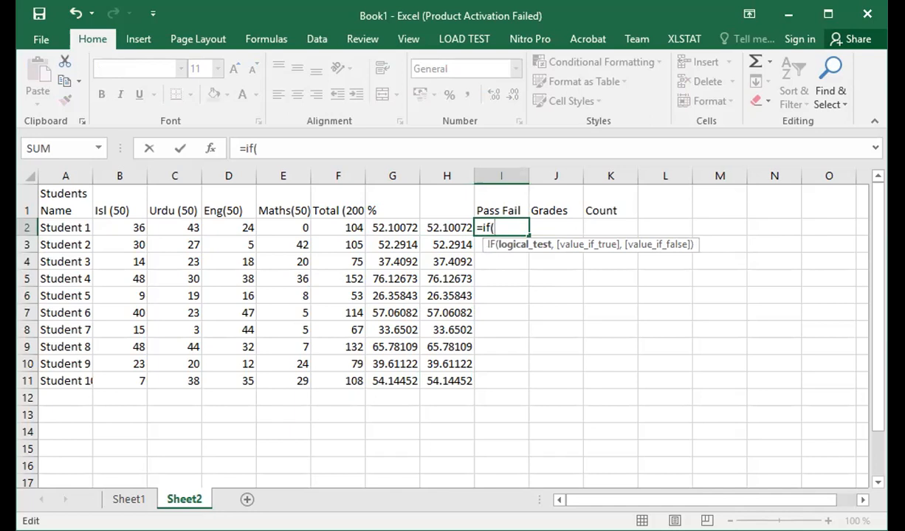
click(426, 226)
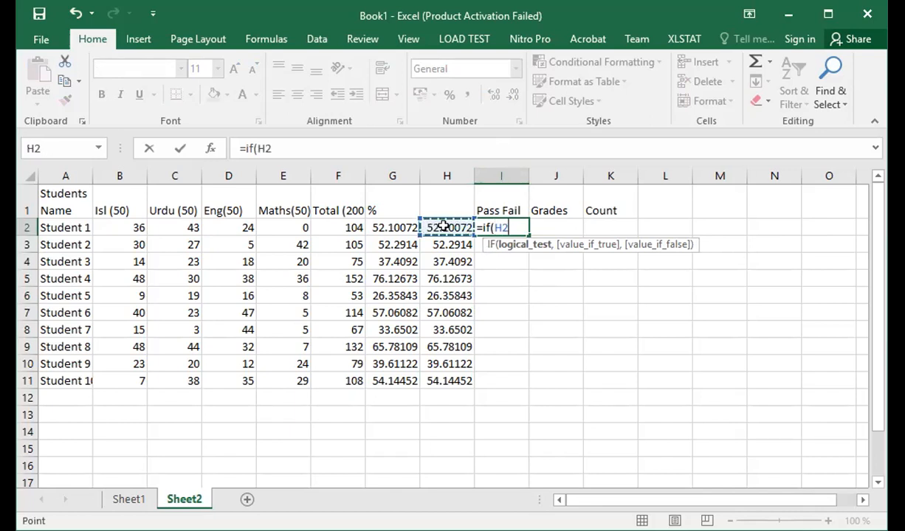
text(>39,"")
key(BackSpace)
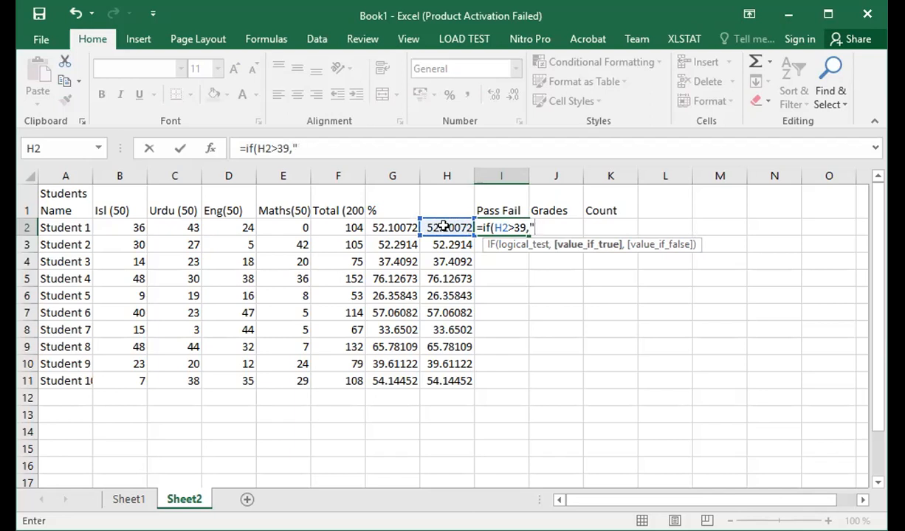
text(P"")
key(BackSpace)
text(,)
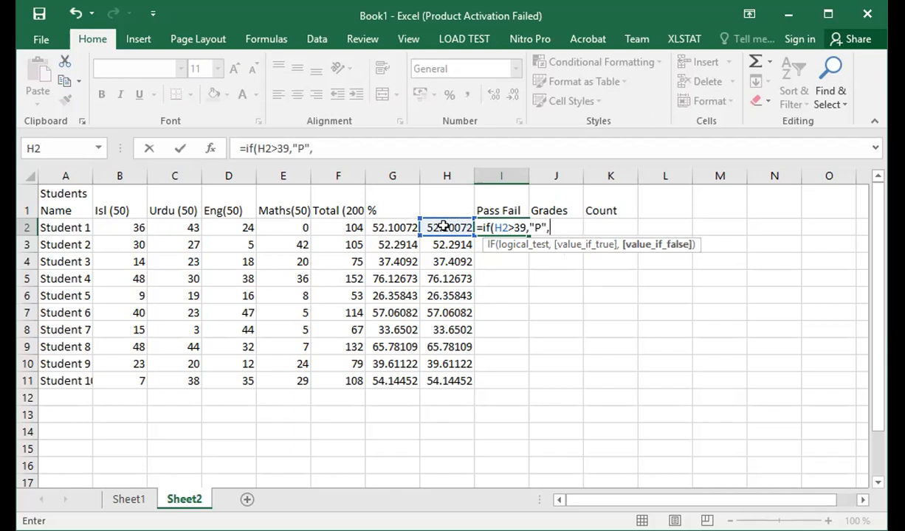
text("")
key(BackSpace)
text(F"")
key(BackSpace)
text())
key(Return)
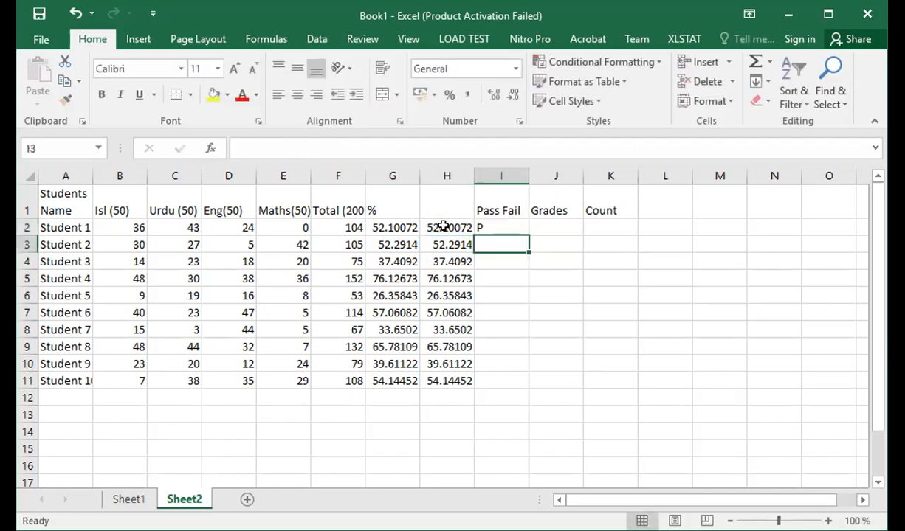
click(490, 228)
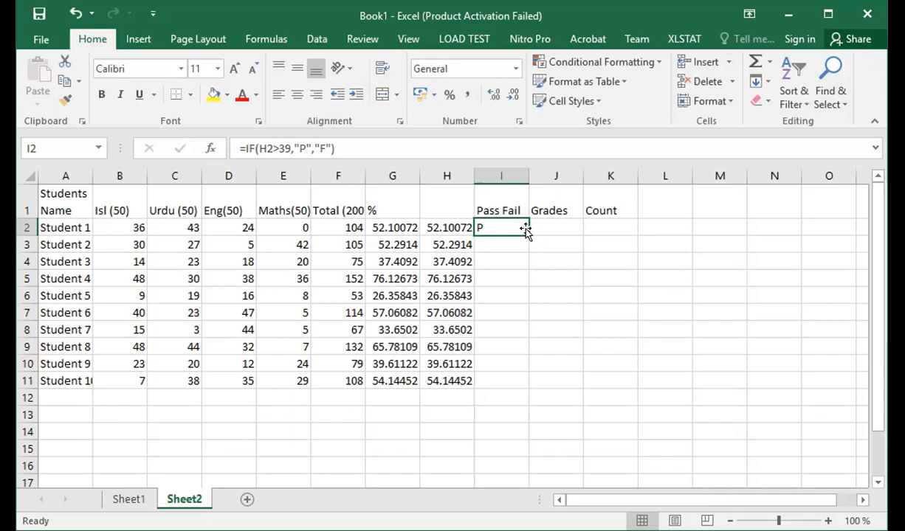
drag(525, 231, 506, 381)
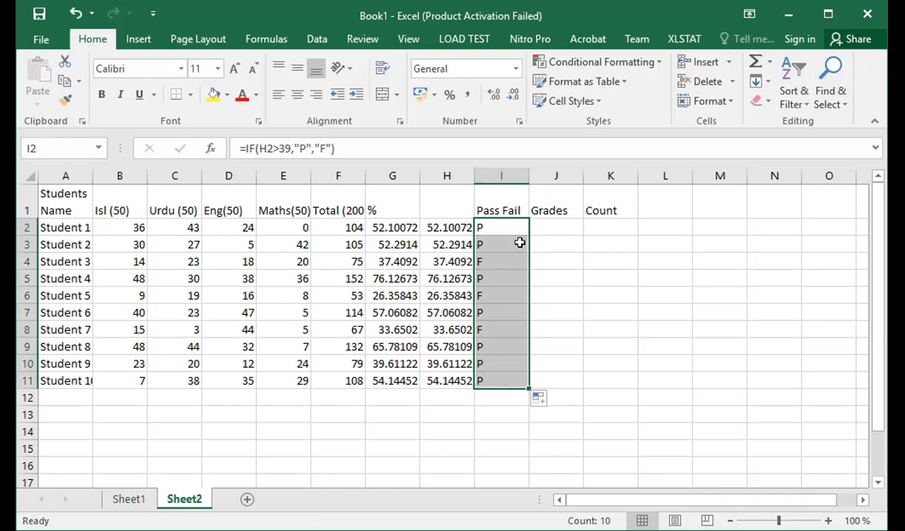
Begin a nested grade formula in J2 with =if(H2>59,"A",if(H2>59.
click(557, 230)
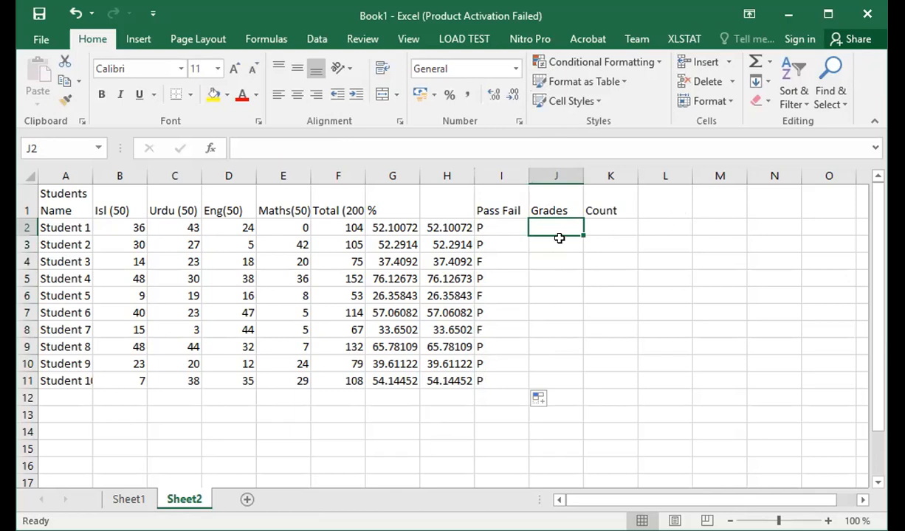
double_click(554, 228)
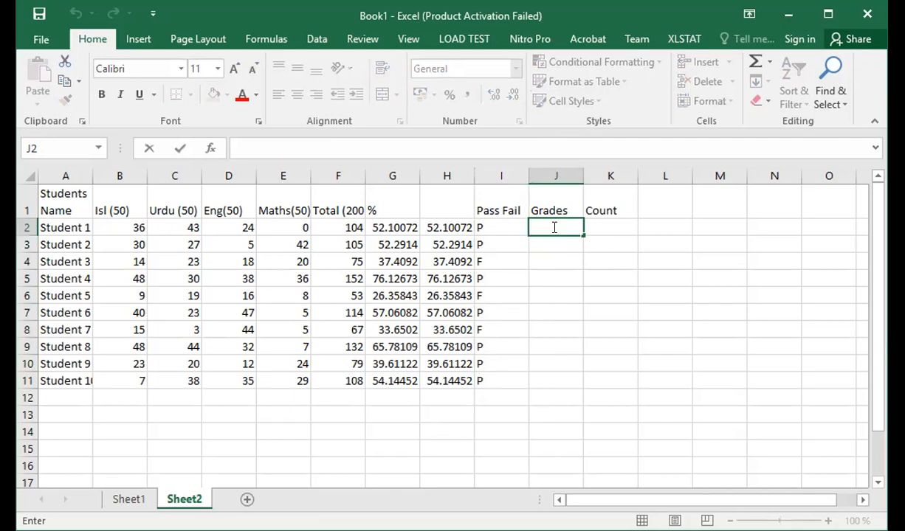
text(=)
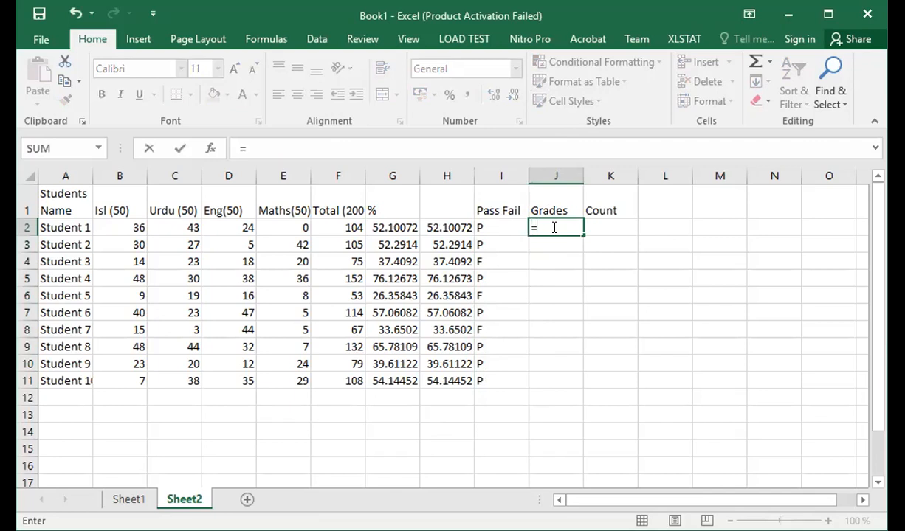
text(if)
click(452, 226)
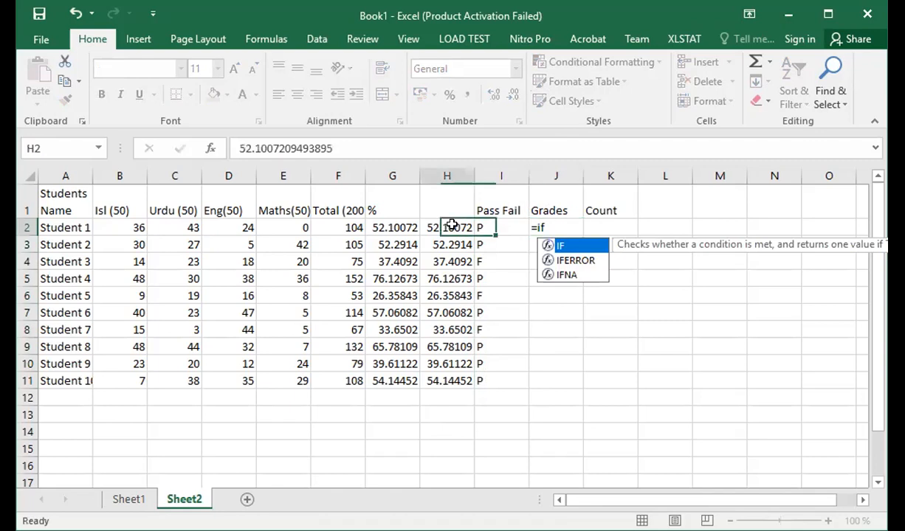
click(548, 227)
double_click(548, 227)
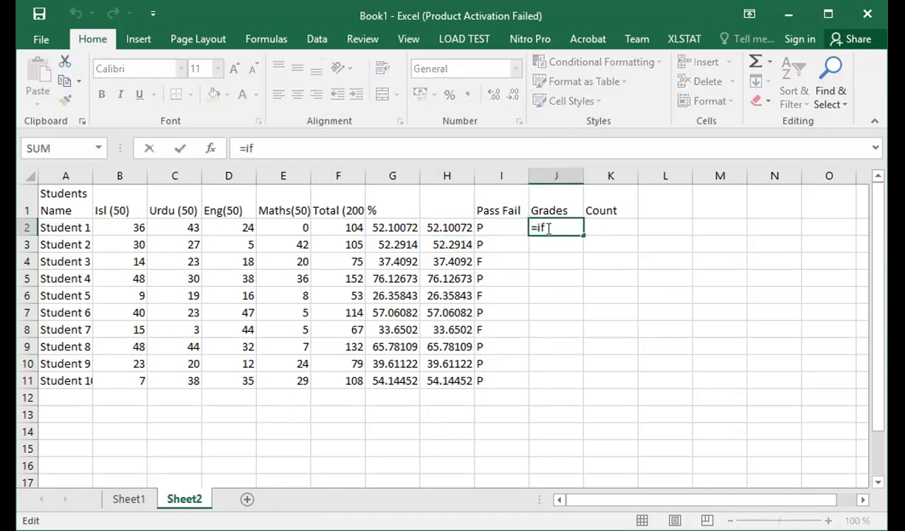
text(()
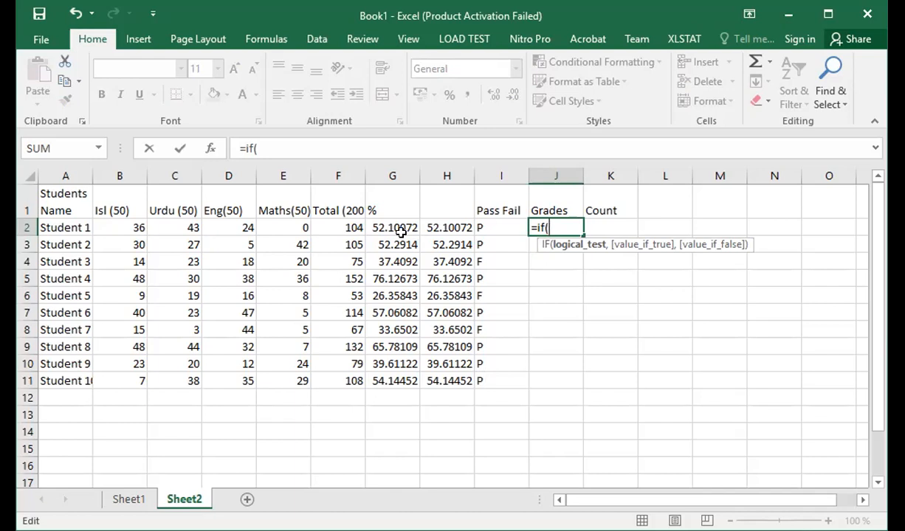
click(458, 226)
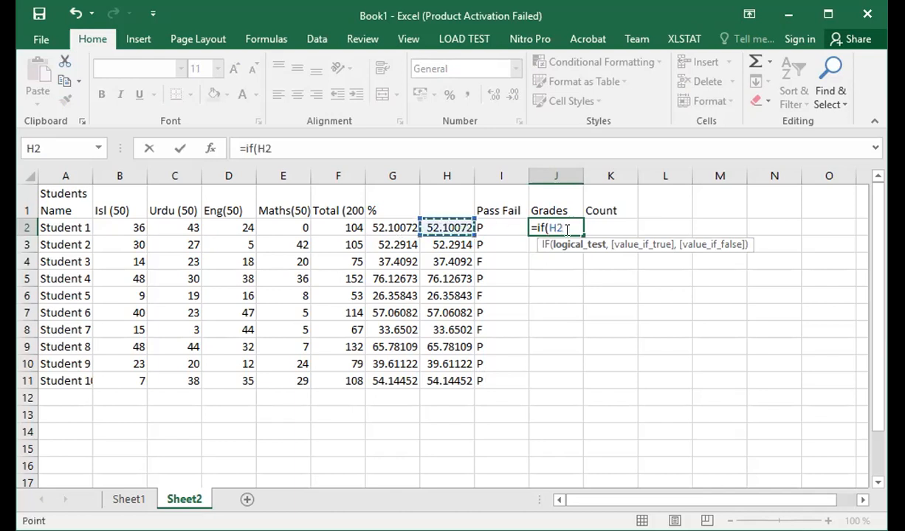
text(>)
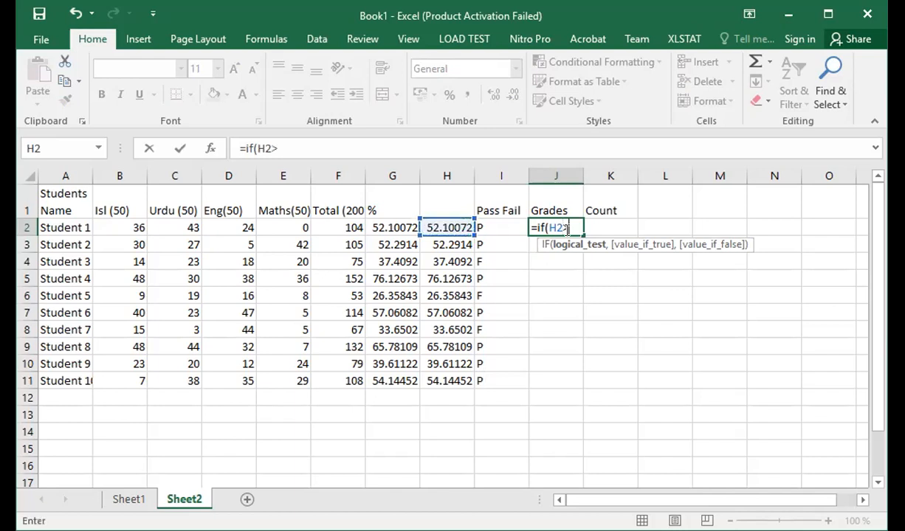
text(59,)
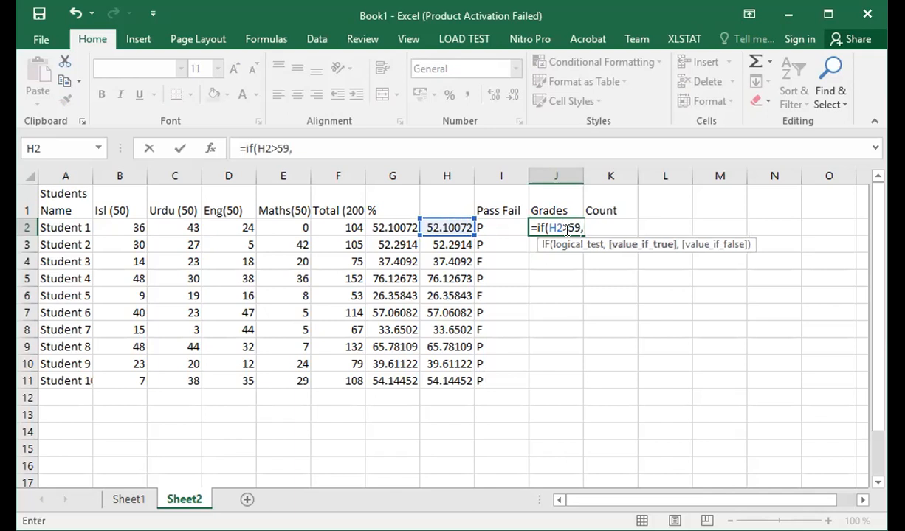
text("A",if()
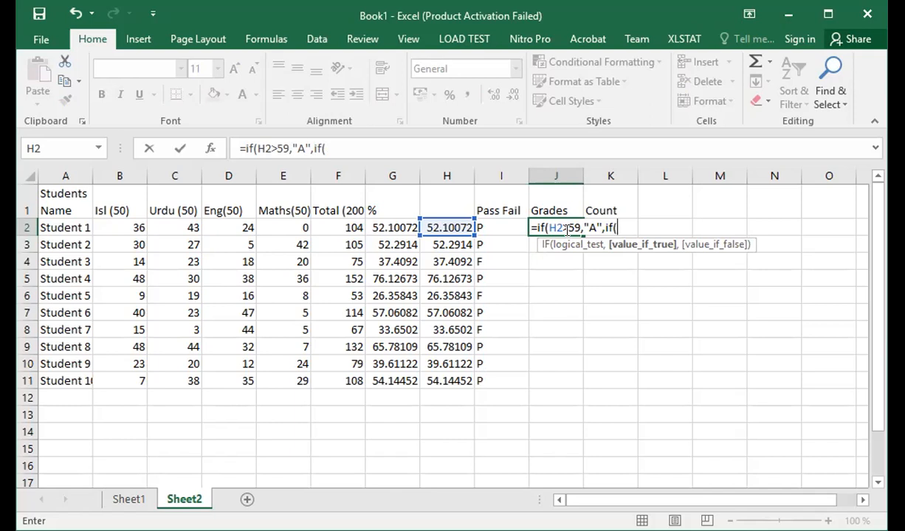
click(437, 228)
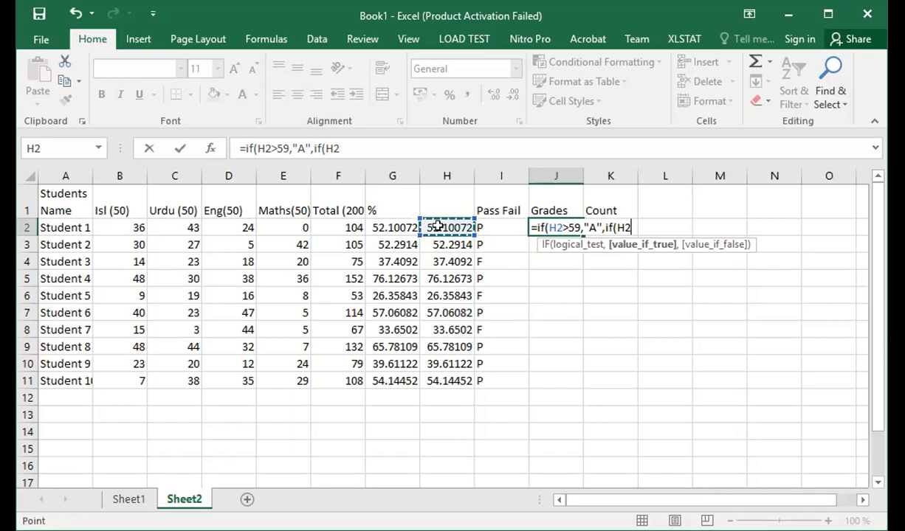
text(>59)
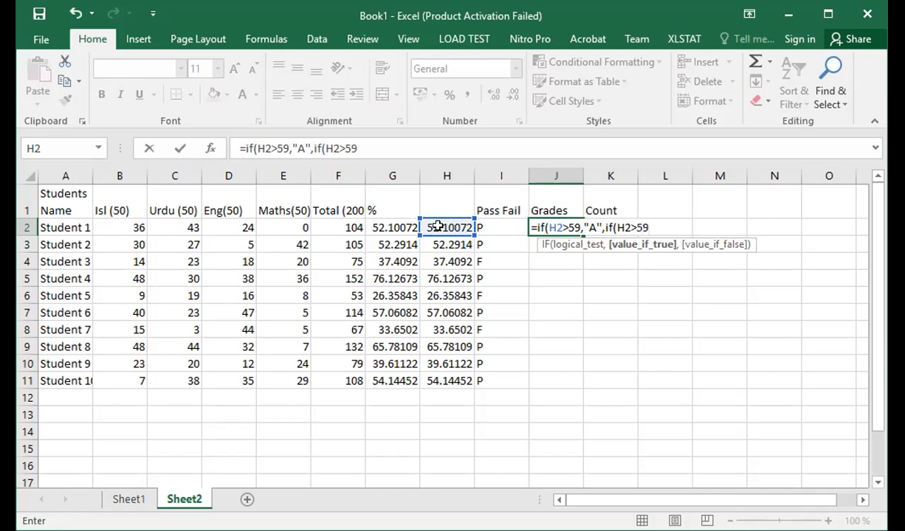
Set the first threshold in J2's grade formula to 69 and copy its H2>69,"A" condition for reuse.
click(573, 228)
key(BackSpace)
text(6)
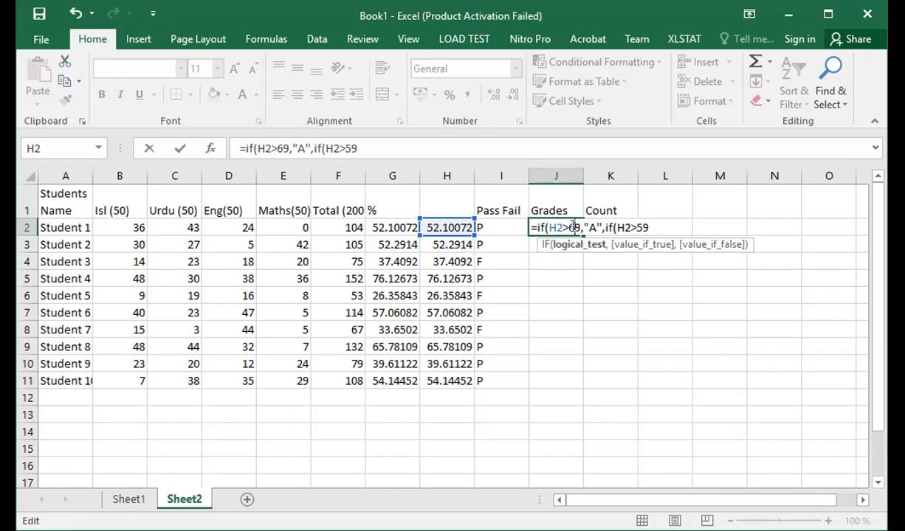
click(649, 227)
text(,)
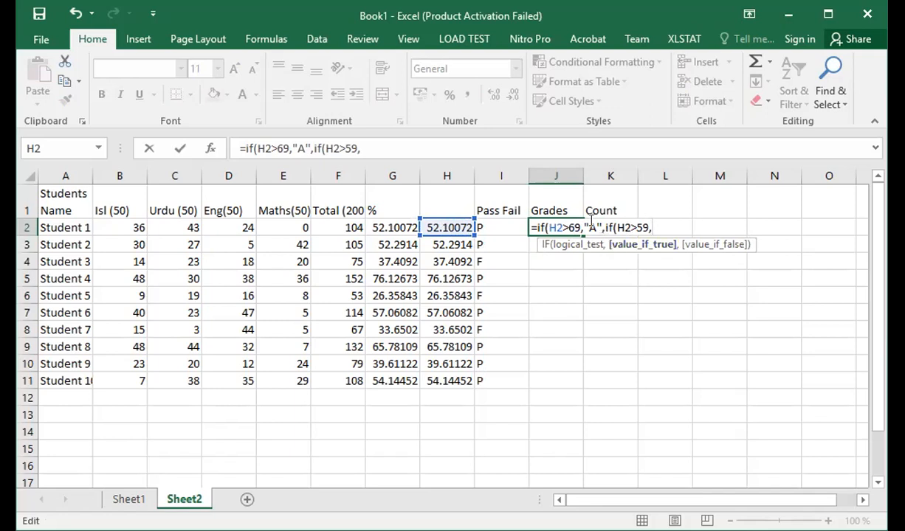
drag(583, 227, 545, 226)
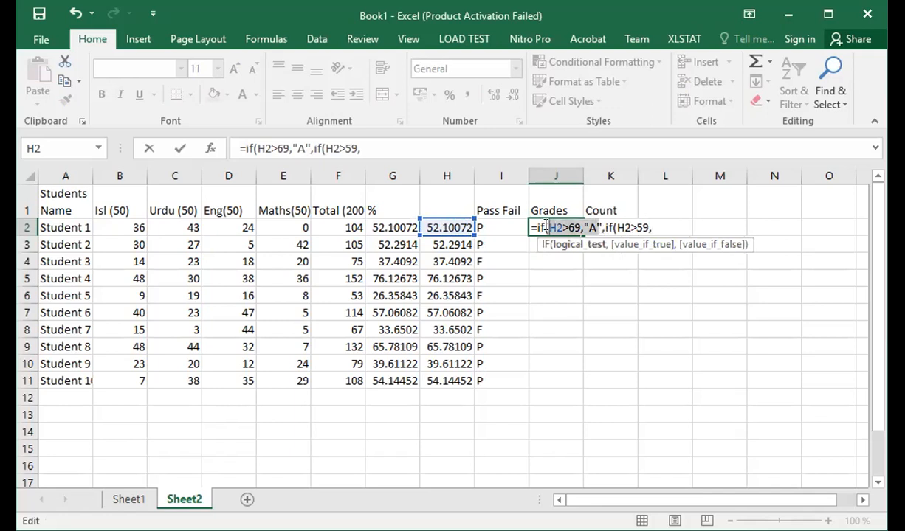
click(598, 244)
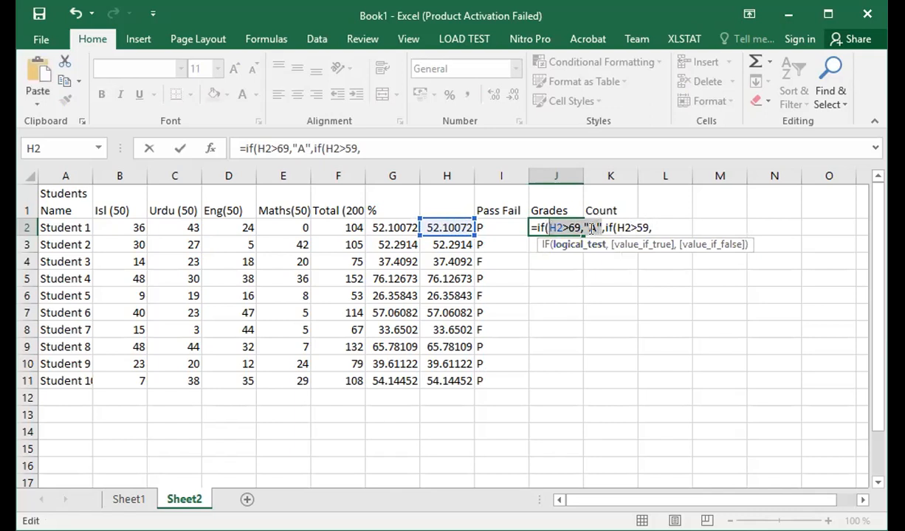
Give the H2>59 test in J2 the result "B" and append the copied H2>69,"A" condition after it.
click(655, 218)
key(BackSpace)
key(BackSpace)
key(BackSpace)
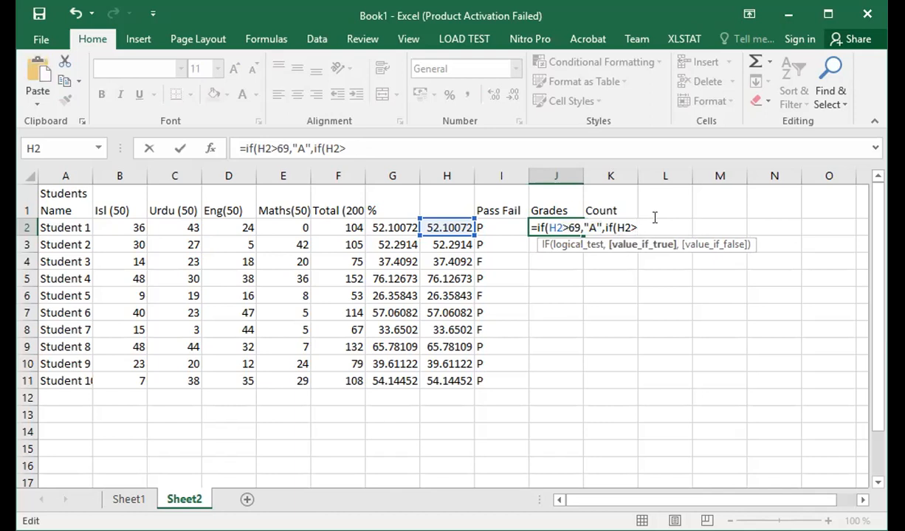
text(59,"B",H2>69,"A")
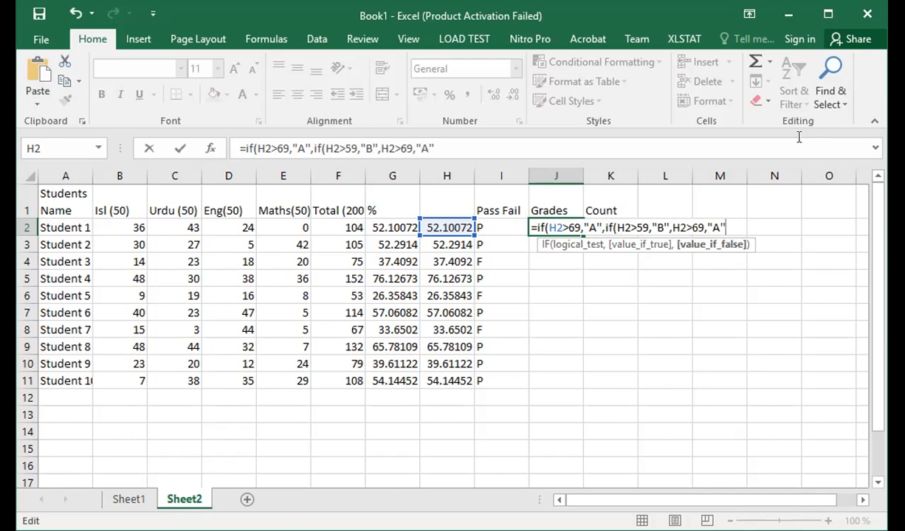
Turn the appended condition in J2 into if(H2>49"C" and begin another nested if after it.
click(669, 220)
key(Right)
text(if()
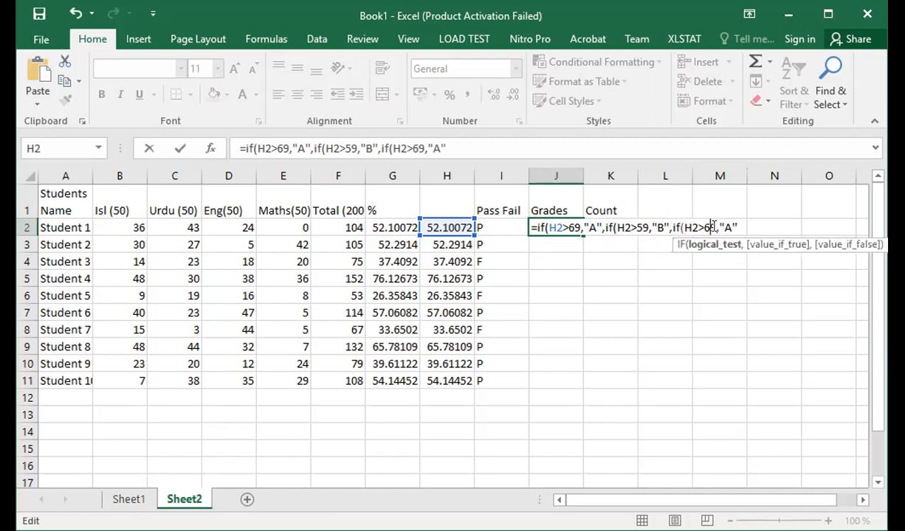
key(Delete)
key(Delete)
key(BackSpace)
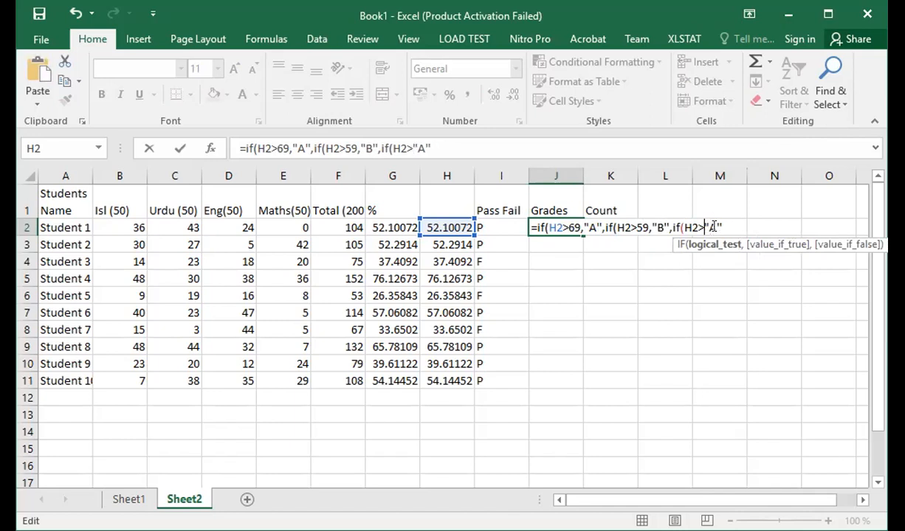
text(49)
key(Right)
key(Delete)
text(C",if)
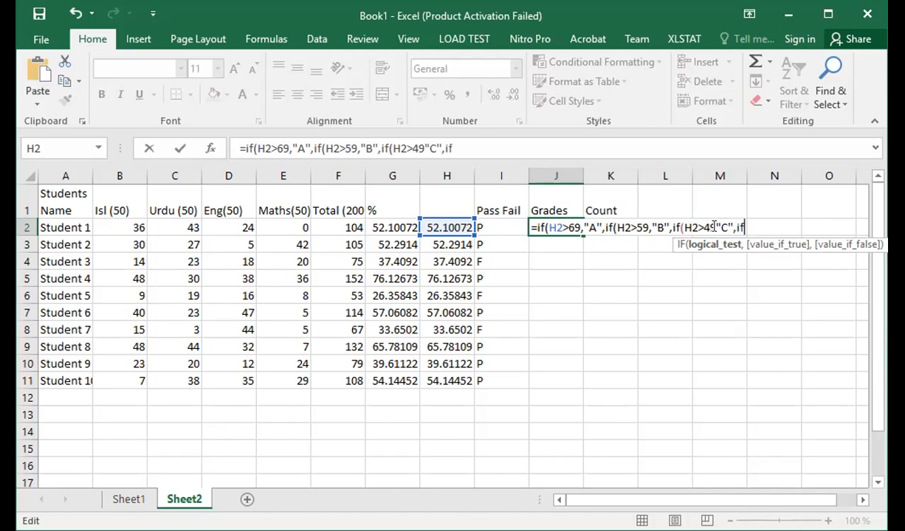
Add the fourth nested condition (H2>39,"D" to the grade formula in J2.
text((H2>69,"A")
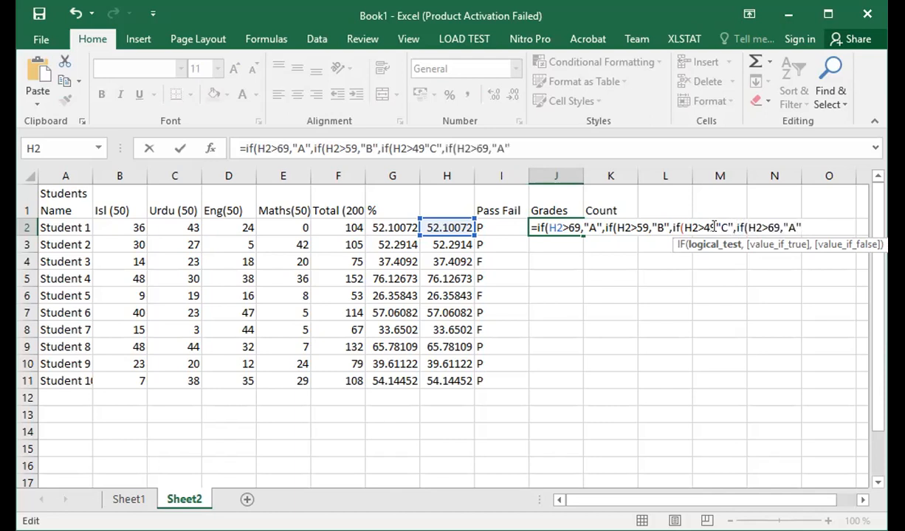
key(Left)
key(BackSpace)
text(D)
key(Left)
key(Left)
key(Left)
key(BackSpace)
key(BackSpace)
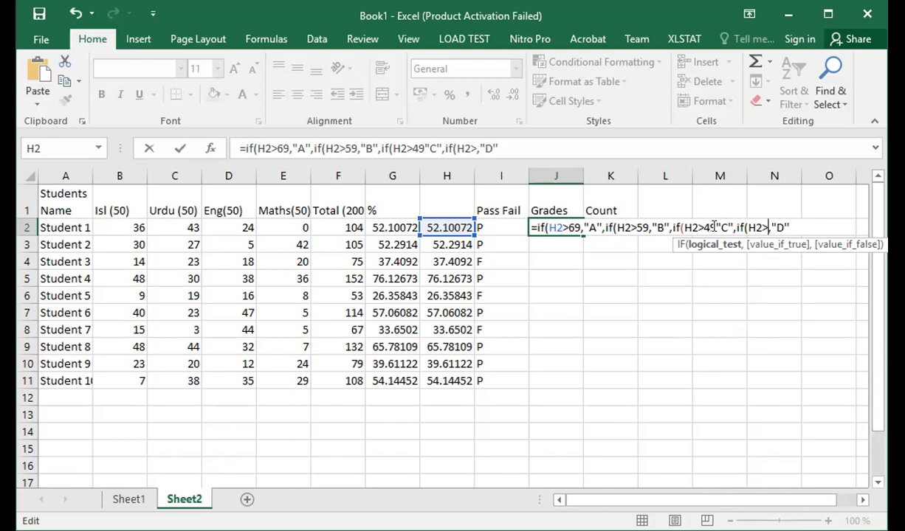
text(39)
key(Right)
key(Right)
key(Right)
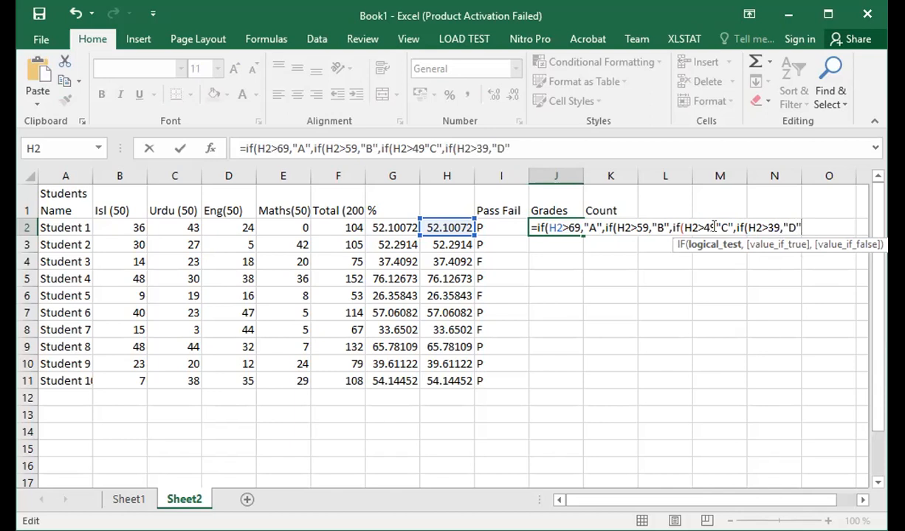
Complete the grade formula in J2 with "f" as the last result and four closing parentheses, and try to enter it.
text(,)
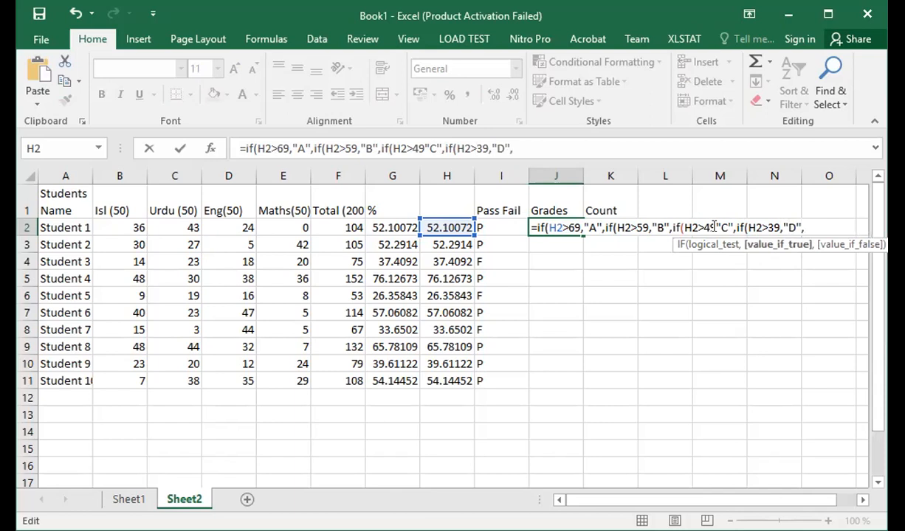
text("f")))))
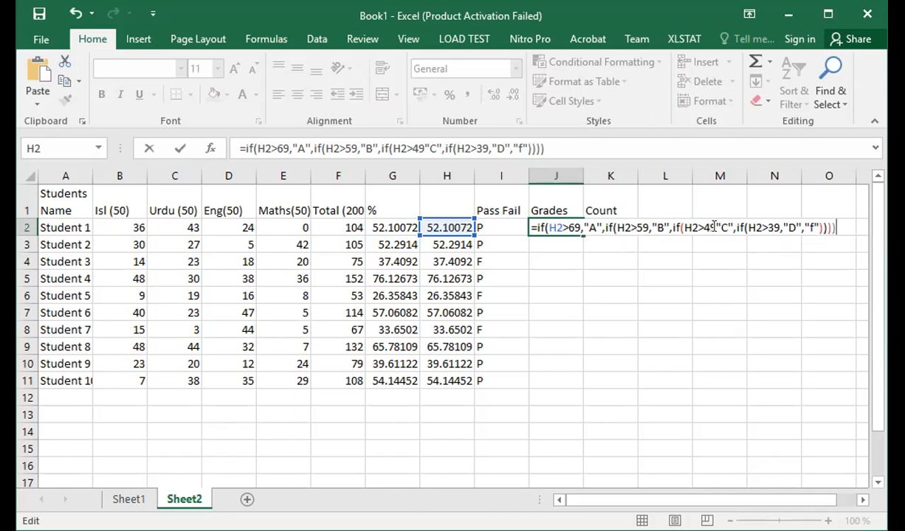
text())))
key(BackSpace)
key(BackSpace)
key(BackSpace)
key(Return)
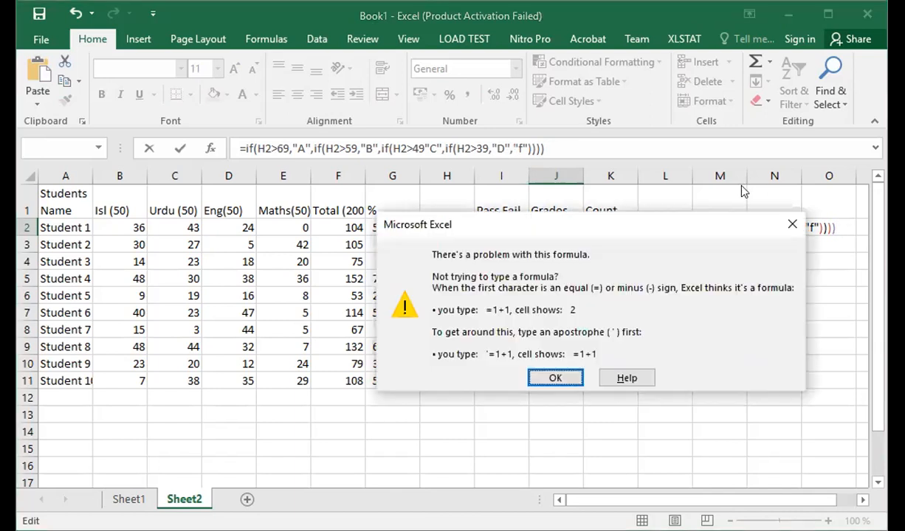
click(554, 379)
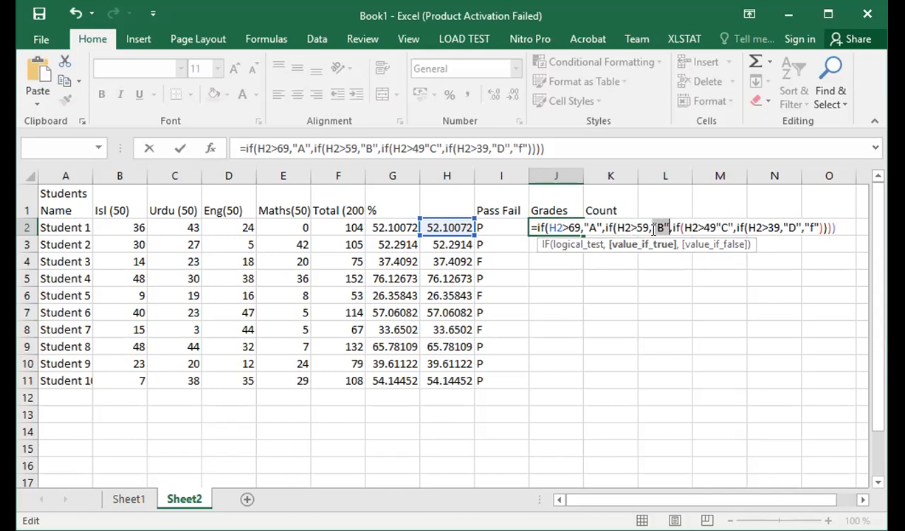
Try to correct the nested grade formula in J2 around its "B" result and H2>49 condition.
click(711, 225)
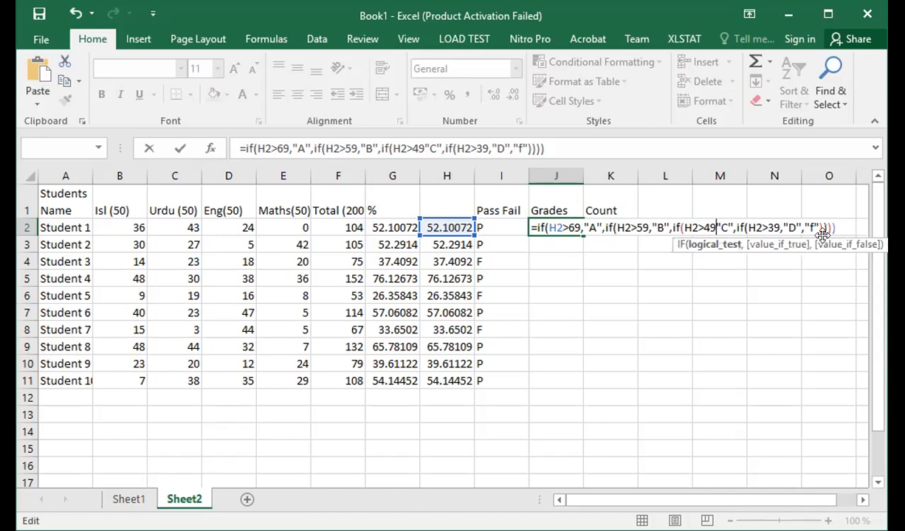
key(Return)
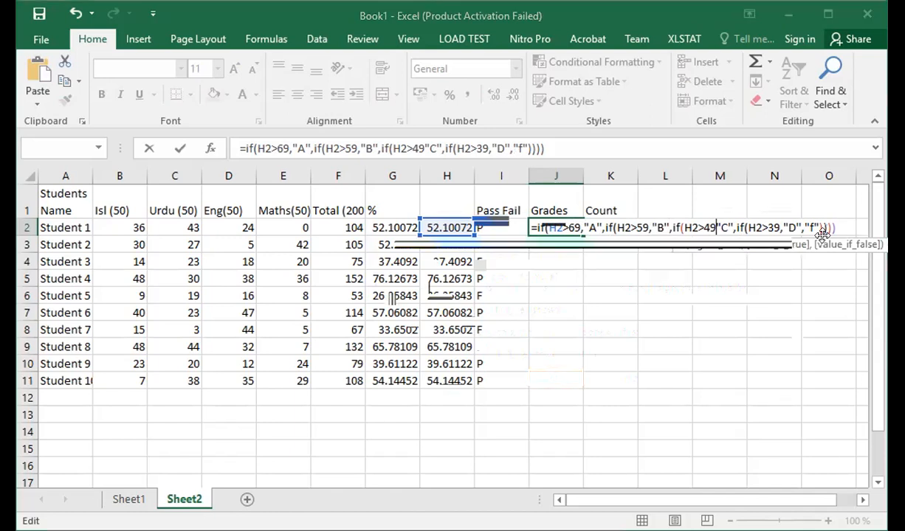
click(655, 250)
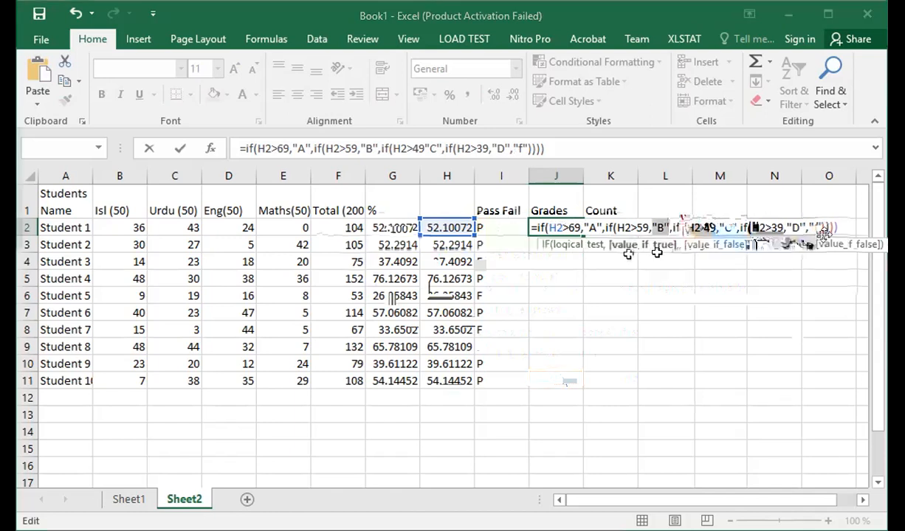
click(767, 227)
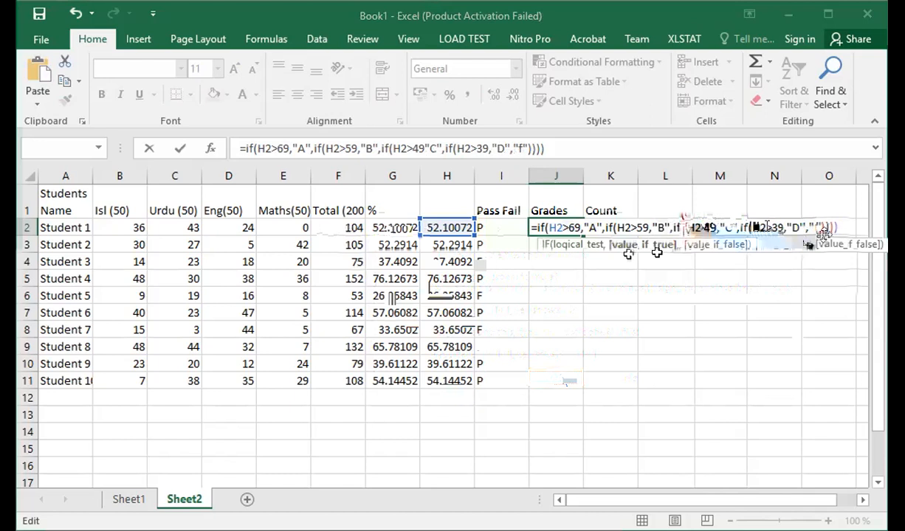
key(BackSpace)
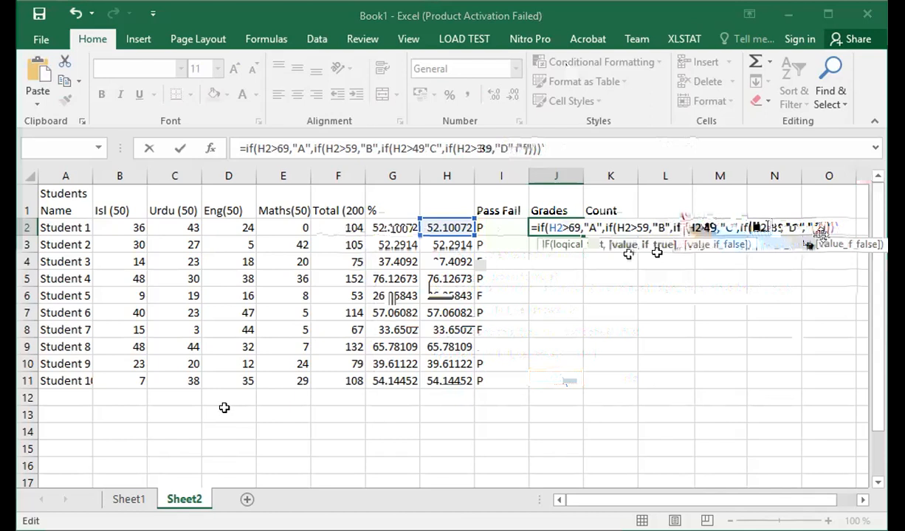
click(769, 280)
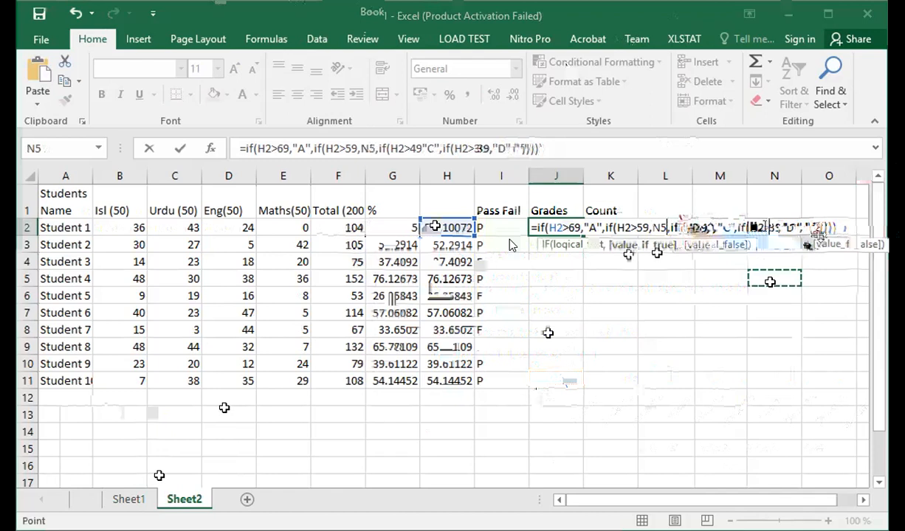
key(ctrl+z)
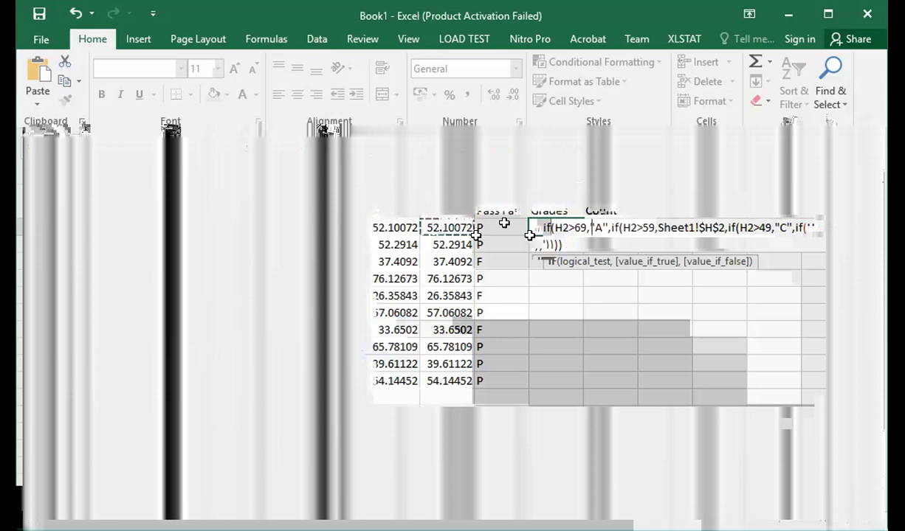
Reopen the grade formula in J2 and try to enter it with the Sheet1 H2 reference as the H2>59 result.
double_click(549, 226)
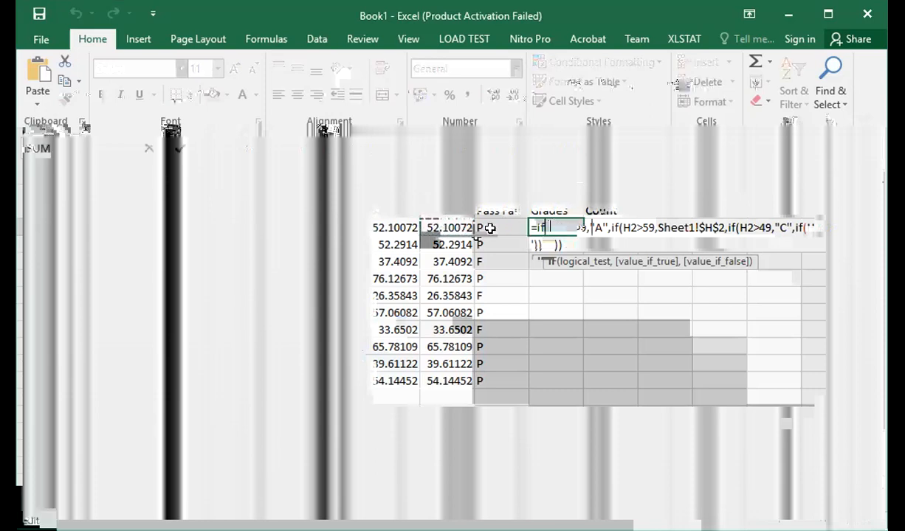
click(444, 225)
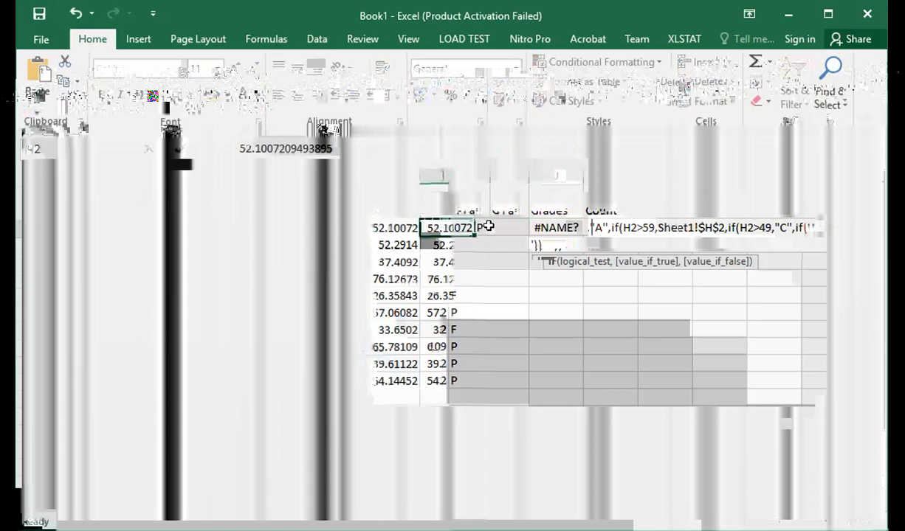
click(547, 220)
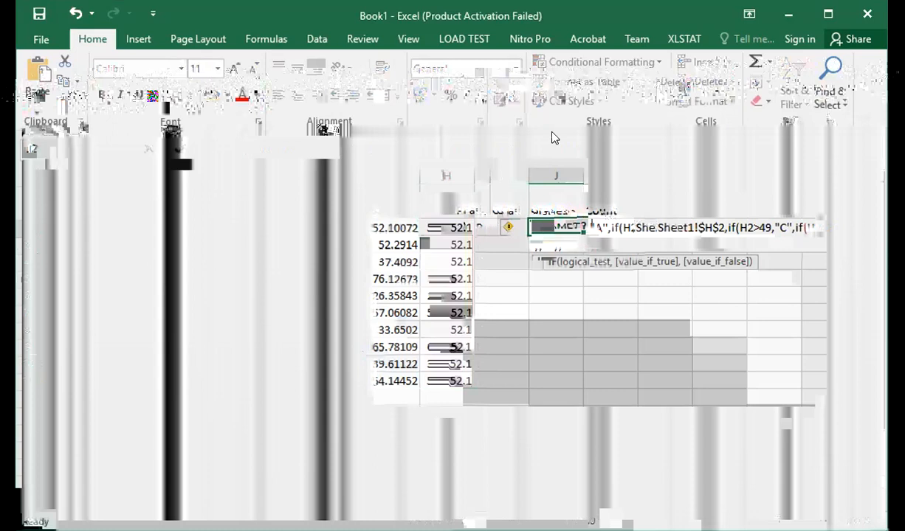
key(F2)
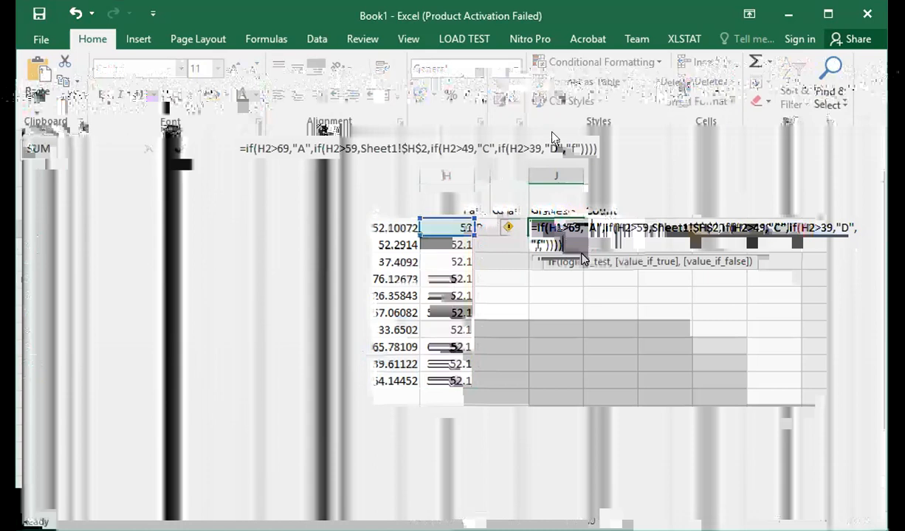
key(Return)
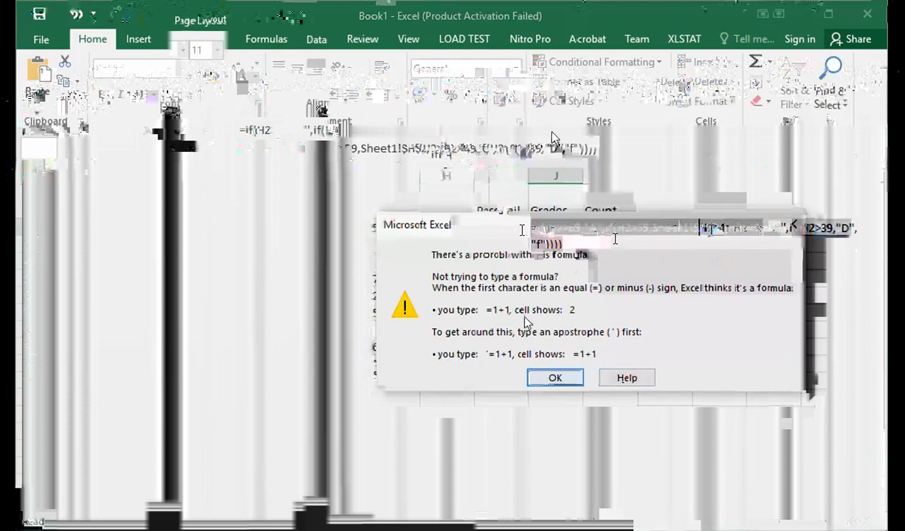
key(Escape)
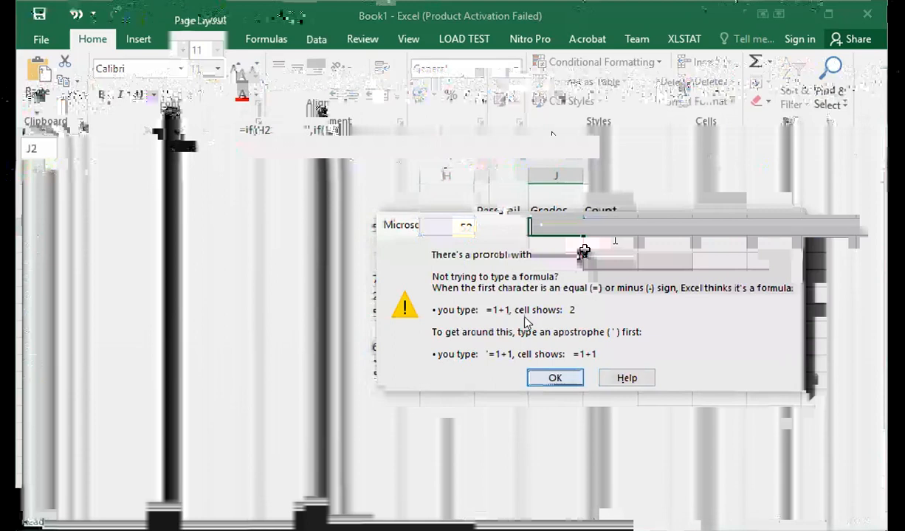
key(Return)
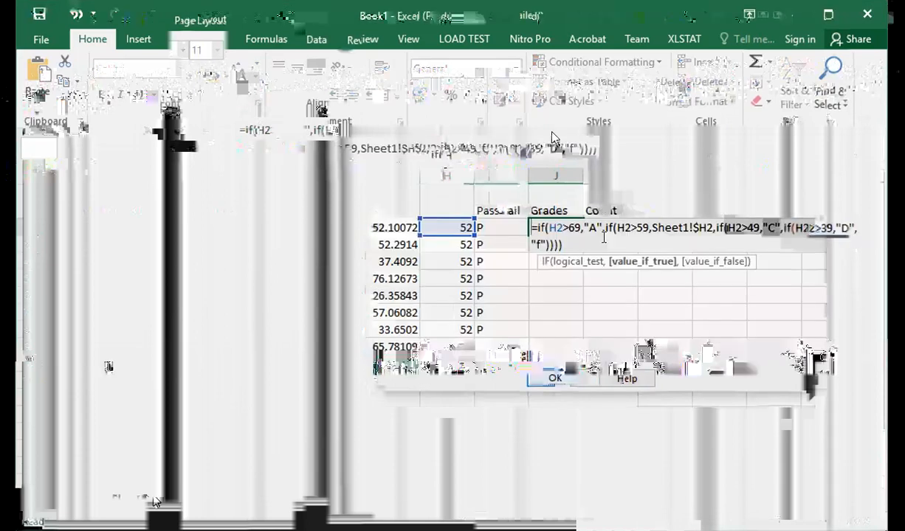
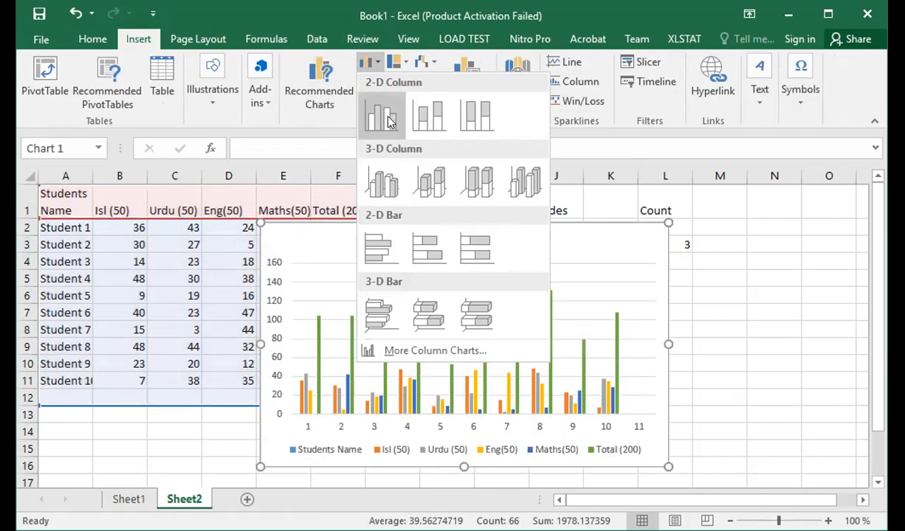
Insert a 2-D clustered column chart of the marks in A1:F12 and apply a style with the legend above the plot.
click(381, 122)
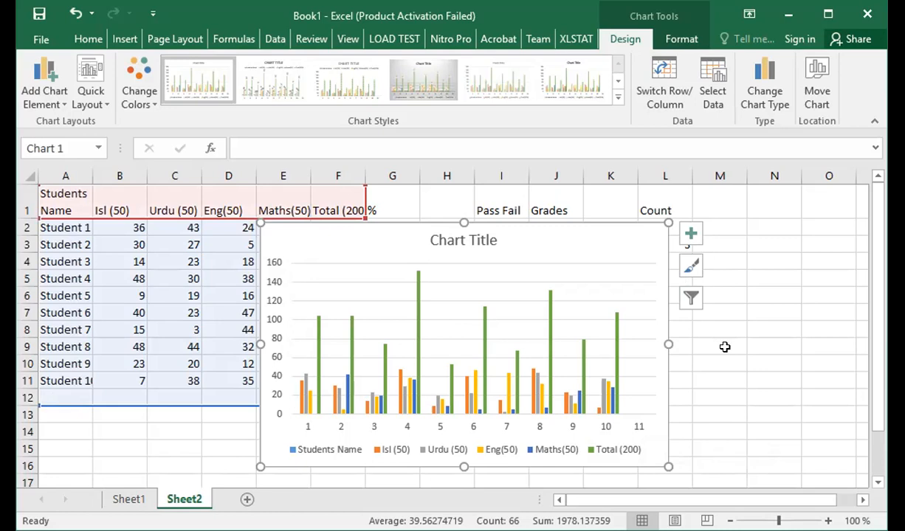
click(548, 297)
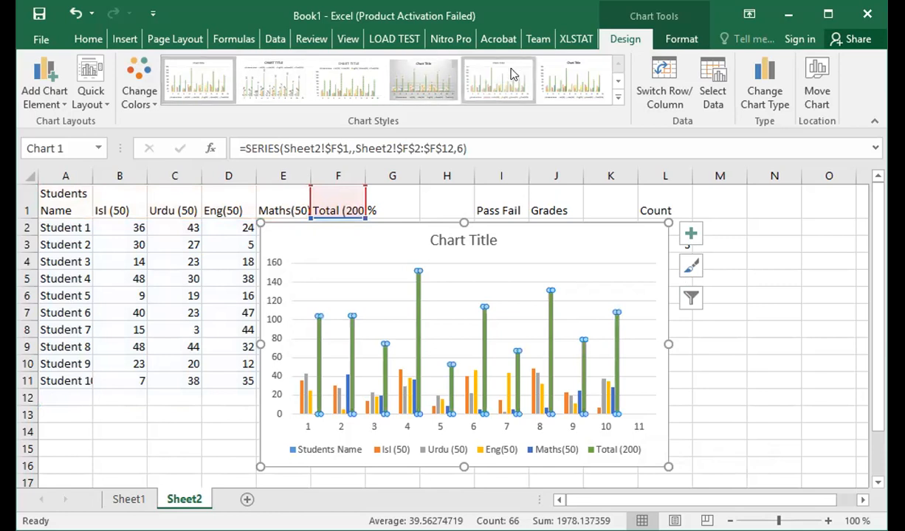
click(618, 81)
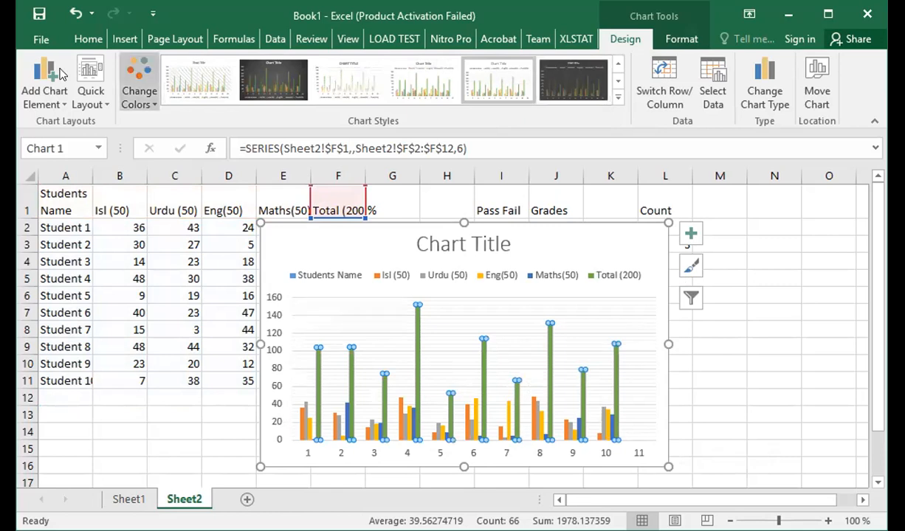
click(88, 38)
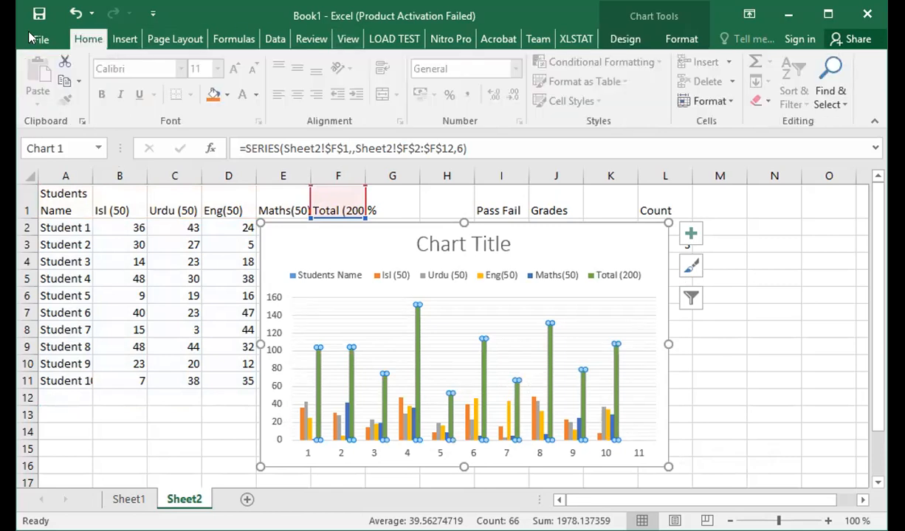
Try to change the marks column chart into a 3-D pie chart.
click(125, 38)
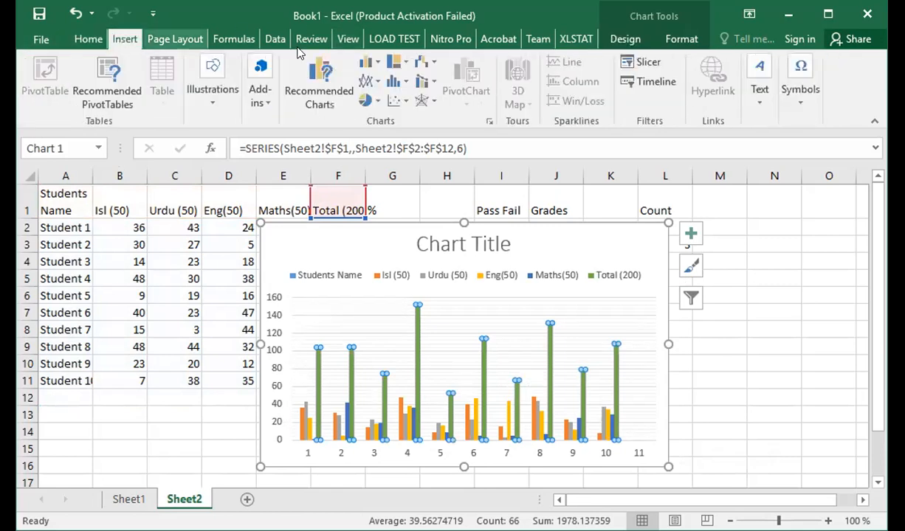
click(368, 100)
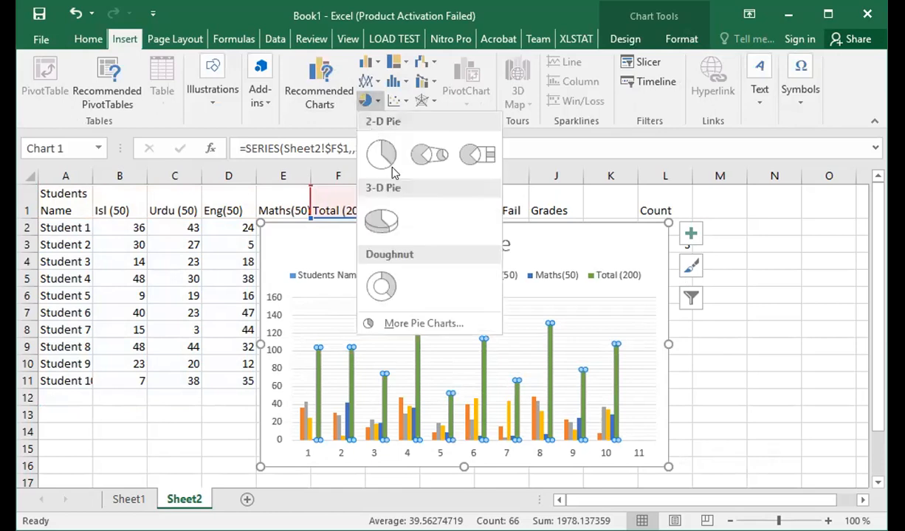
click(383, 224)
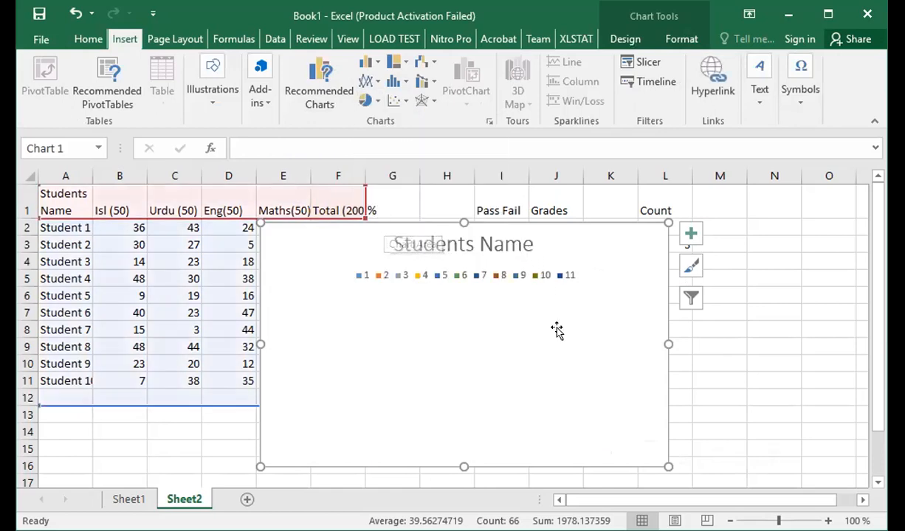
key(ctrl+z)
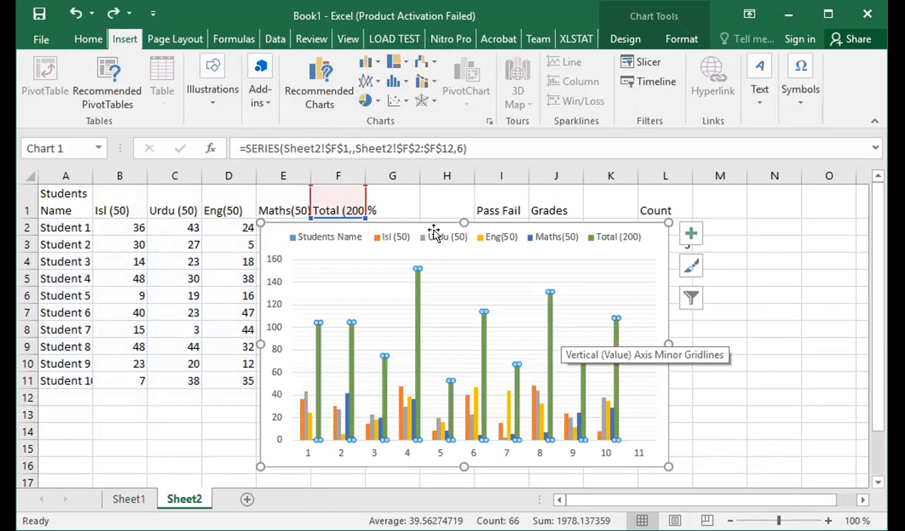
Move the column chart clear of the marks and percentage data so it starts beside the Pass Fail column.
drag(430, 223, 680, 230)
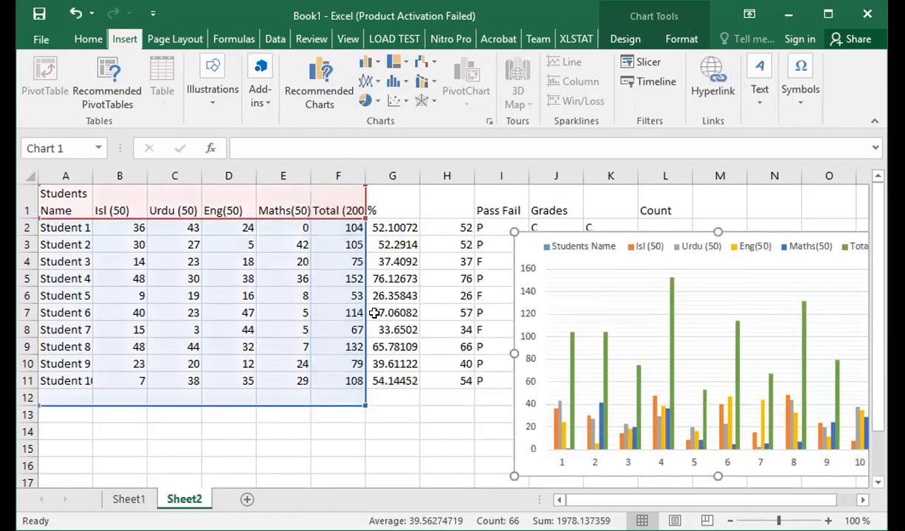
Try to insert a separate 3-D pie chart from the range A1:F12.
right_click(259, 241)
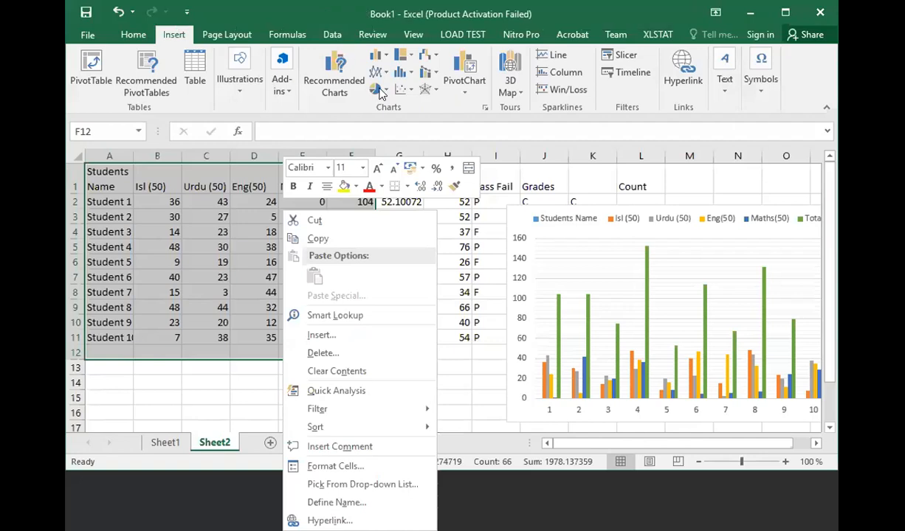
click(380, 94)
click(394, 201)
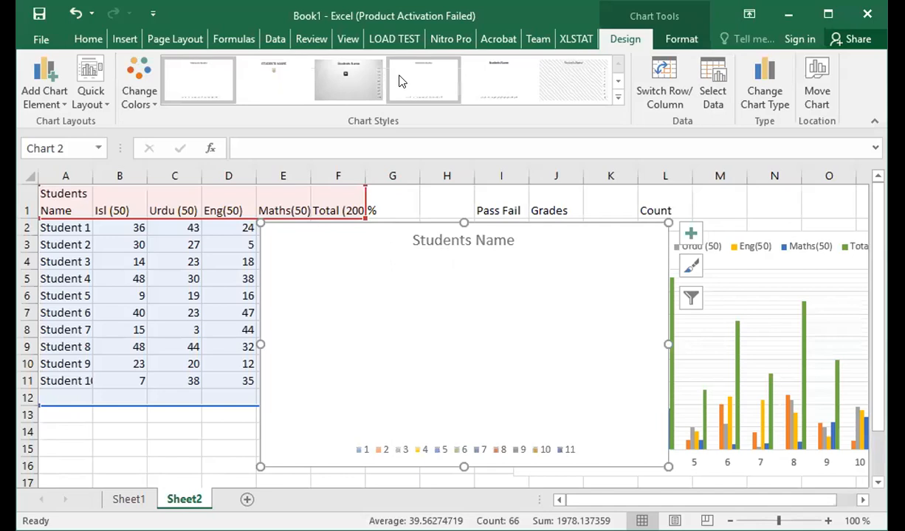
key(ctrl+z)
Insert a 3-D pie chart from the student marks range A1:F11.
click(203, 413)
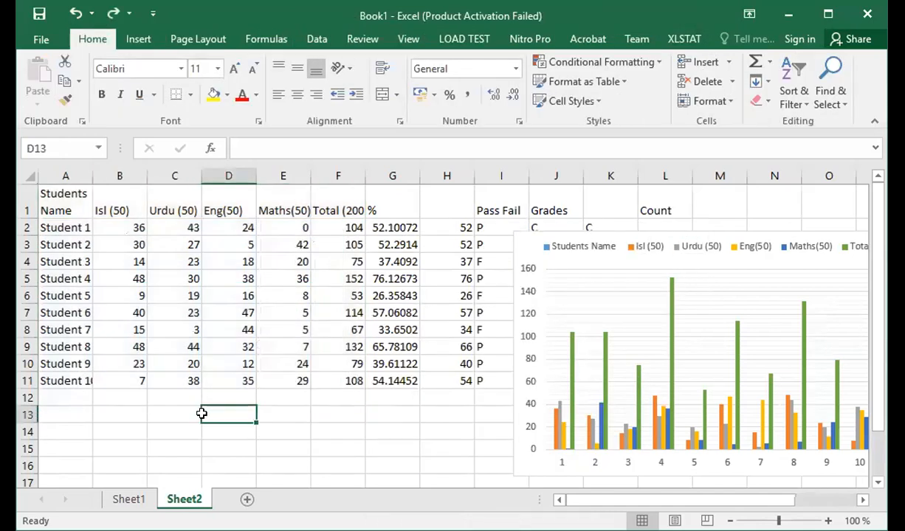
drag(333, 381, 48, 208)
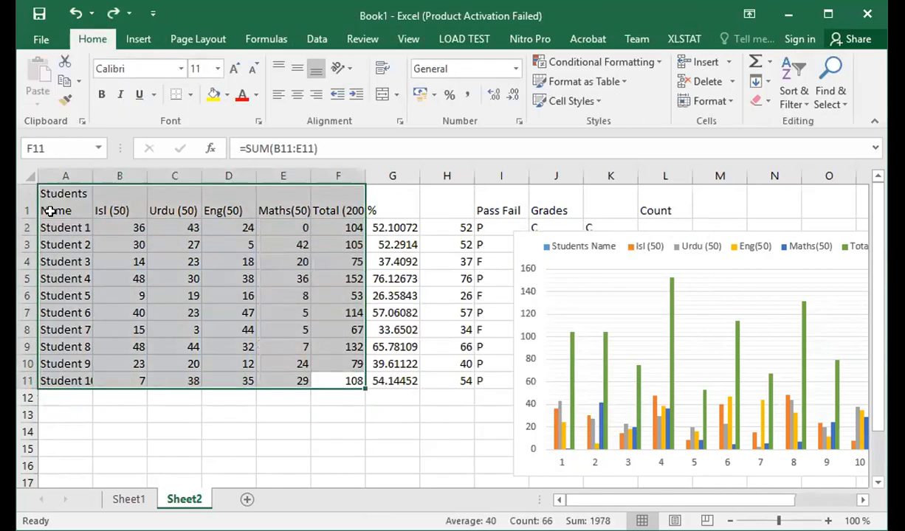
click(175, 29)
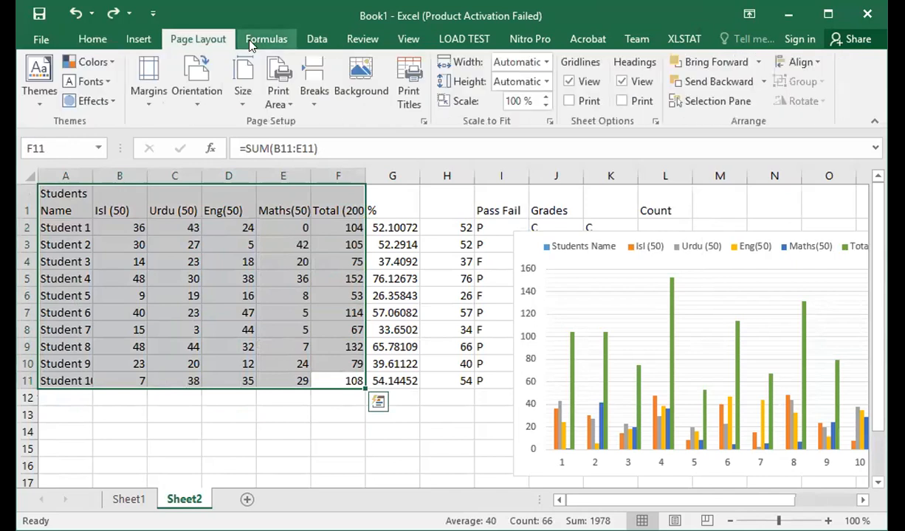
click(139, 38)
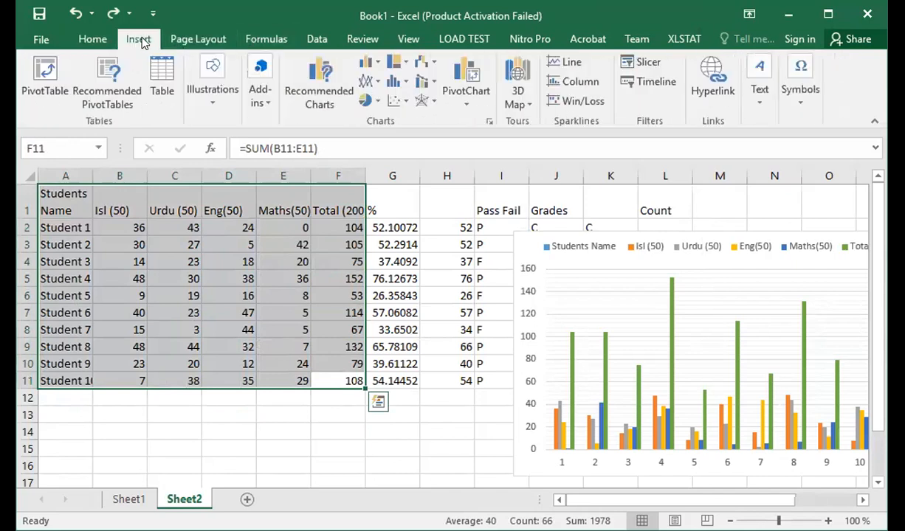
click(363, 102)
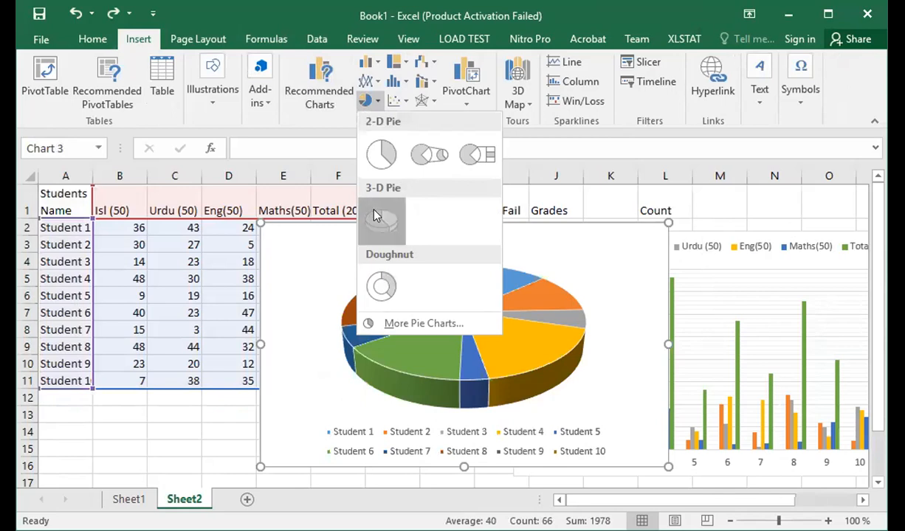
click(374, 212)
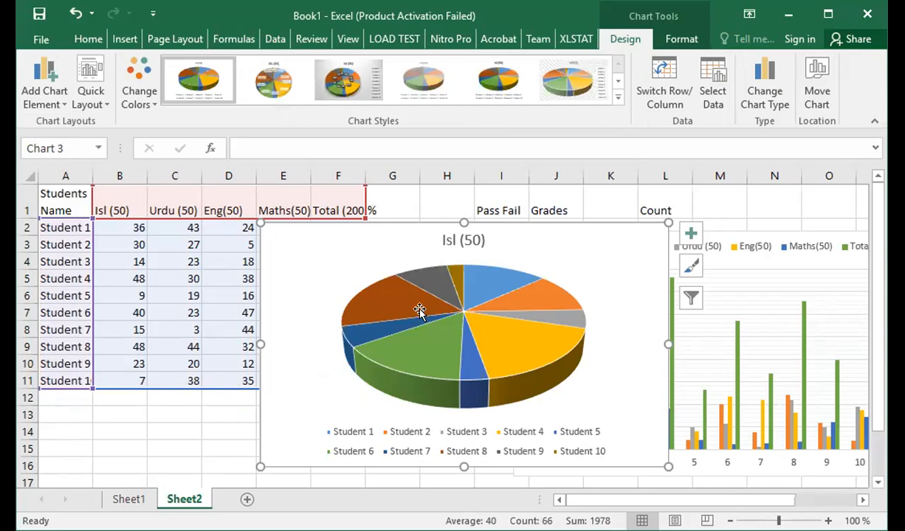
Copy the whole Isl (50) pie chart and switch to another window.
mouse_move(397, 293)
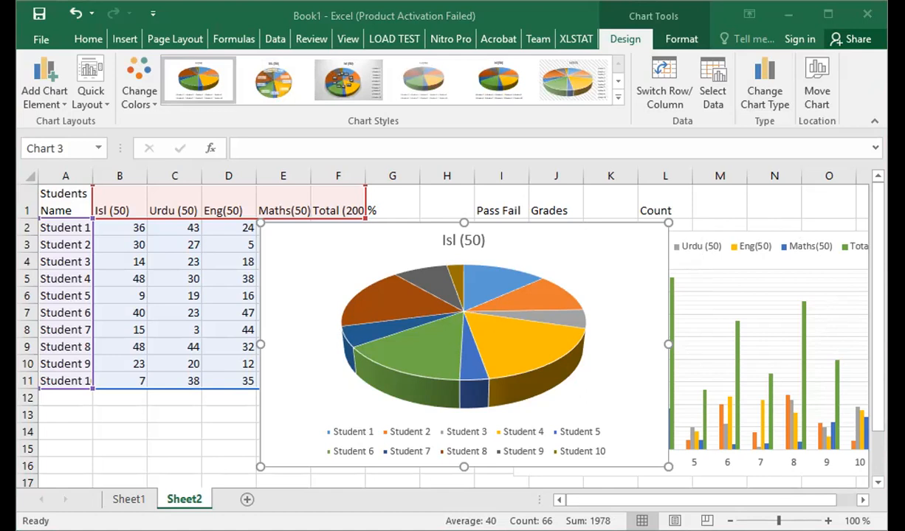
click(336, 341)
right_click(336, 340)
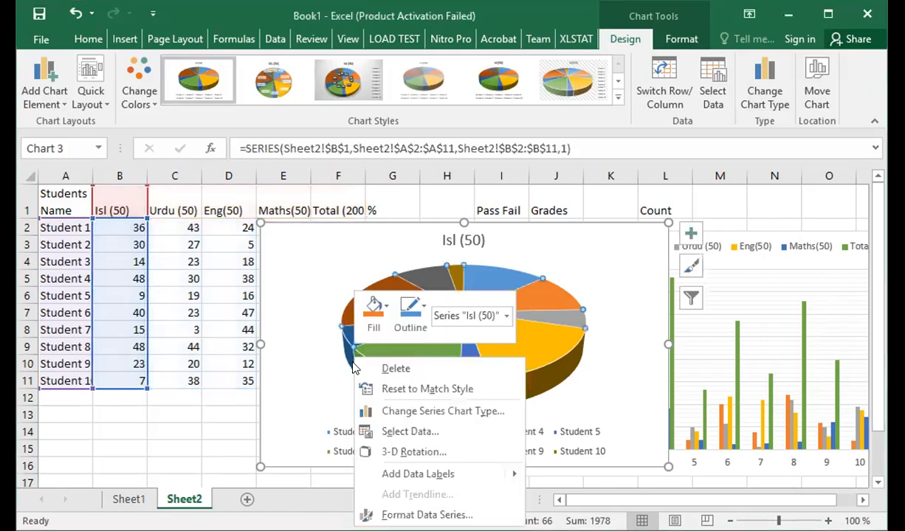
right_click(315, 398)
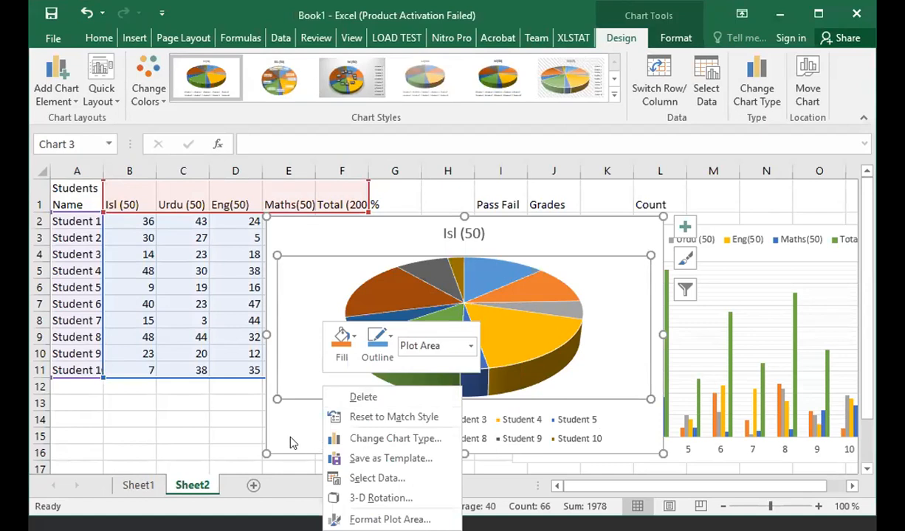
right_click(313, 236)
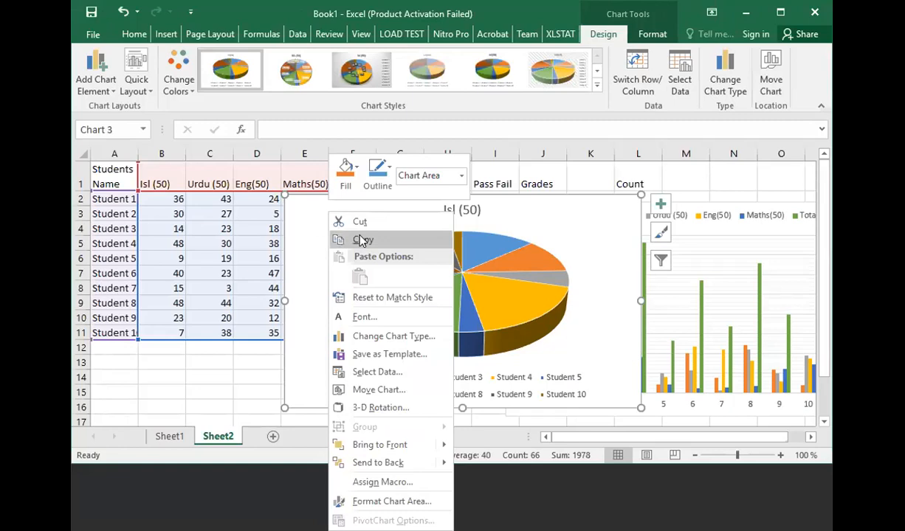
click(362, 240)
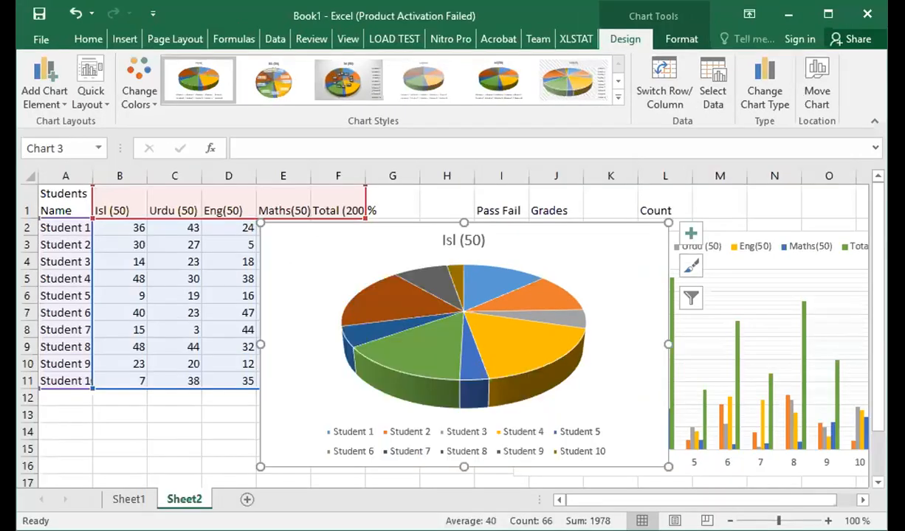
key(alt+Tab)
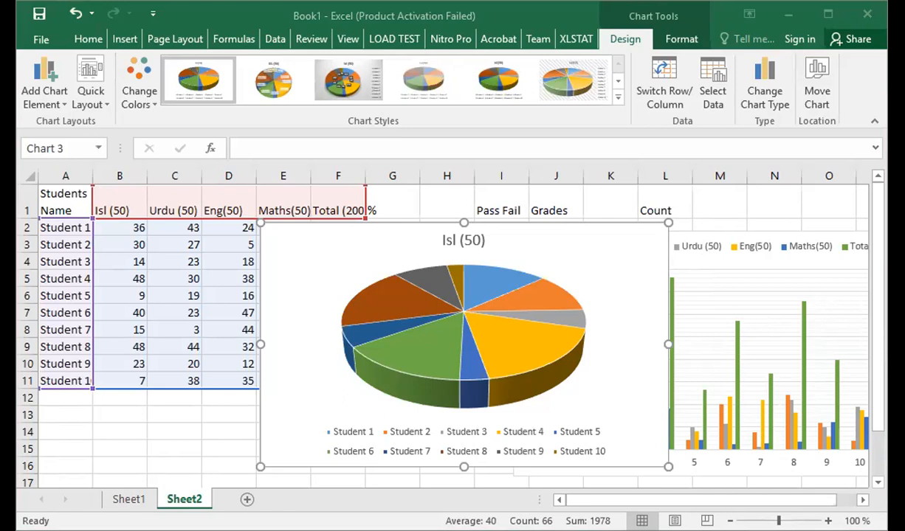
Preview the printout of the selected pie chart and return to the worksheet.
click(43, 35)
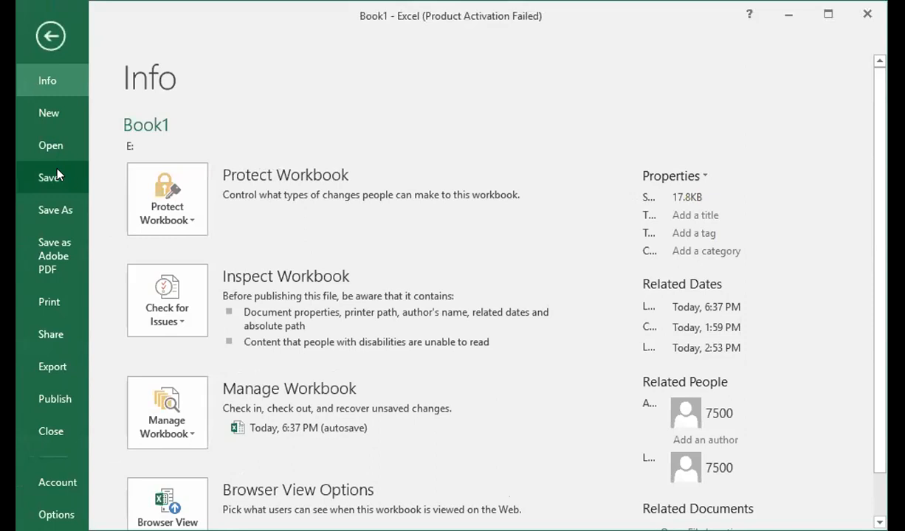
click(50, 304)
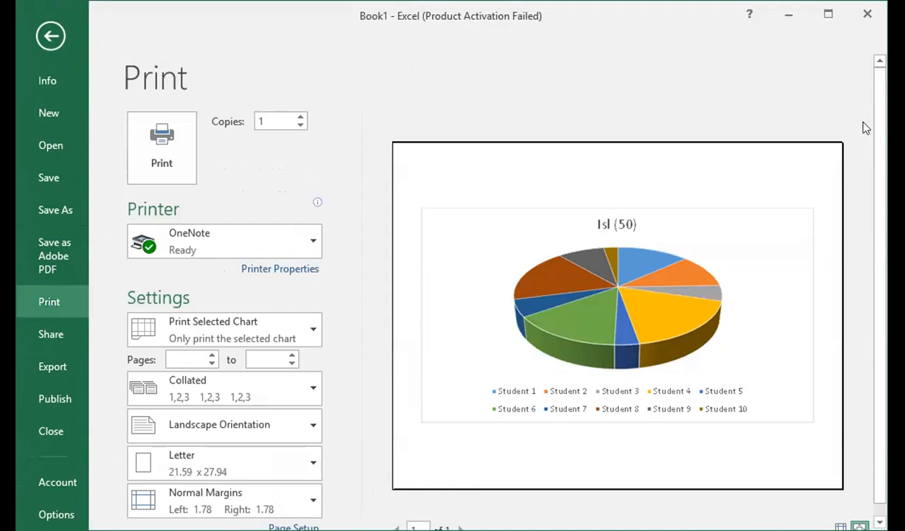
drag(879, 133, 879, 148)
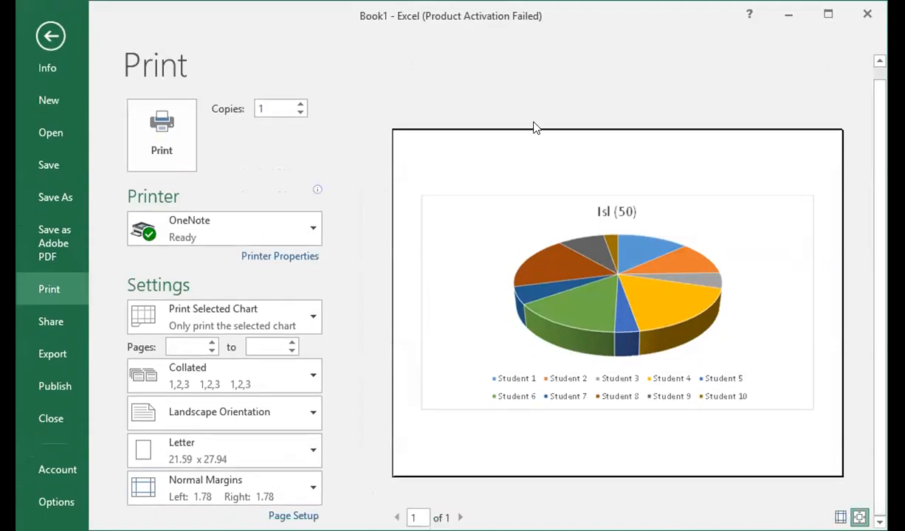
key(Escape)
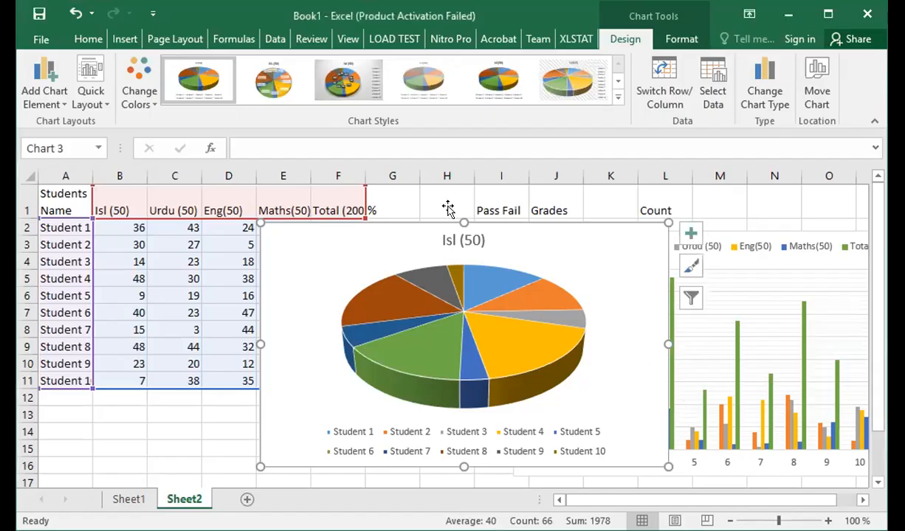
Deselect the chart and set the print scaling of the active sheet to Fit Sheet on One Page.
click(439, 195)
click(84, 425)
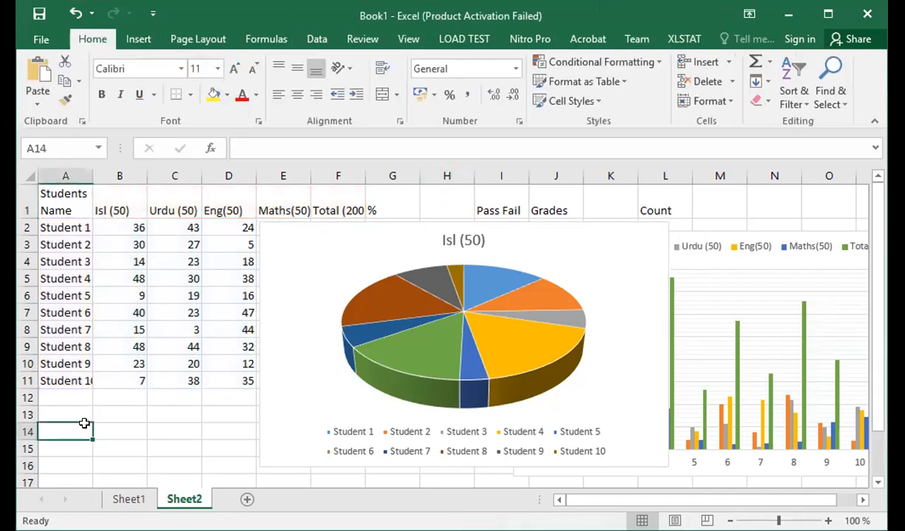
click(41, 39)
click(35, 309)
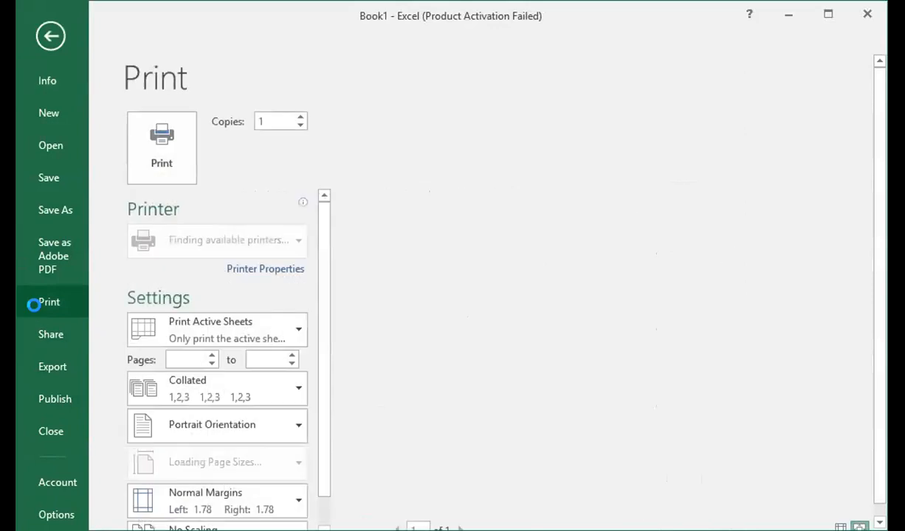
drag(862, 177, 863, 268)
click(864, 268)
drag(858, 222, 826, 118)
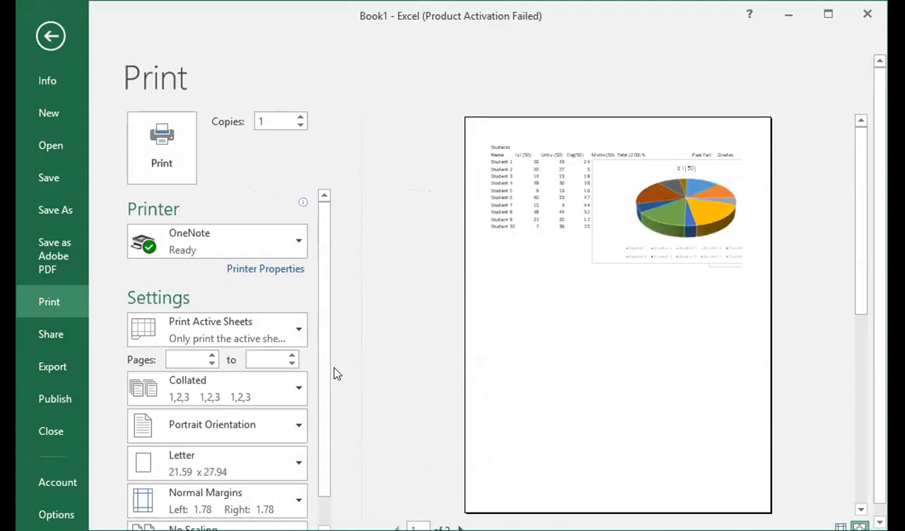
drag(322, 353, 325, 422)
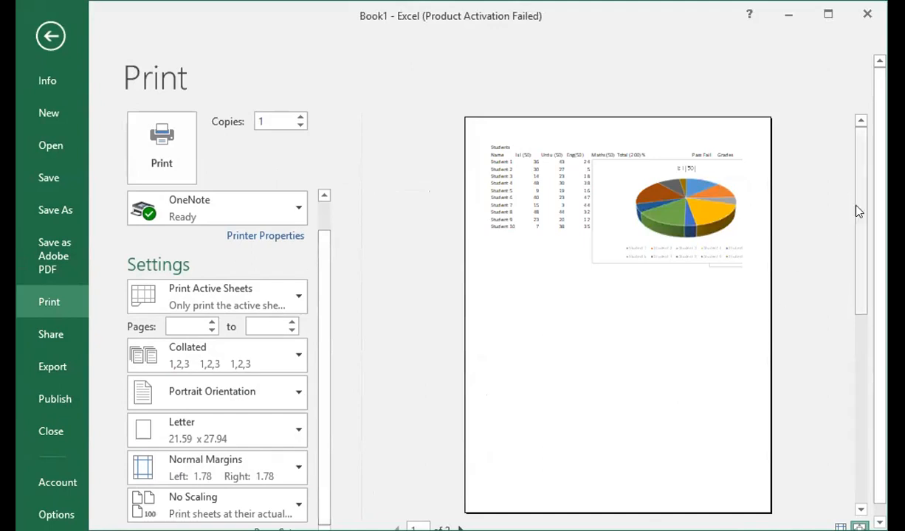
scroll(834, 236, down, 1)
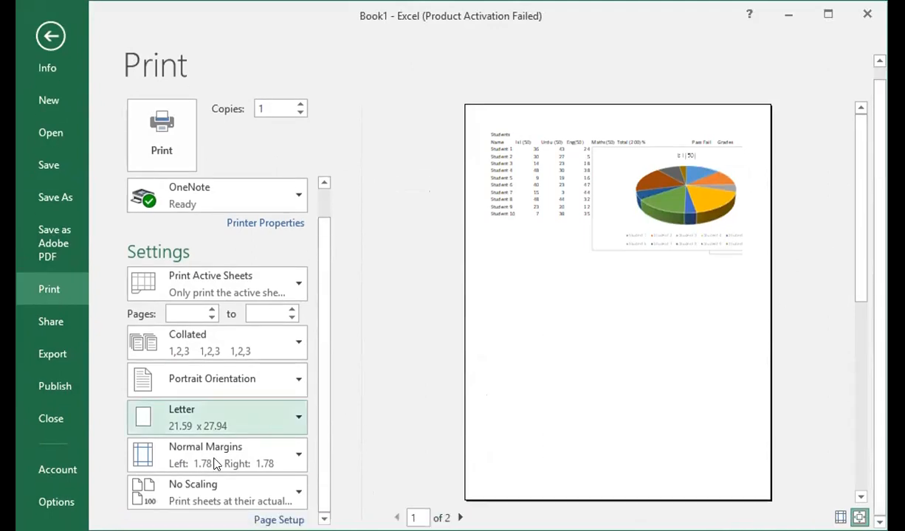
click(223, 498)
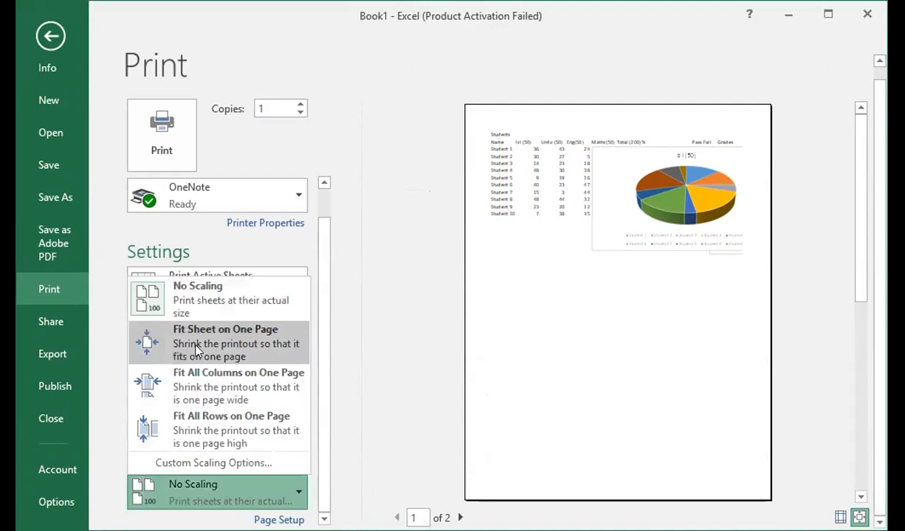
click(196, 351)
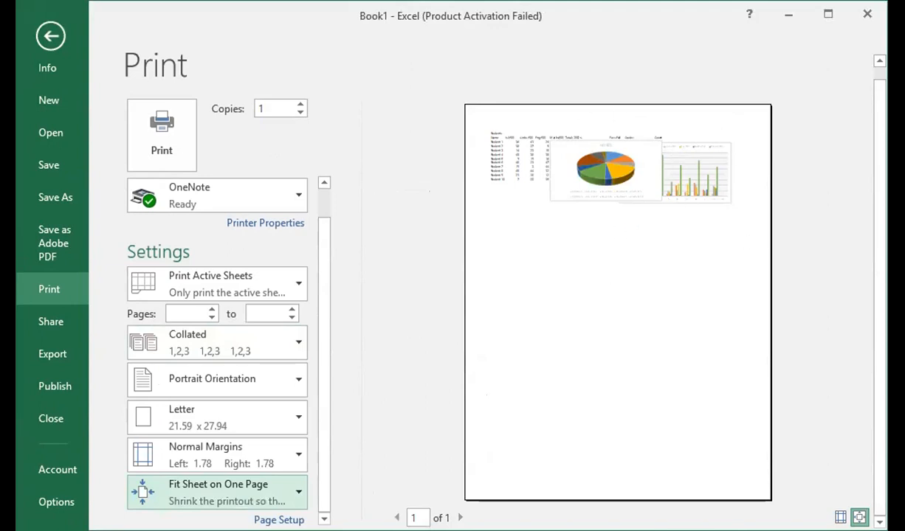
Set the printout to Landscape Orientation with Narrow margins and return to the worksheet.
click(226, 376)
click(226, 457)
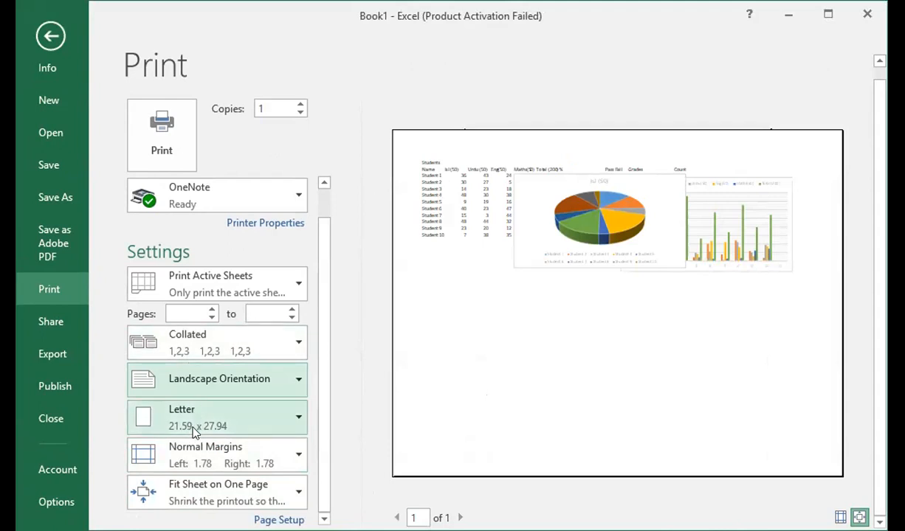
click(210, 457)
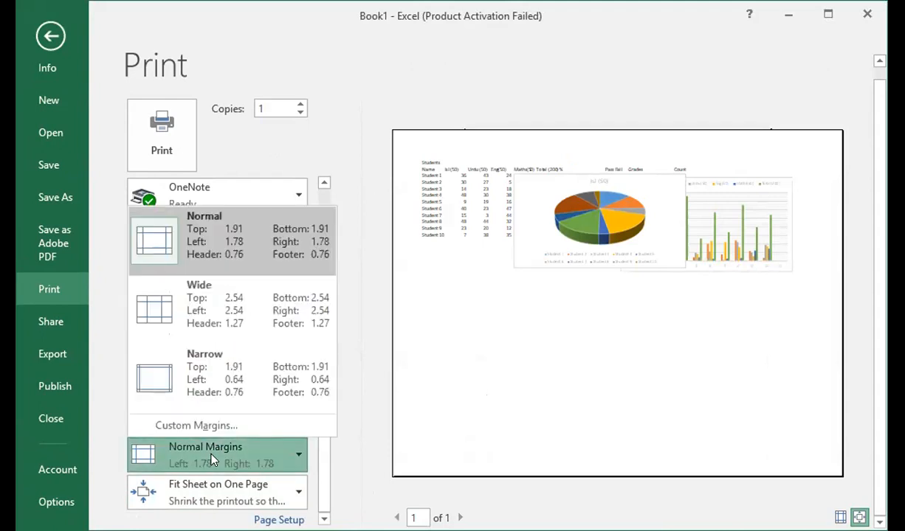
click(178, 394)
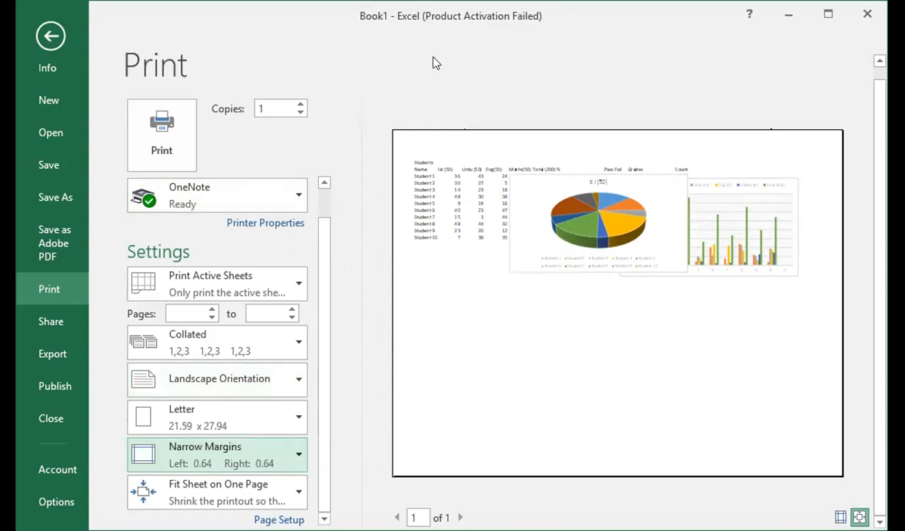
click(51, 42)
Move the pie chart away from the marks table so that columns A to G are uncovered.
click(243, 414)
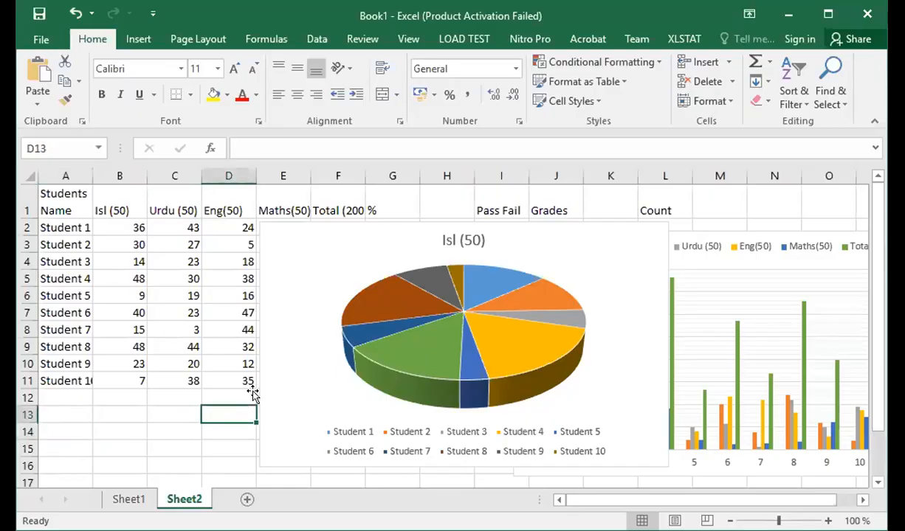
drag(367, 223, 566, 238)
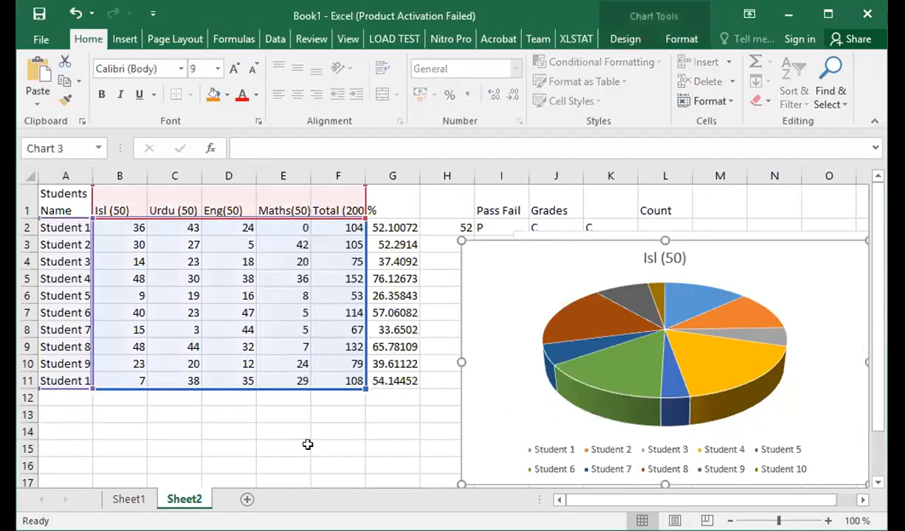
Apply All Borders to the marks table range A1:F12, preview the printout, and return to the worksheet.
key(Escape)
drag(338, 397, 50, 177)
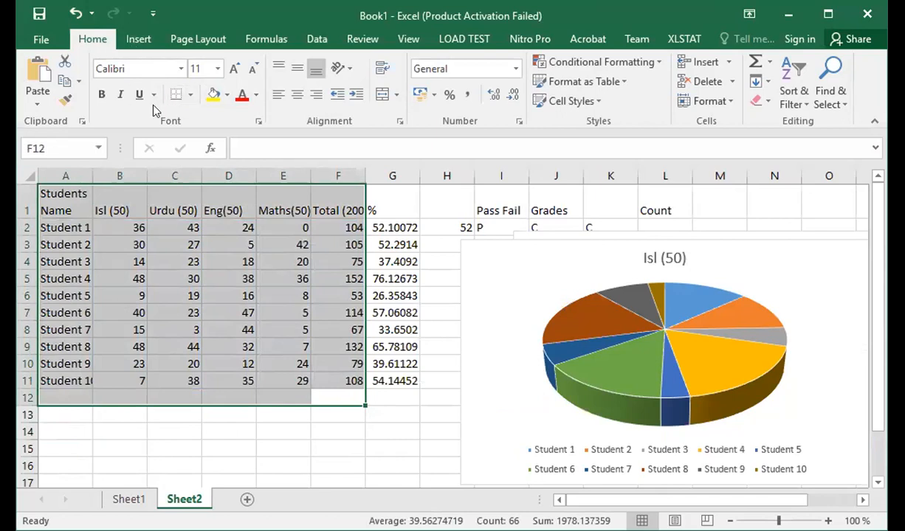
click(189, 94)
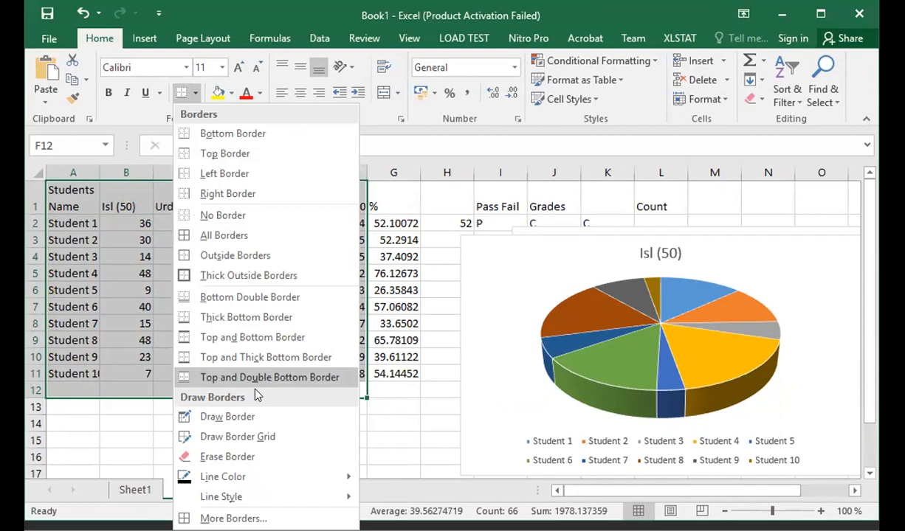
click(242, 237)
key(ctrl+p)
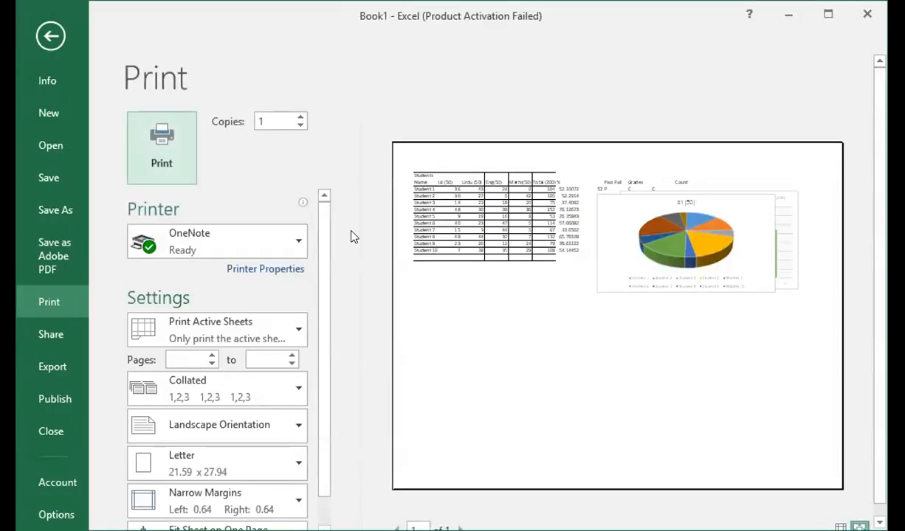
click(42, 44)
Insert a basic Scatter chart from the marks table range A1:F12.
click(183, 38)
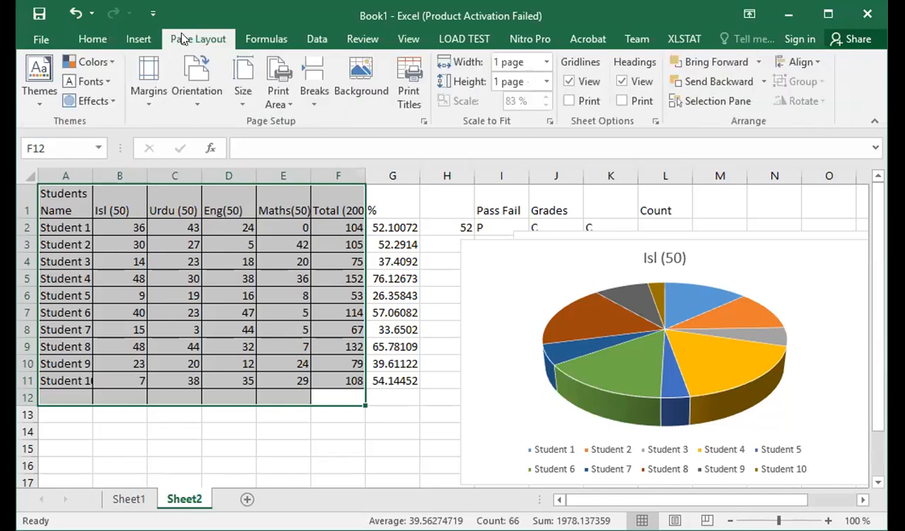
click(137, 38)
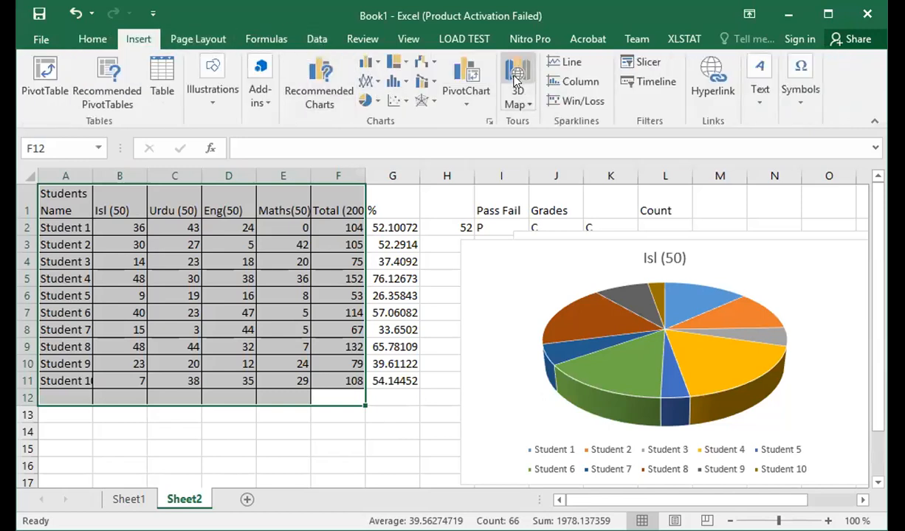
click(391, 103)
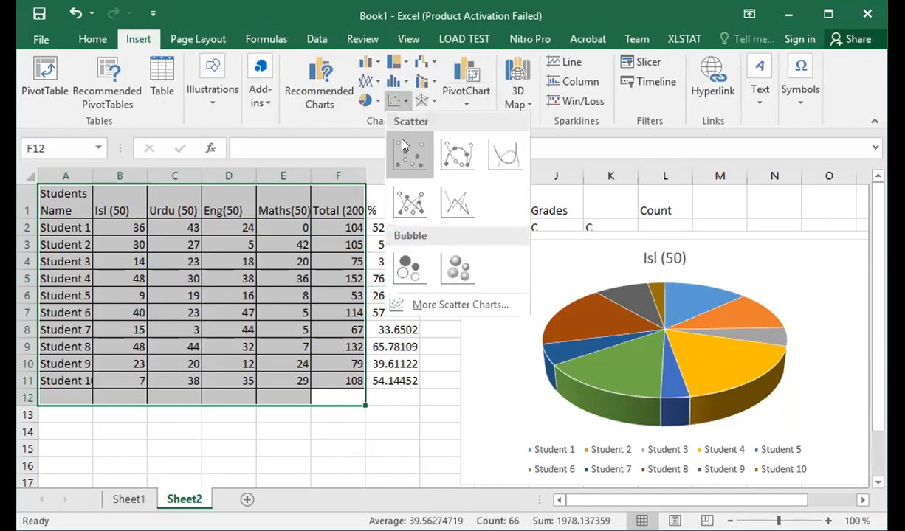
click(408, 152)
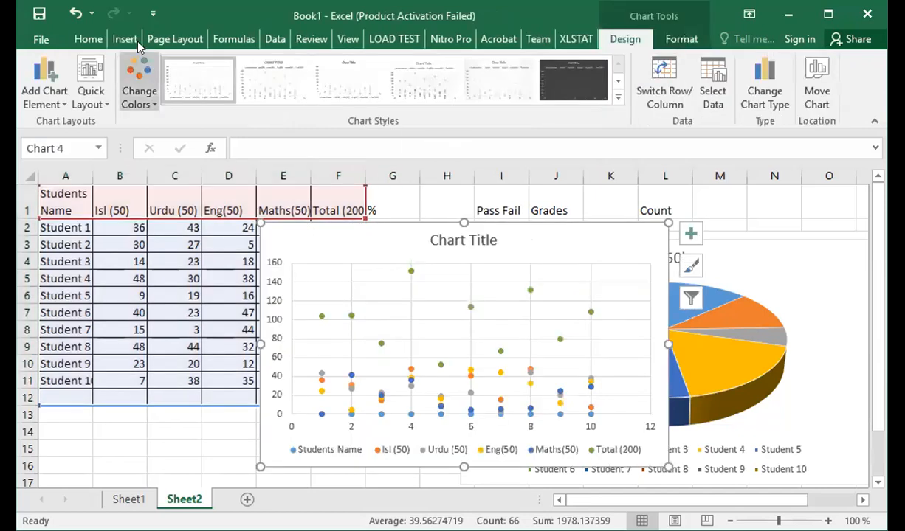
Fill the new scatter chart's background with orange and deselect the chart.
click(86, 41)
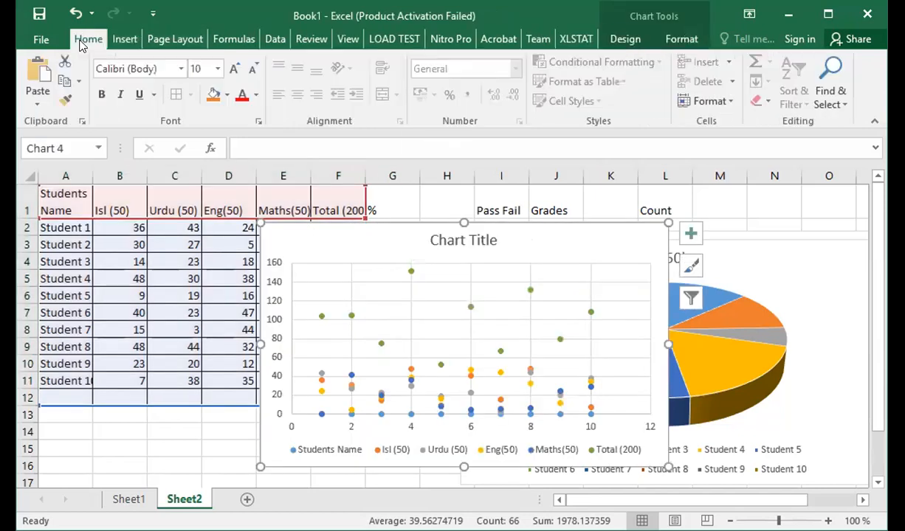
click(213, 94)
click(203, 279)
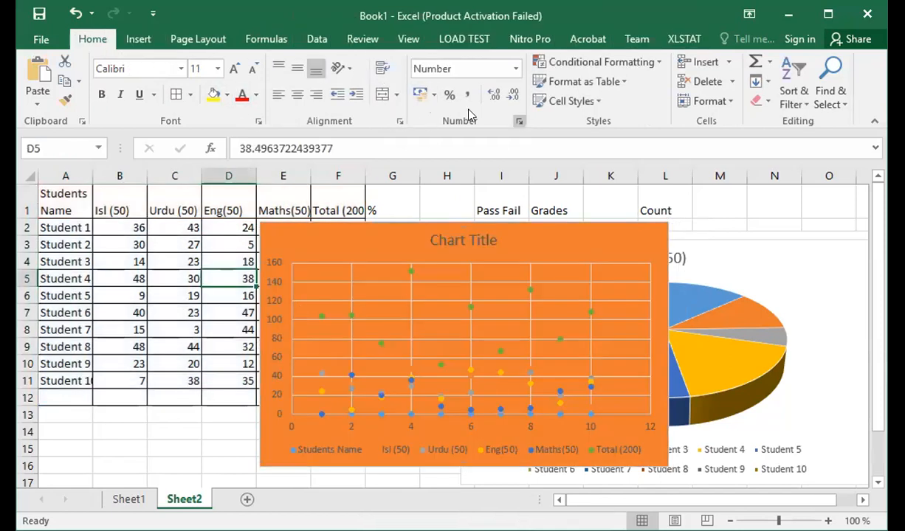
Right-align the Eng(50) mark of Student 4 in D5 and center the Isl (50) mark of Student 6 in B7.
click(316, 95)
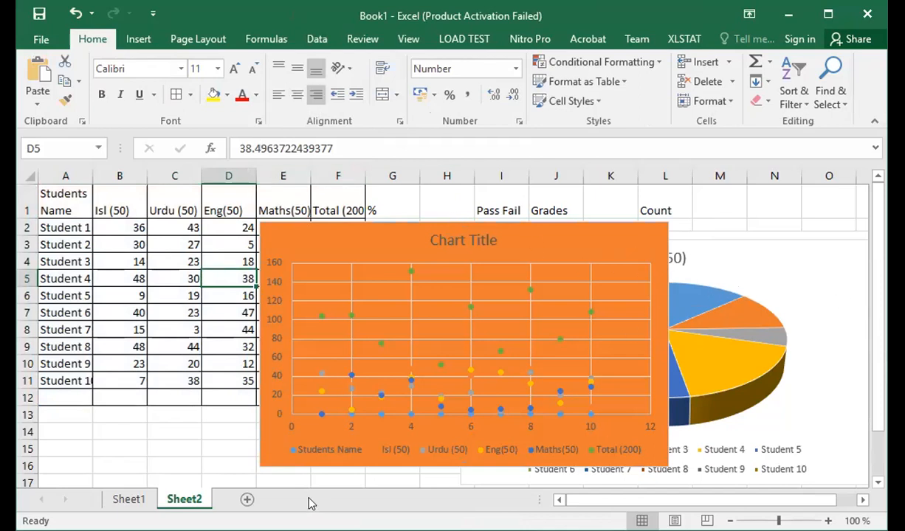
click(173, 463)
click(76, 295)
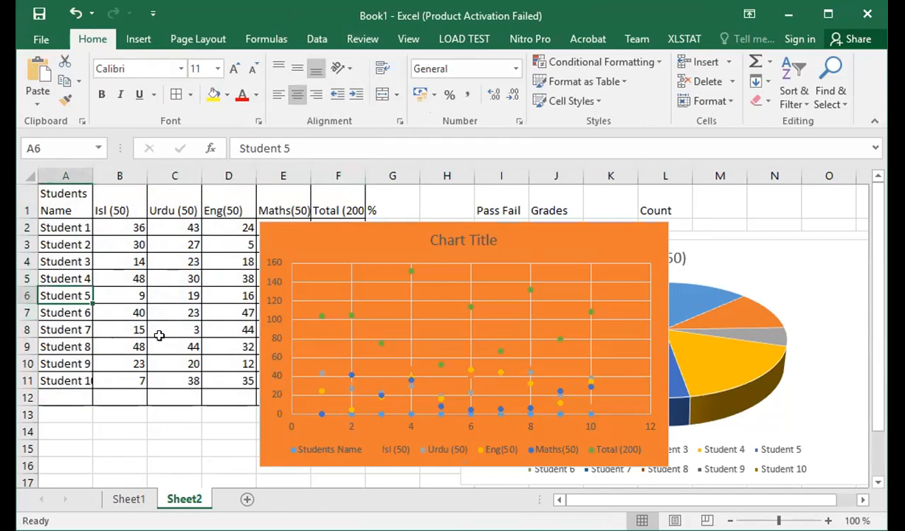
click(118, 309)
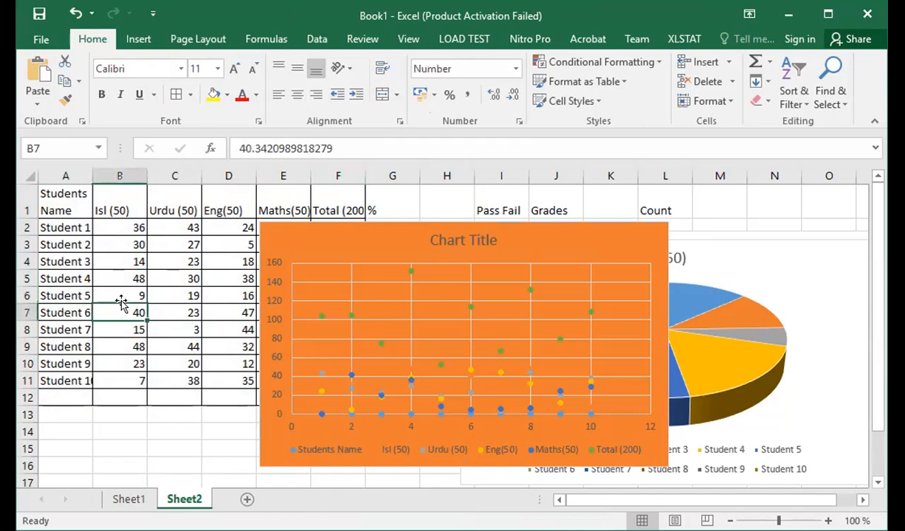
click(296, 99)
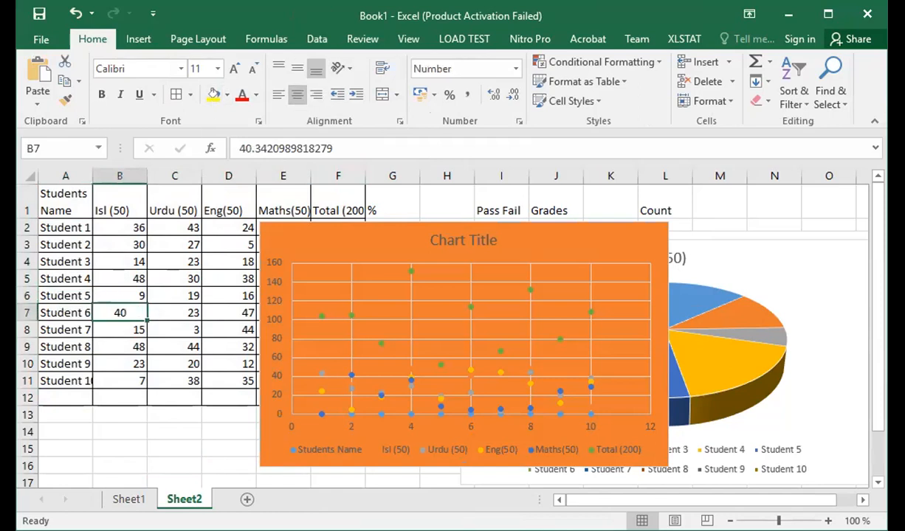